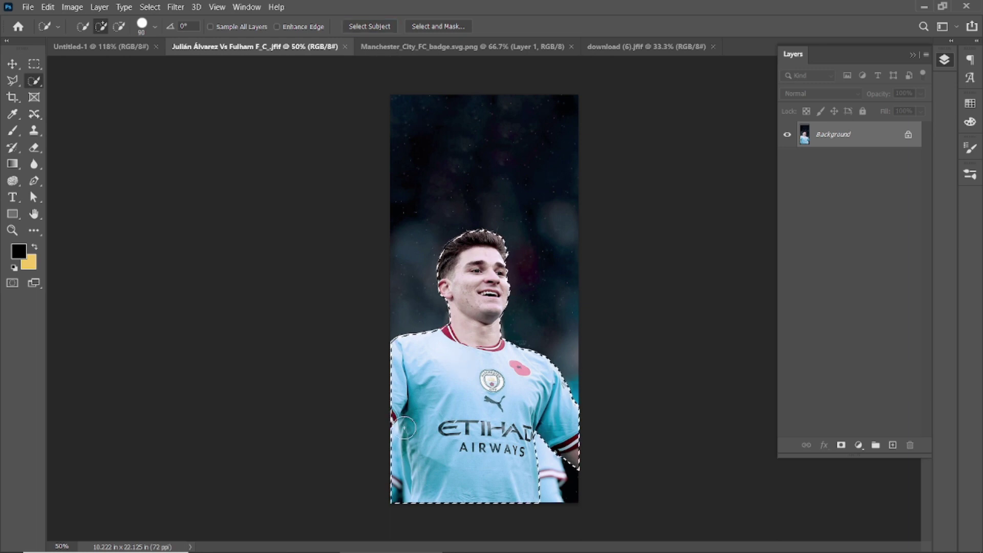
Subtract the stray lower-left background and left-sleeve area from the Quick Selection
{"action": "scroll", "coordinate": [384, 507], "scroll_direction": "up", "scroll_amount": 3}
{"action": "scroll", "coordinate": [390, 461], "scroll_direction": "down", "scroll_amount": 2}
{"action": "scroll", "coordinate": [390, 456], "scroll_direction": "up", "scroll_amount": 2}
{"action": "scroll", "coordinate": [388, 457], "scroll_direction": "up", "scroll_amount": 3}
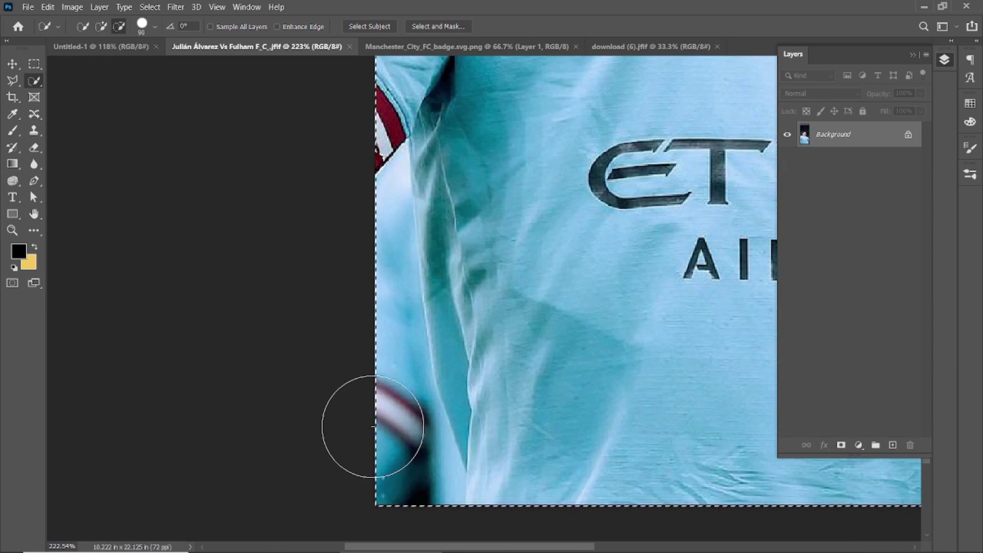
{"action": "left_click_drag", "start_coordinate": [379, 479], "coordinate": [384, 478]}
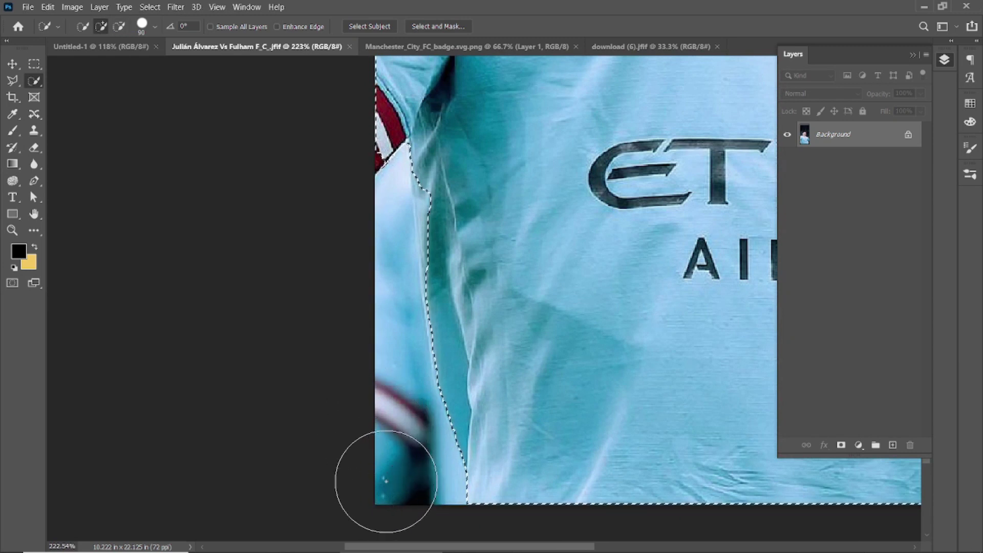
{"action": "left_click_drag", "start_coordinate": [469, 195], "coordinate": [362, 253]}
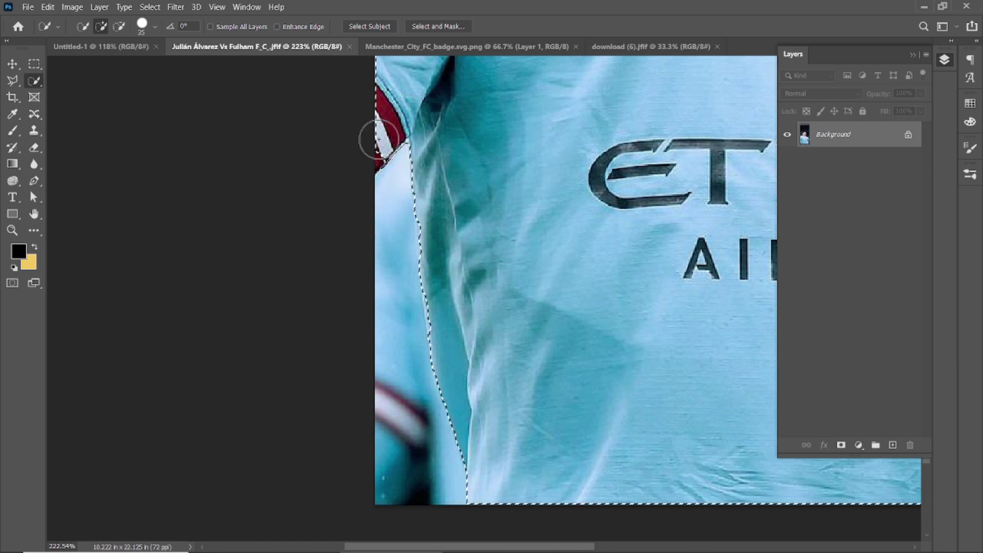
Zoom around to check the selection edges, then enter Select and Mask
{"action": "scroll", "coordinate": [347, 150], "scroll_direction": "down", "scroll_amount": 2}
{"action": "scroll", "coordinate": [346, 212], "scroll_direction": "down", "scroll_amount": 2}
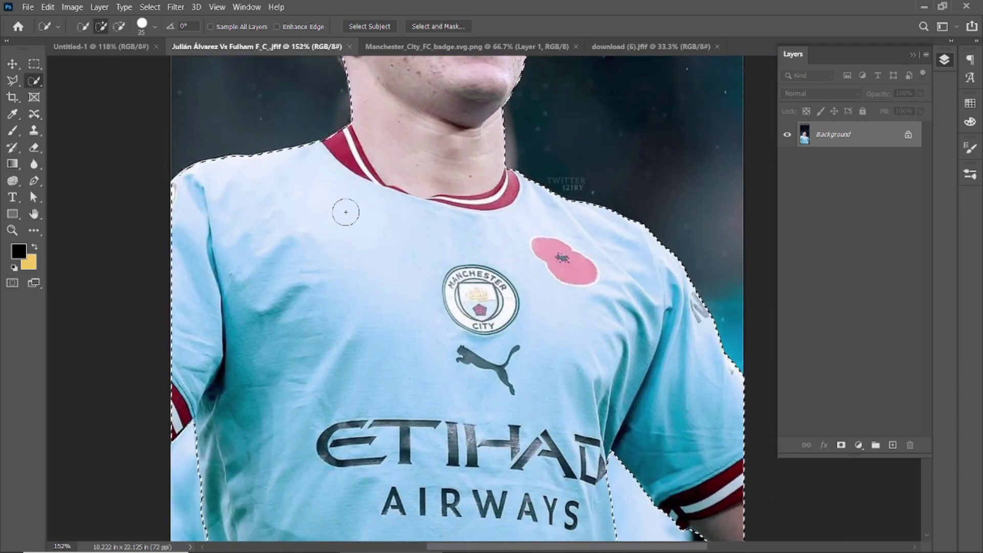
{"action": "scroll", "coordinate": [345, 212], "scroll_direction": "up", "scroll_amount": 5}
{"action": "scroll", "coordinate": [359, 205], "scroll_direction": "up", "scroll_amount": 1}
{"action": "scroll", "coordinate": [410, 189], "scroll_direction": "up", "scroll_amount": 2}
{"action": "scroll", "coordinate": [438, 178], "scroll_direction": "up", "scroll_amount": 2}
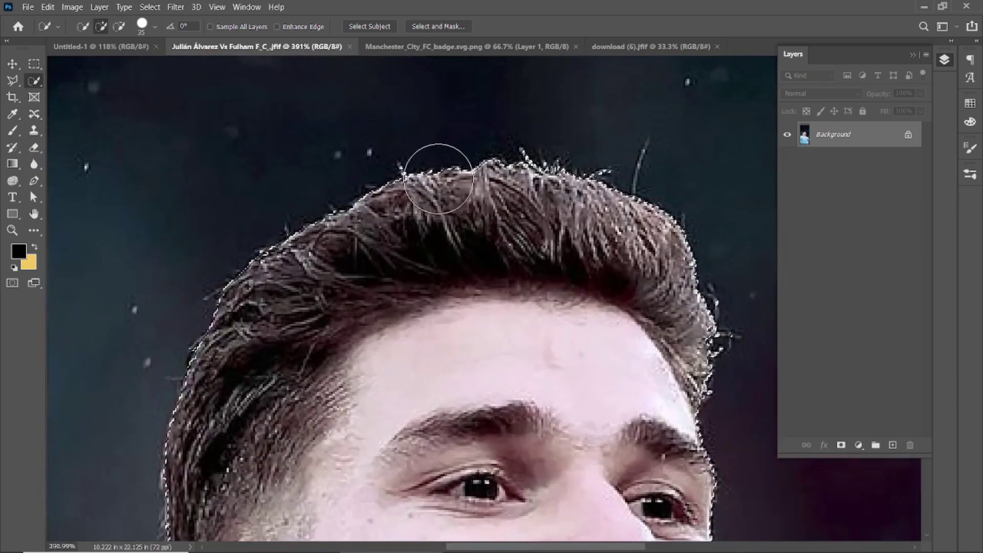
{"action": "scroll", "coordinate": [438, 179], "scroll_direction": "down", "scroll_amount": 3}
{"action": "scroll", "coordinate": [439, 178], "scroll_direction": "down", "scroll_amount": 3}
{"action": "scroll", "coordinate": [470, 428], "scroll_direction": "down", "scroll_amount": 3}
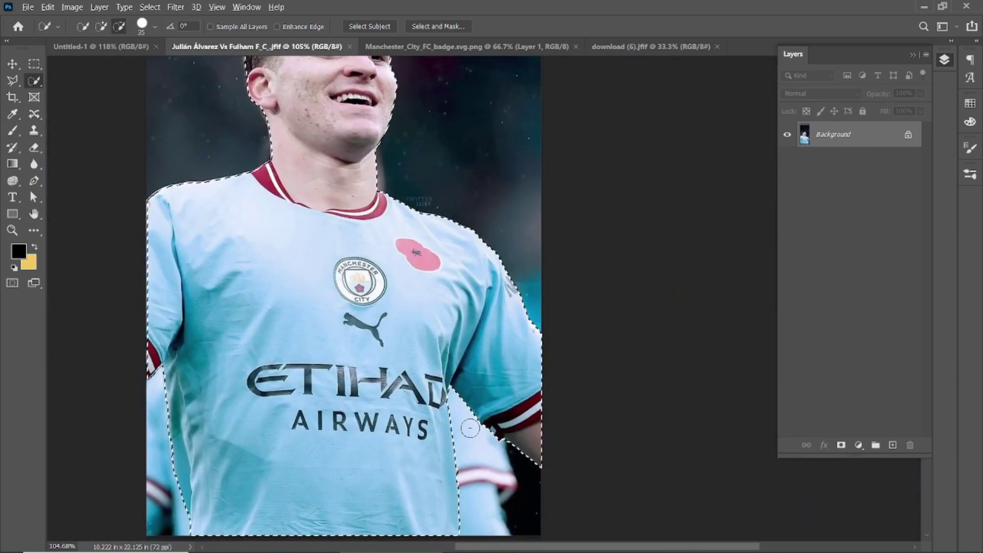
{"action": "scroll", "coordinate": [470, 429], "scroll_direction": "up", "scroll_amount": 2}
{"action": "scroll", "coordinate": [500, 445], "scroll_direction": "down", "scroll_amount": 1}
{"action": "scroll", "coordinate": [499, 425], "scroll_direction": "down", "scroll_amount": 2}
{"action": "scroll", "coordinate": [497, 406], "scroll_direction": "up", "scroll_amount": 3}
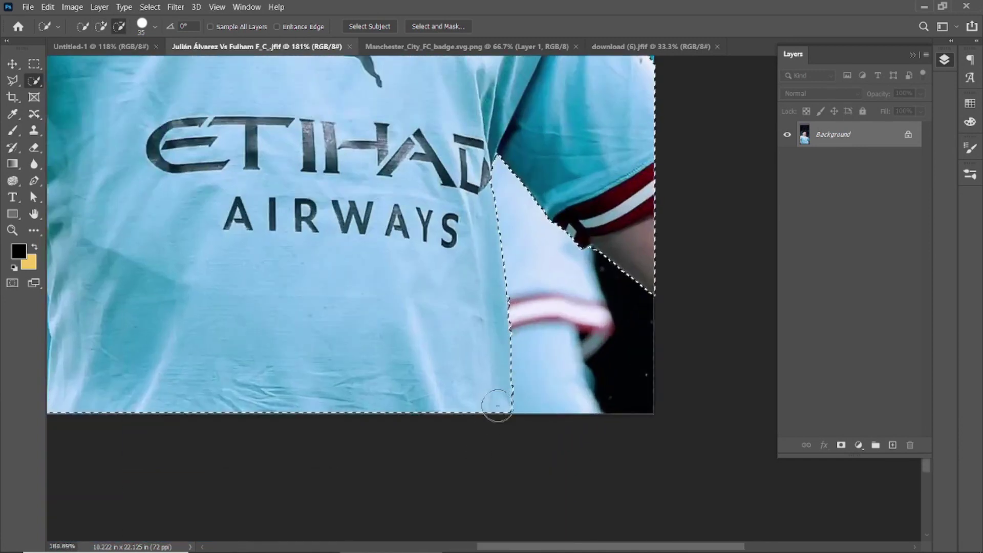
{"action": "scroll", "coordinate": [497, 405], "scroll_direction": "up", "scroll_amount": 4}
{"action": "scroll", "coordinate": [496, 426], "scroll_direction": "down", "scroll_amount": 2}
{"action": "scroll", "coordinate": [568, 390], "scroll_direction": "down", "scroll_amount": 2}
{"action": "scroll", "coordinate": [553, 380], "scroll_direction": "down", "scroll_amount": 2}
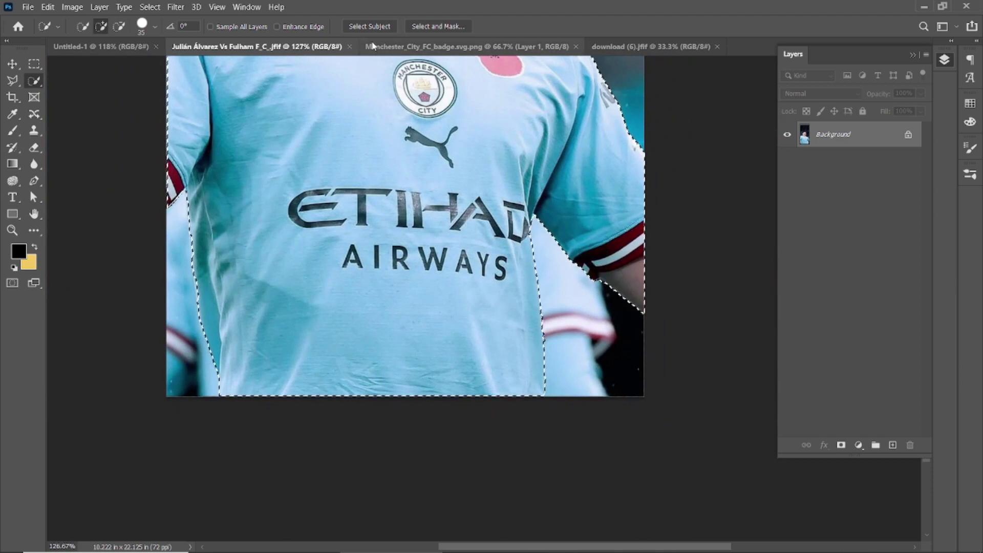
{"action": "left_click", "coordinate": [438, 26]}
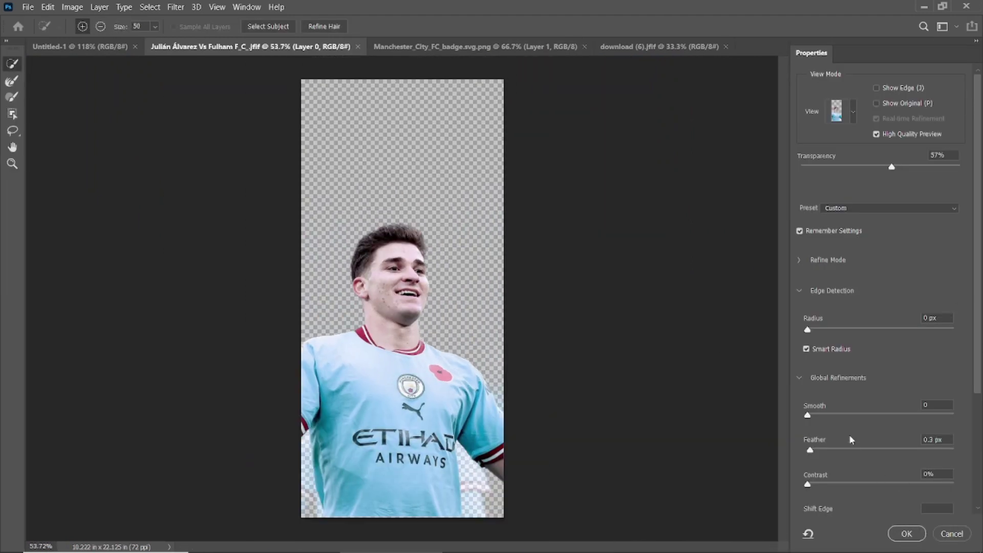
Output the Álvarez selection from Select and Mask as a masked layer
{"action": "scroll", "coordinate": [849, 435], "scroll_direction": "down", "scroll_amount": 3}
{"action": "scroll", "coordinate": [849, 432], "scroll_direction": "down", "scroll_amount": 3}
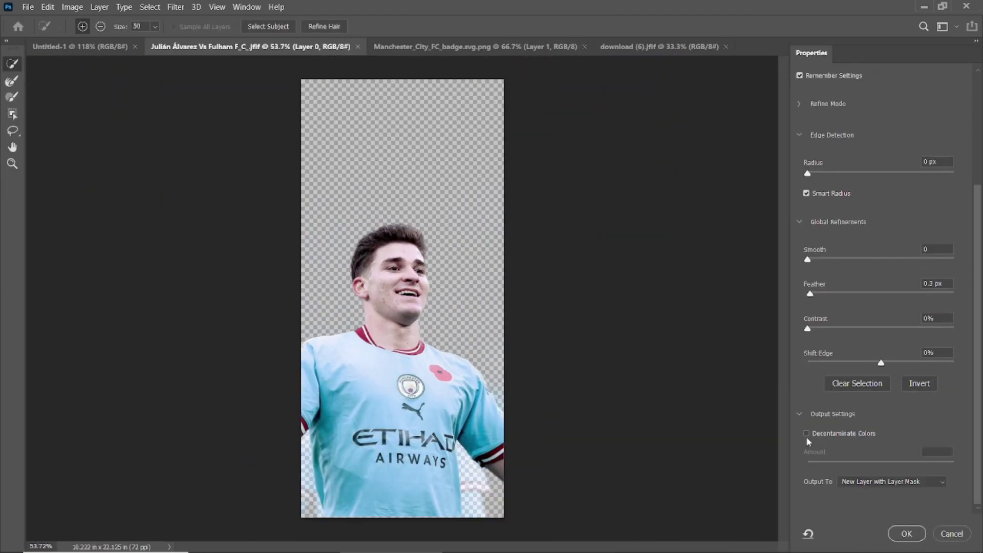
{"action": "left_click", "coordinate": [906, 534]}
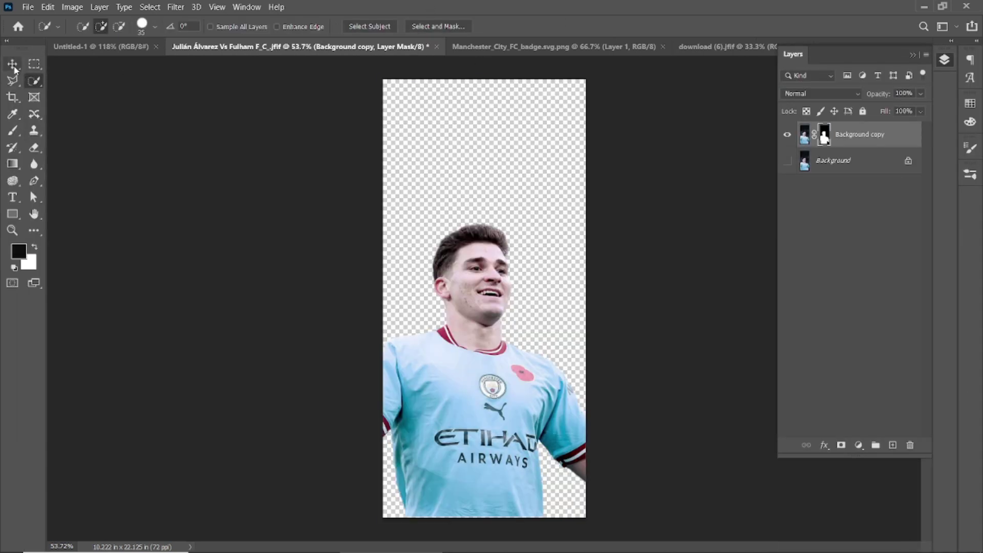
{"action": "left_click", "coordinate": [14, 65]}
Cut out the running player in download (6) as a masked layer using Select Subject
{"action": "left_click", "coordinate": [553, 46]}
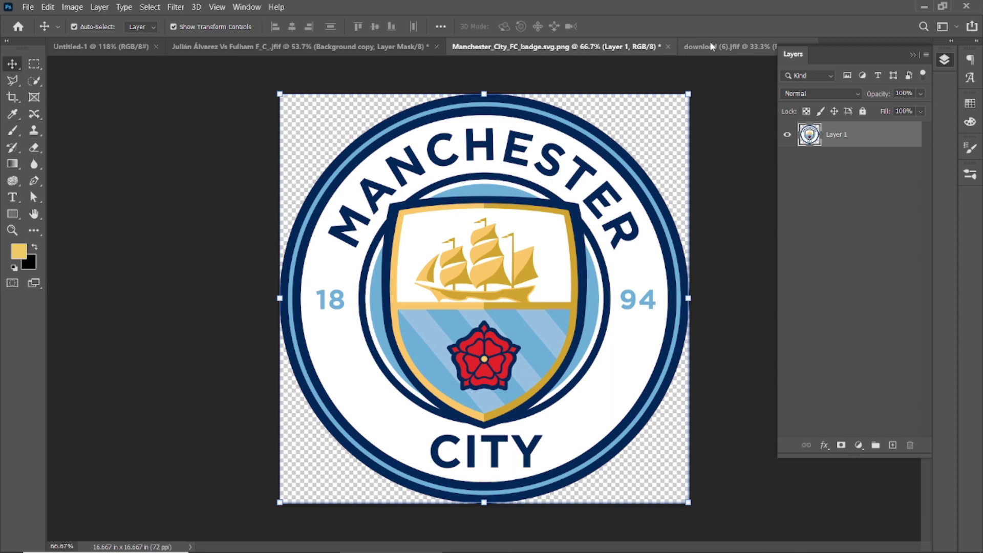
{"action": "left_click", "coordinate": [712, 47]}
{"action": "key", "text": "w"}
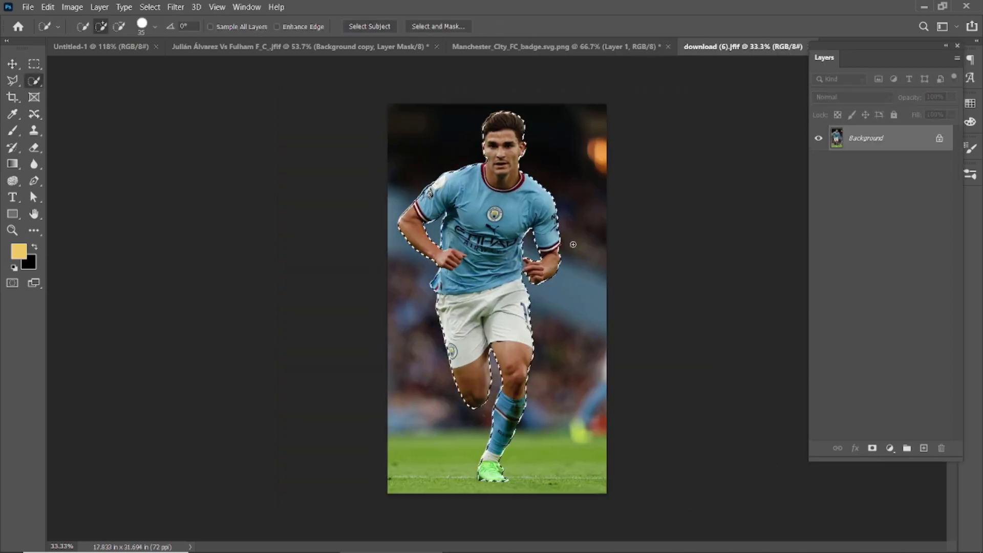
{"action": "key", "text": "ctrl+minus"}
{"action": "left_click", "coordinate": [443, 26]}
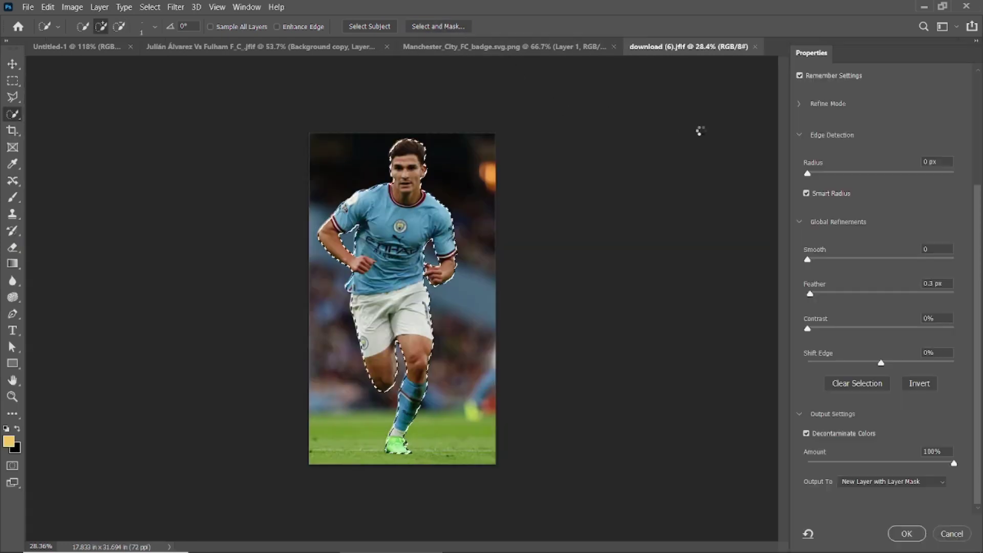
{"action": "left_click", "coordinate": [901, 534]}
{"action": "left_click", "coordinate": [9, 63]}
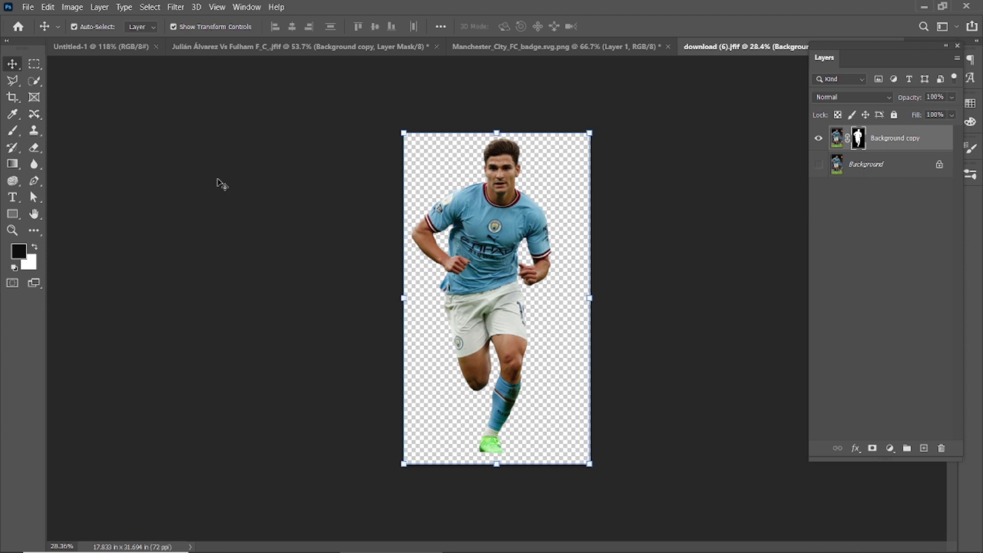
{"action": "left_click", "coordinate": [104, 47]}
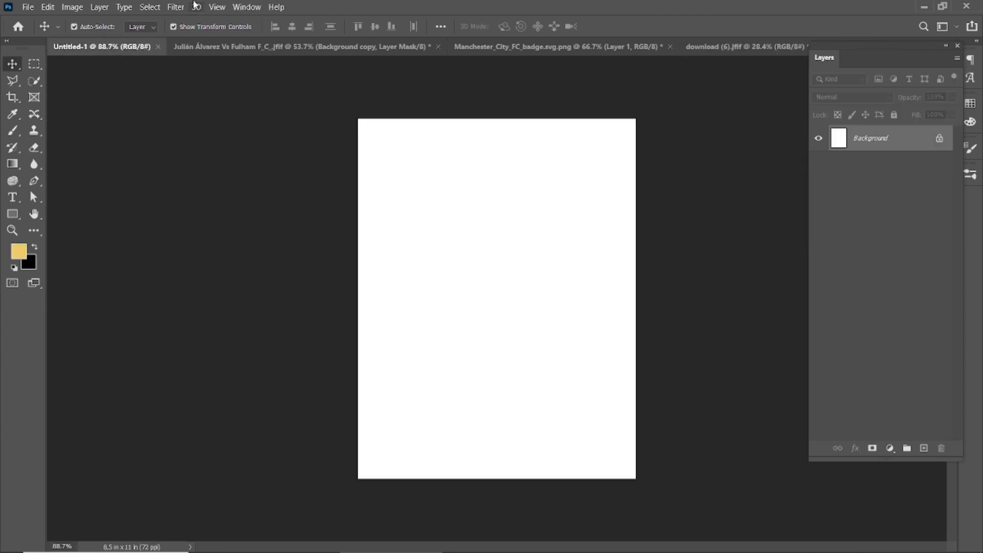
Copy the Manchester City badge into the Álvarez photo, scaled small at the top right
{"action": "key", "text": "ctrl+Tab"}
{"action": "left_click", "coordinate": [502, 45]}
{"action": "left_click_drag", "start_coordinate": [501, 270], "coordinate": [463, 241]}
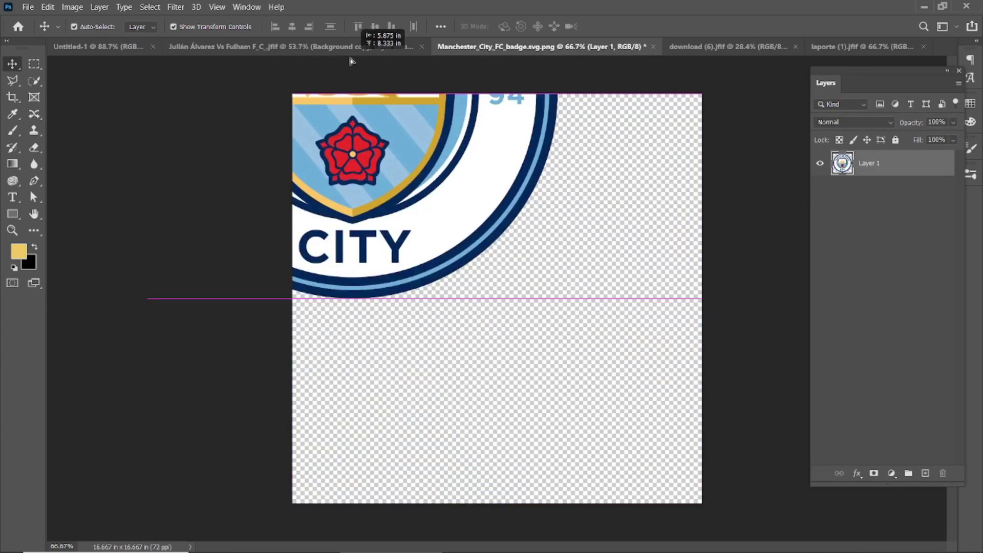
{"action": "key", "text": "ctrl+minus"}
{"action": "key", "text": "ctrl+minus"}
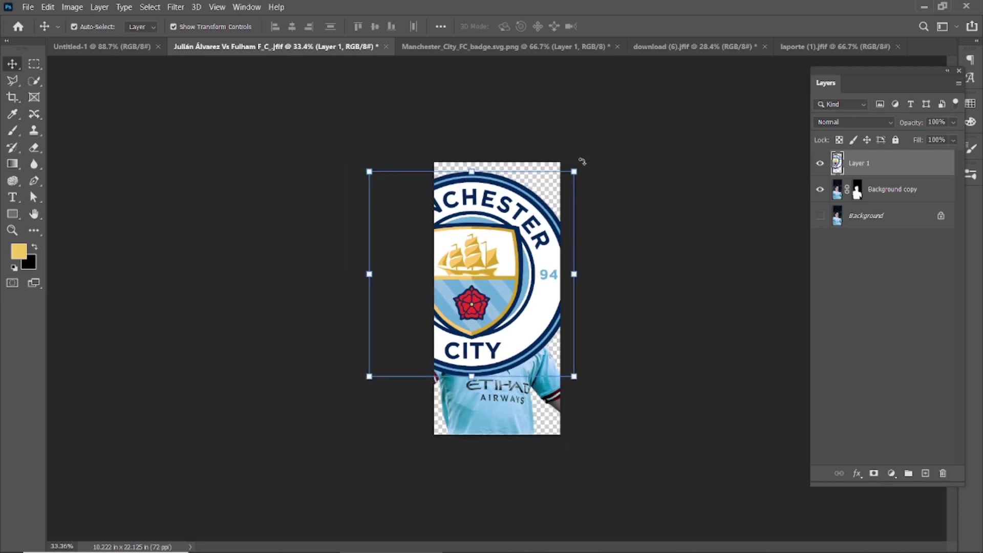
{"action": "left_click_drag", "start_coordinate": [555, 199], "coordinate": [521, 228]}
{"action": "left_click_drag", "start_coordinate": [474, 281], "coordinate": [527, 193]}
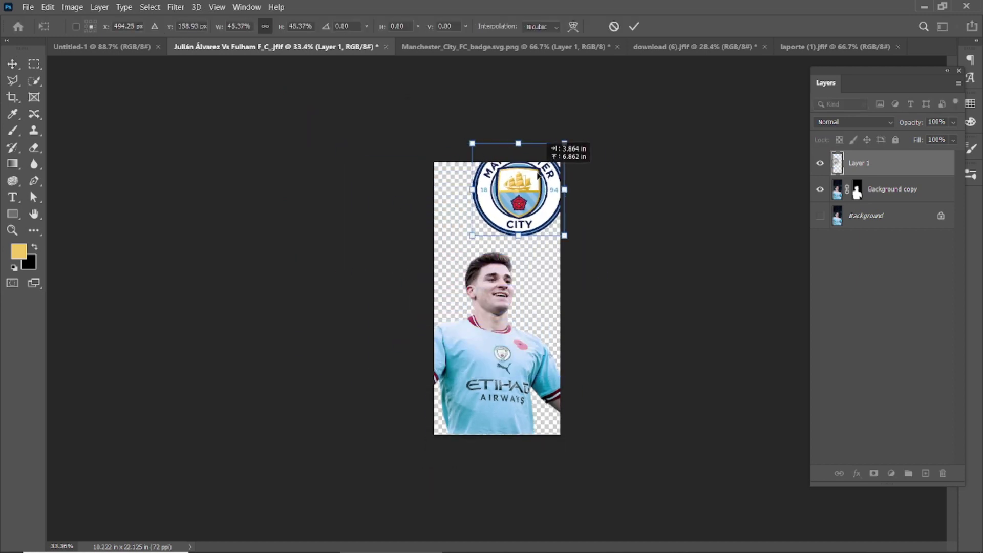
{"action": "left_click", "coordinate": [631, 26]}
Close the badge file without saving and return to the blank poster
{"action": "left_click", "coordinate": [609, 46]}
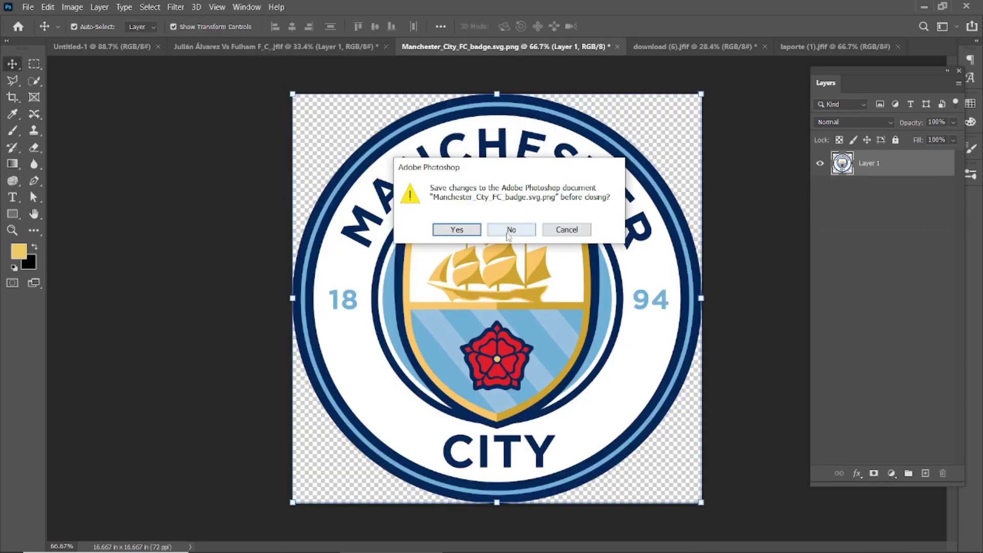
{"action": "left_click", "coordinate": [505, 226]}
{"action": "left_click", "coordinate": [641, 77]}
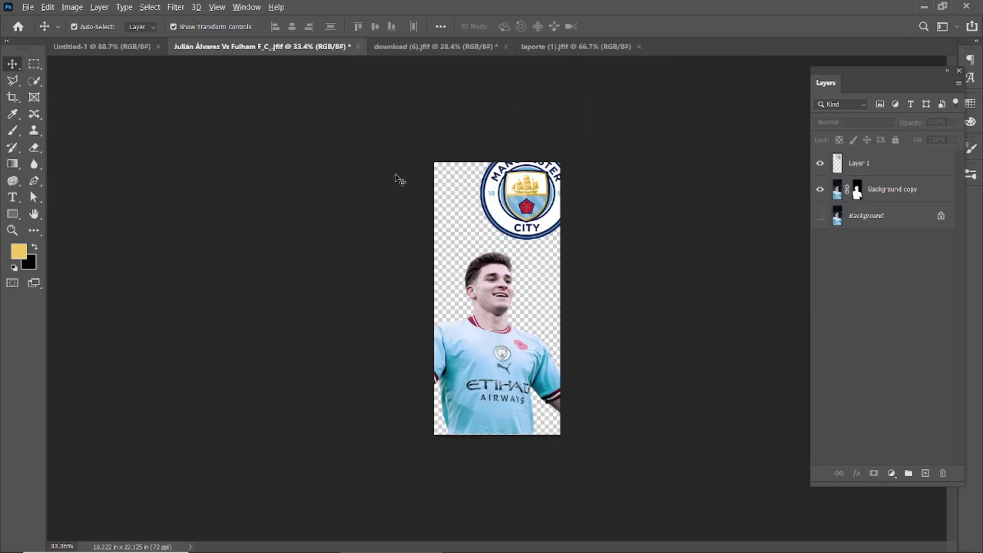
{"action": "key", "text": "ctrl+shift+Tab"}
{"action": "scroll", "coordinate": [333, 165], "scroll_direction": "up", "scroll_amount": 2}
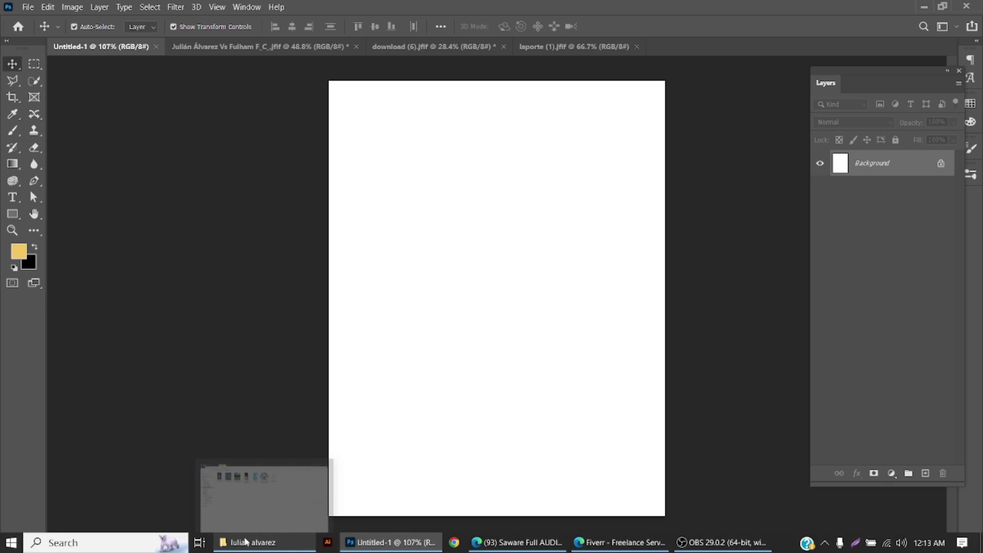
Place download (7).jfif on the Untitled-1 canvas, nudge it up, and reselect its layer
{"action": "left_click", "coordinate": [245, 542]}
{"action": "left_click", "coordinate": [214, 87]}
{"action": "mouse_move", "coordinate": [214, 87]}
{"action": "left_mouse_down"}
{"action": "mouse_move", "coordinate": [402, 533]}
{"action": "mouse_move", "coordinate": [485, 218]}
{"action": "left_mouse_up"}
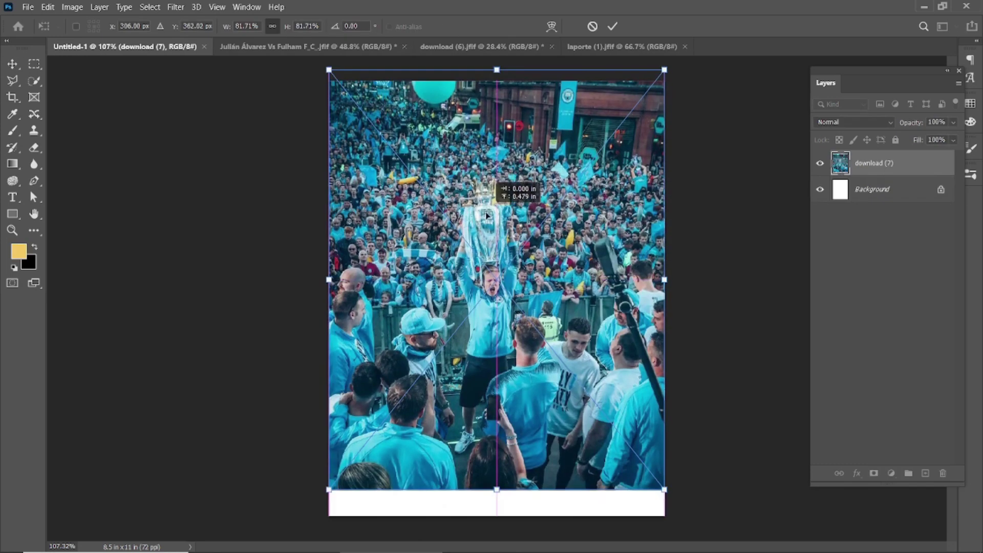
{"action": "left_click", "coordinate": [612, 26]}
{"action": "scroll", "coordinate": [717, 213], "scroll_direction": "down", "scroll_amount": 2}
{"action": "left_click_drag", "start_coordinate": [560, 261], "coordinate": [560, 247]}
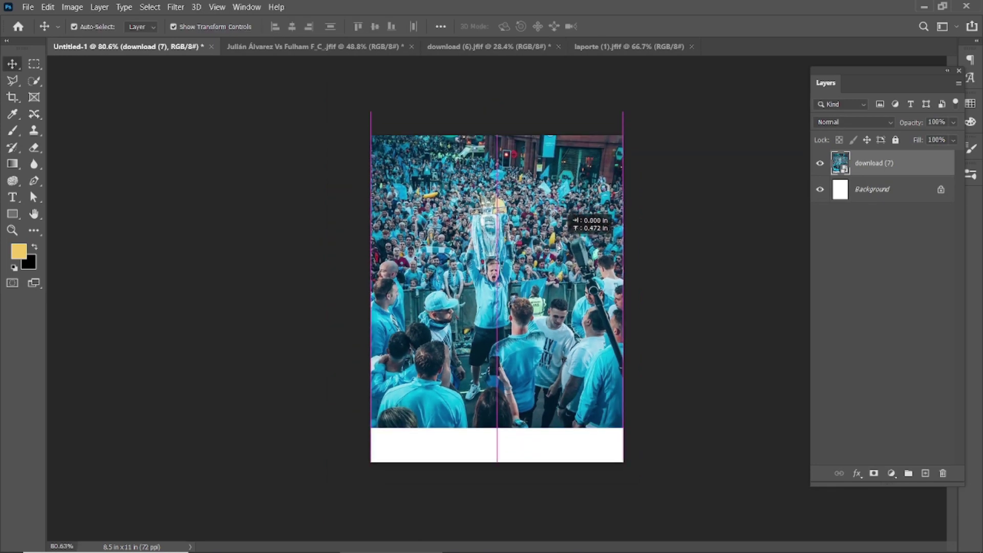
{"action": "left_click", "coordinate": [673, 195]}
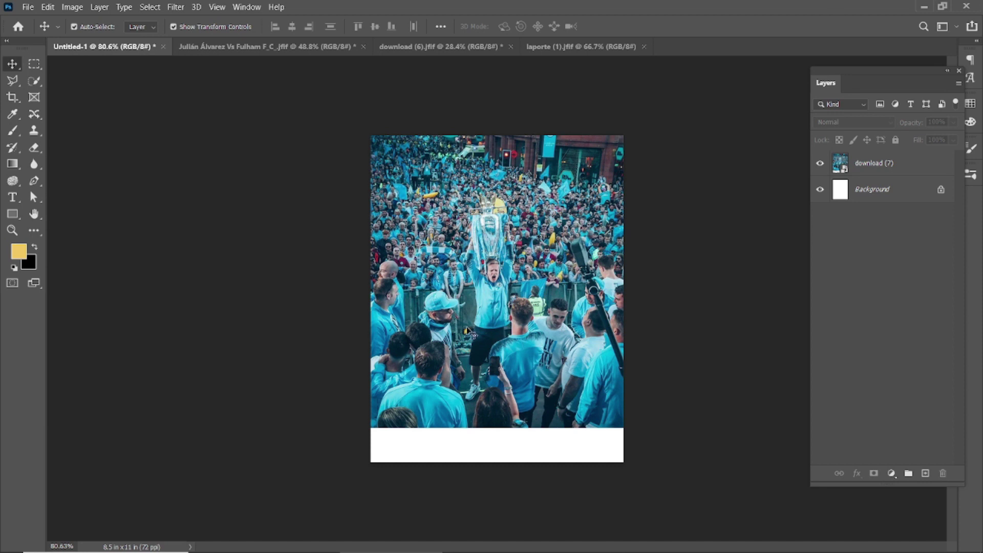
{"action": "scroll", "coordinate": [469, 332], "scroll_direction": "up", "scroll_amount": 2}
{"action": "scroll", "coordinate": [475, 324], "scroll_direction": "down", "scroll_amount": 1}
{"action": "left_click", "coordinate": [475, 324]}
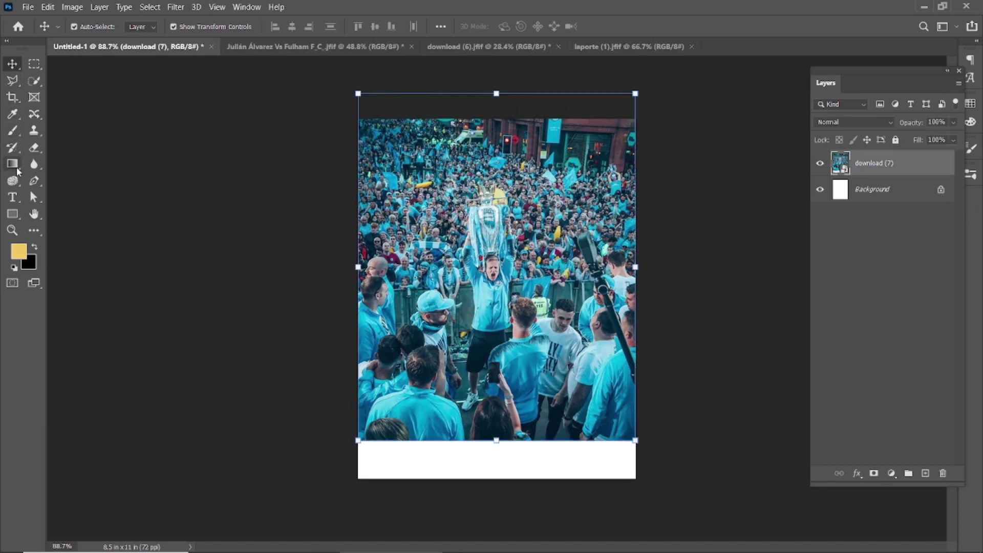
Draw Rectangle 1 over the crowd photo, lowering its bottom edge and narrowing its left side
{"action": "left_click", "coordinate": [12, 215]}
{"action": "key", "text": "ctrl+t"}
{"action": "mouse_move", "coordinate": [358, 478]}
{"action": "left_mouse_down"}
{"action": "mouse_move", "coordinate": [635, 119]}
{"action": "mouse_move", "coordinate": [587, 173]}
{"action": "left_mouse_up"}
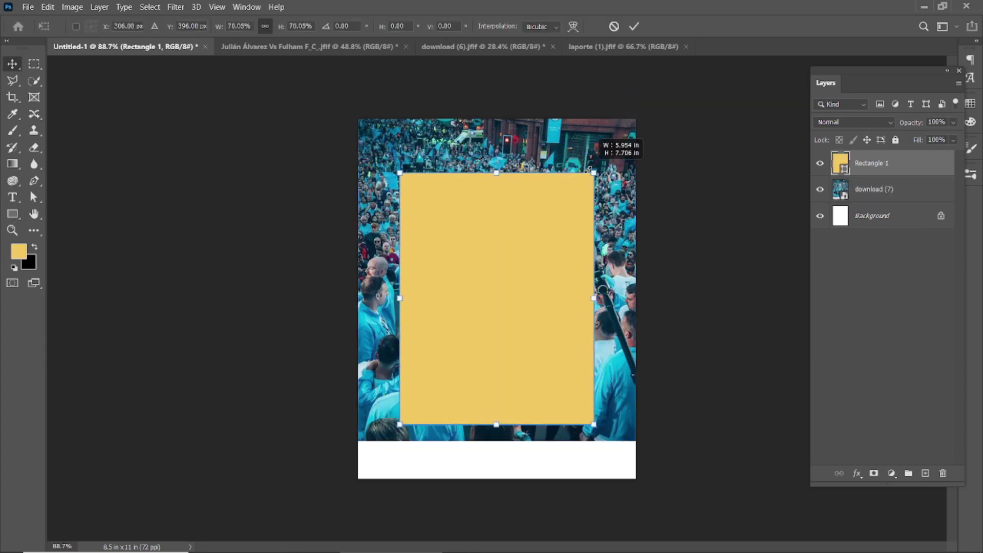
{"action": "left_click_drag", "start_coordinate": [496, 419], "coordinate": [497, 450]}
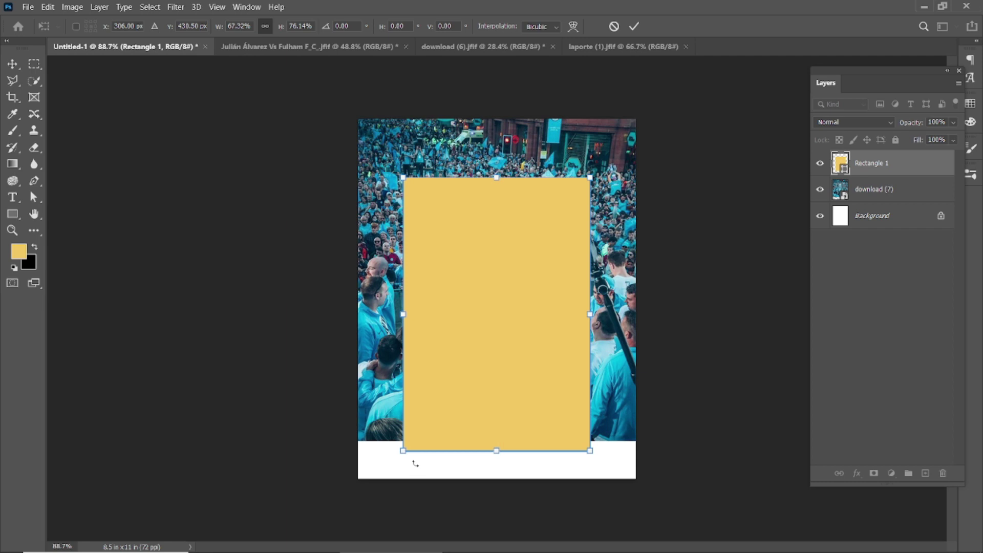
{"action": "left_click_drag", "start_coordinate": [403, 450], "coordinate": [420, 426]}
{"action": "left_click", "coordinate": [634, 26]}
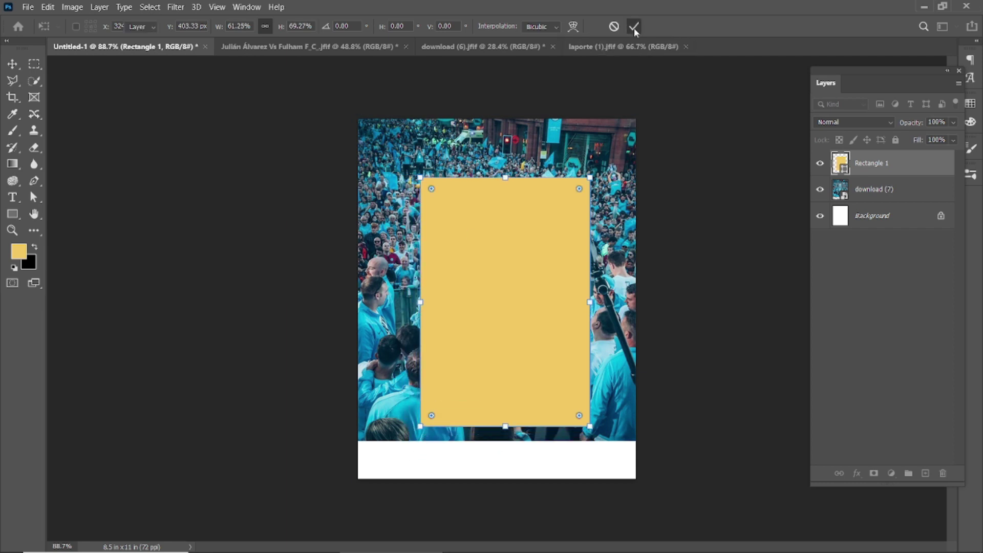
Fill the rectangle with sampled cyan and clip the crowd photo inside it
{"action": "left_click", "coordinate": [10, 115]}
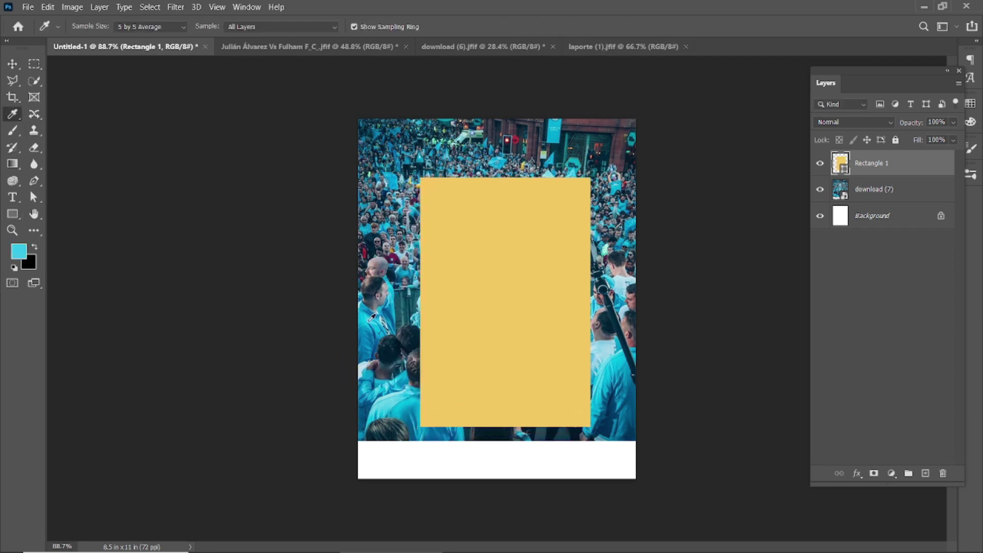
{"action": "key", "text": "alt+BackSpace"}
{"action": "key", "text": "v"}
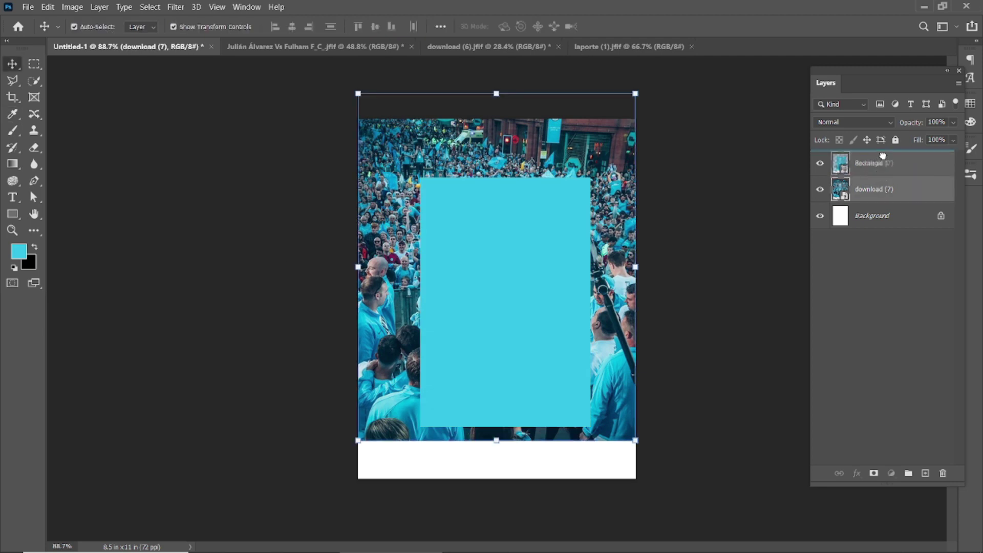
{"action": "left_click_drag", "start_coordinate": [871, 188], "coordinate": [879, 162]}
{"action": "left_click", "coordinate": [881, 174], "text": "alt"}
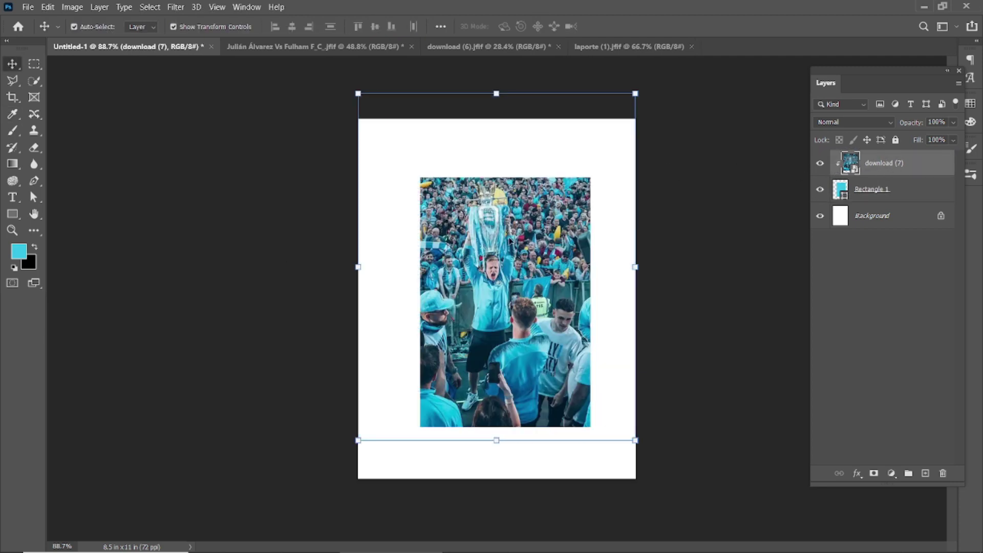
Reposition the clipped crowd photo within the rectangle using Free Transform
{"action": "key", "text": "ctrl+t"}
{"action": "left_click_drag", "start_coordinate": [546, 256], "coordinate": [563, 295]}
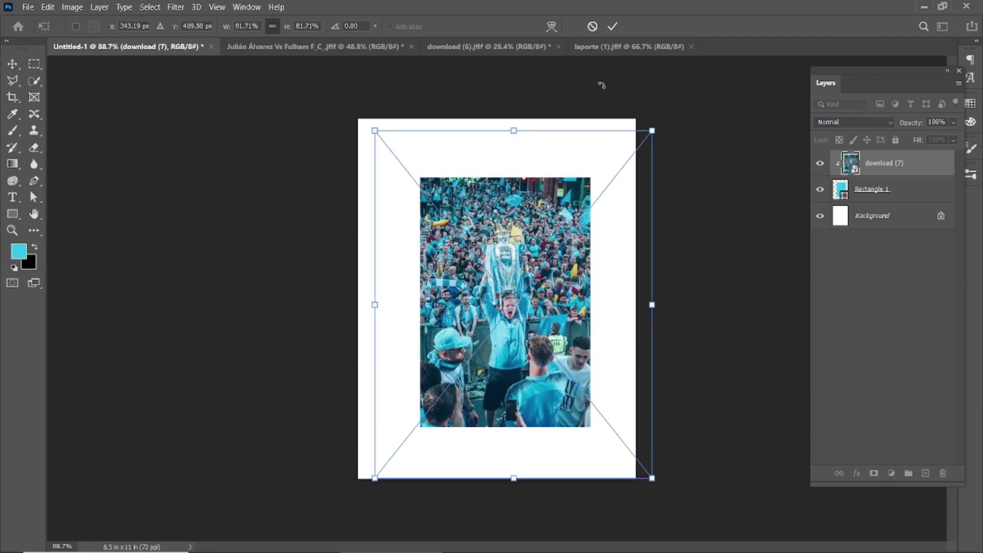
{"action": "left_click", "coordinate": [613, 26]}
{"action": "left_click", "coordinate": [256, 544]}
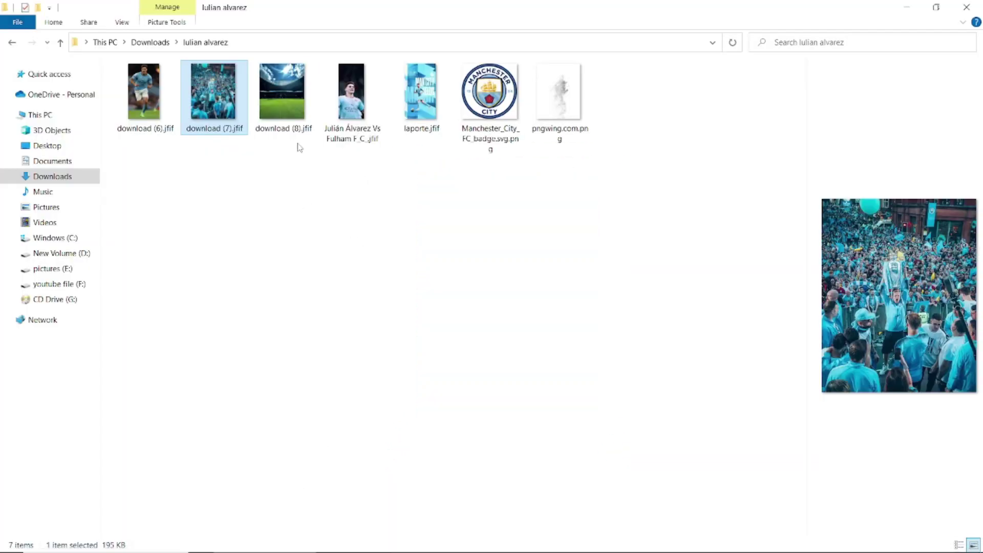
Place download (8).jfif below Rectangle 1, shifted up so the stadium roof tops the poster
{"action": "left_click", "coordinate": [286, 109]}
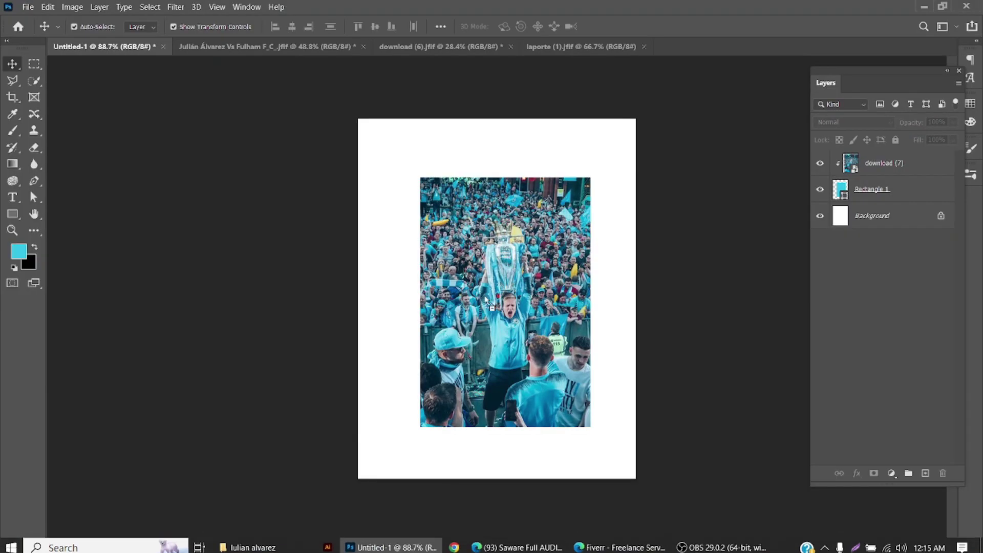
{"action": "left_click_drag", "start_coordinate": [287, 109], "coordinate": [487, 293]}
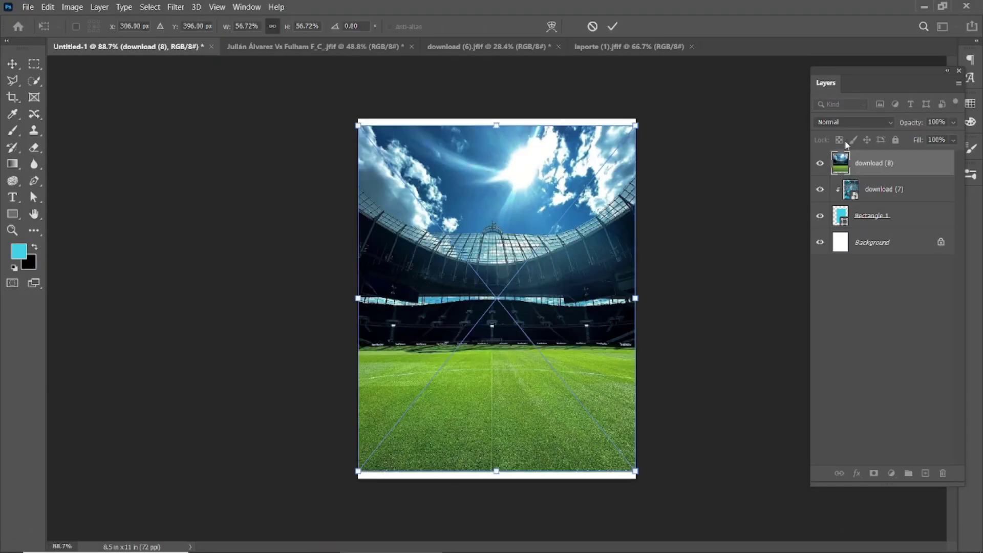
{"action": "left_click_drag", "start_coordinate": [876, 164], "coordinate": [883, 235]}
{"action": "left_click_drag", "start_coordinate": [621, 177], "coordinate": [621, 100]}
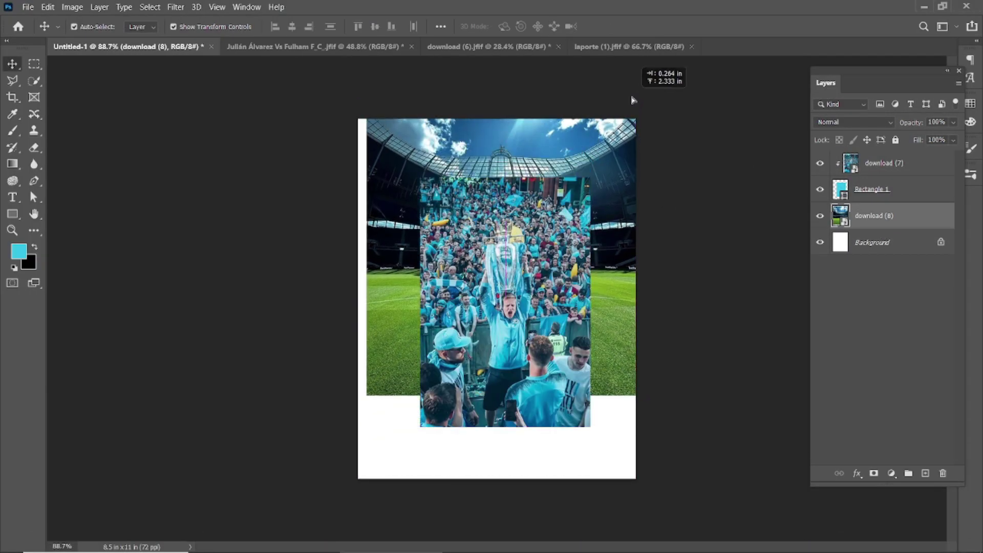
{"action": "left_click_drag", "start_coordinate": [622, 381], "coordinate": [622, 353]}
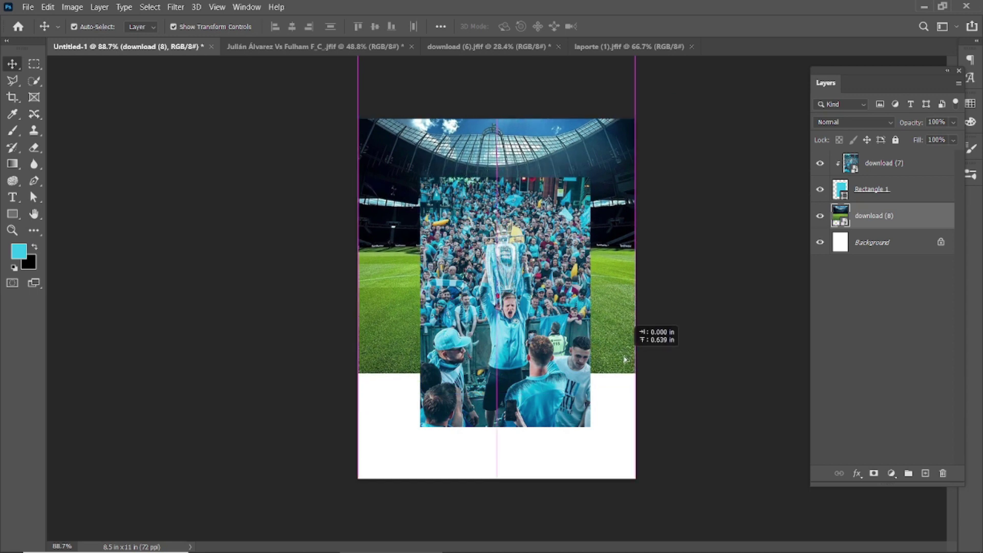
{"action": "left_click", "coordinate": [286, 49]}
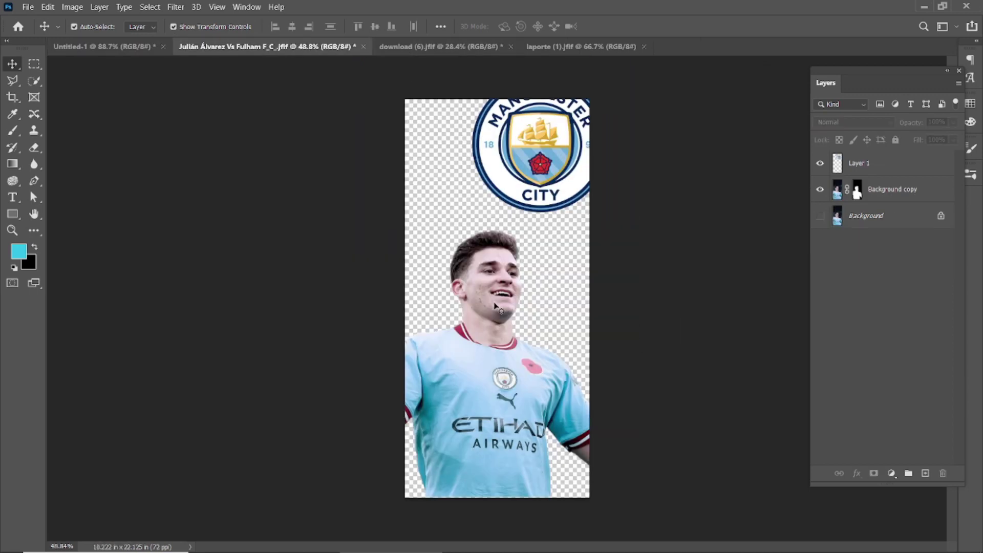
Copy the Álvarez cut-out into the poster, shrink it, and position it
{"action": "left_click_drag", "start_coordinate": [494, 306], "coordinate": [485, 293]}
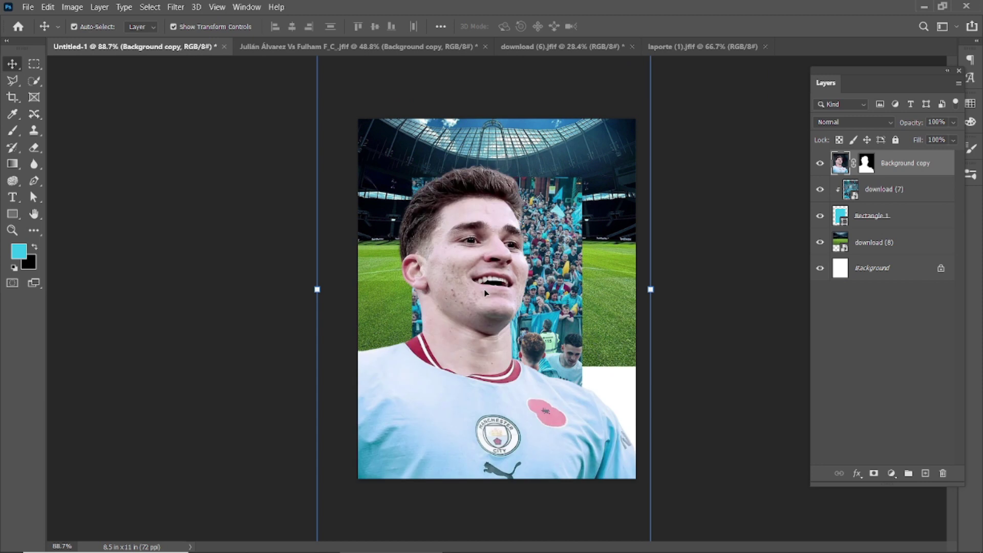
{"action": "scroll", "coordinate": [486, 293], "scroll_direction": "down", "scroll_amount": 3}
{"action": "left_click_drag", "start_coordinate": [583, 108], "coordinate": [534, 214]}
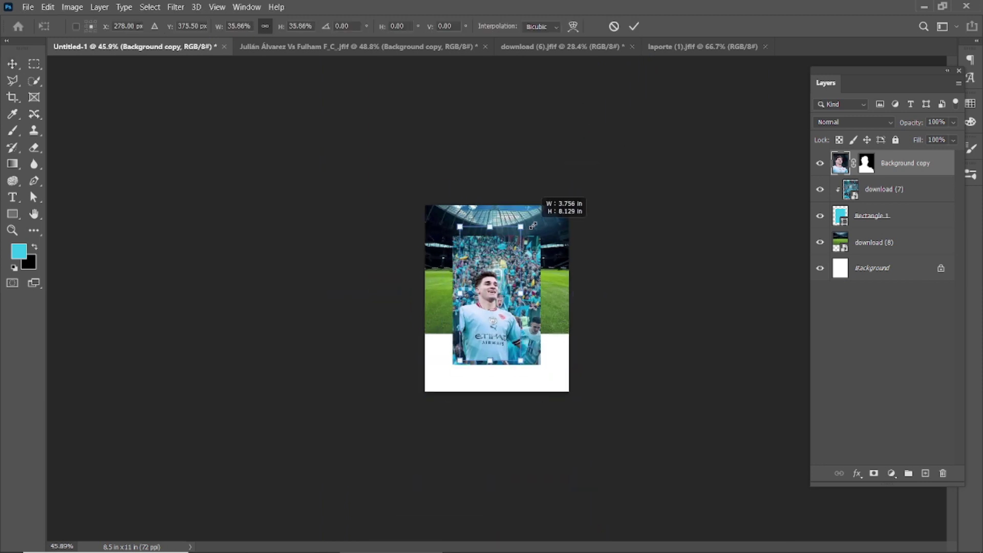
{"action": "left_click_drag", "start_coordinate": [485, 325], "coordinate": [495, 301]}
{"action": "scroll", "coordinate": [496, 301], "scroll_direction": "up", "scroll_amount": 2}
{"action": "key", "text": "Return"}
{"action": "scroll", "coordinate": [514, 299], "scroll_direction": "up", "scroll_amount": 2}
{"action": "left_click_drag", "start_coordinate": [502, 299], "coordinate": [512, 327]}
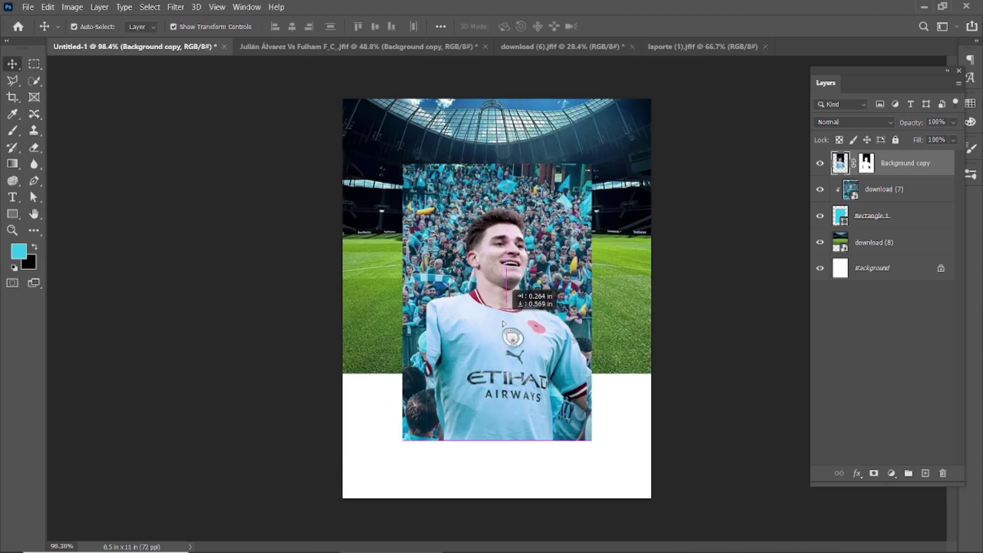
Enlarge the Álvarez cut-out to about 134% and centre it over the crowd photo
{"action": "scroll", "coordinate": [550, 258], "scroll_direction": "down", "scroll_amount": 1}
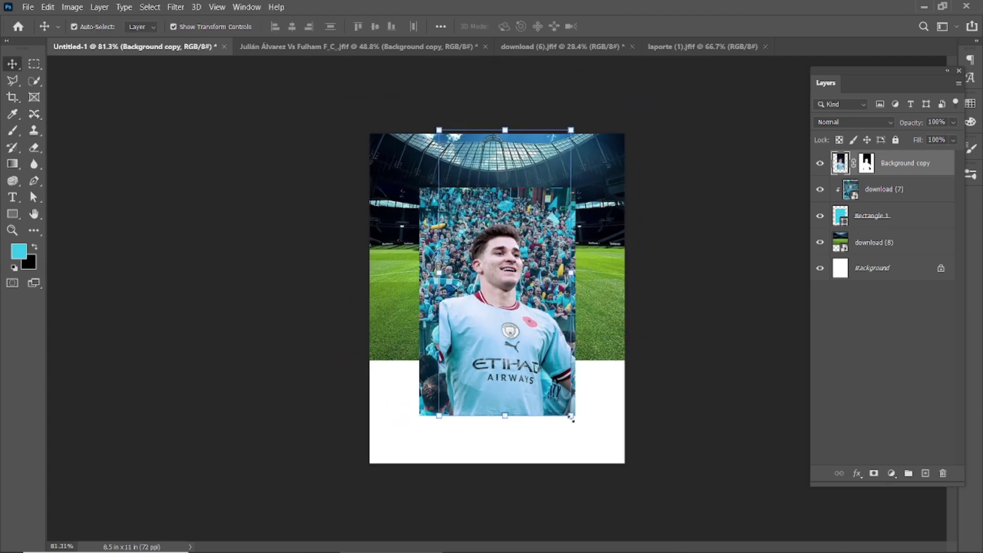
{"action": "left_click_drag", "start_coordinate": [572, 418], "coordinate": [583, 429]}
{"action": "left_click_drag", "start_coordinate": [514, 384], "coordinate": [512, 362]}
{"action": "left_click_drag", "start_coordinate": [573, 408], "coordinate": [582, 425]}
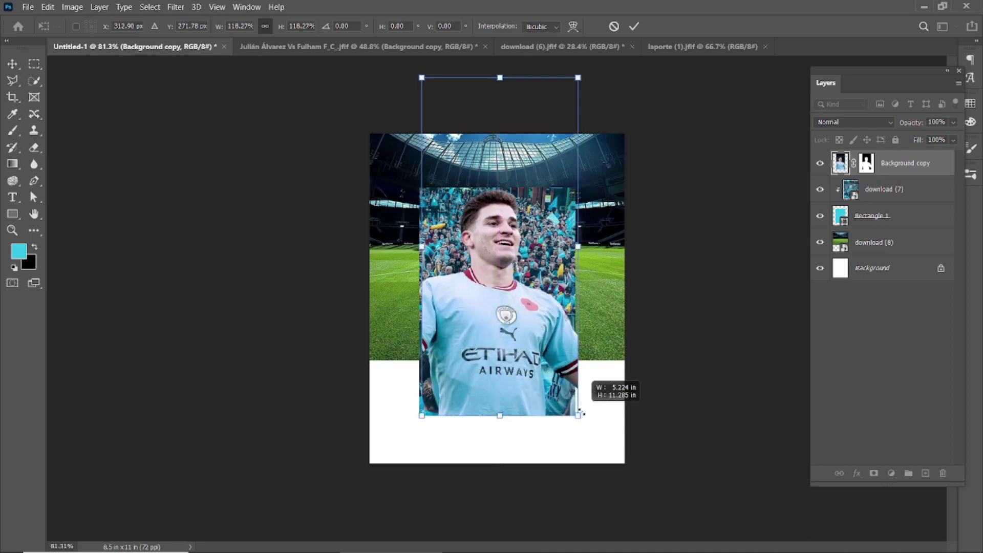
{"action": "left_click_drag", "start_coordinate": [526, 379], "coordinate": [527, 355]}
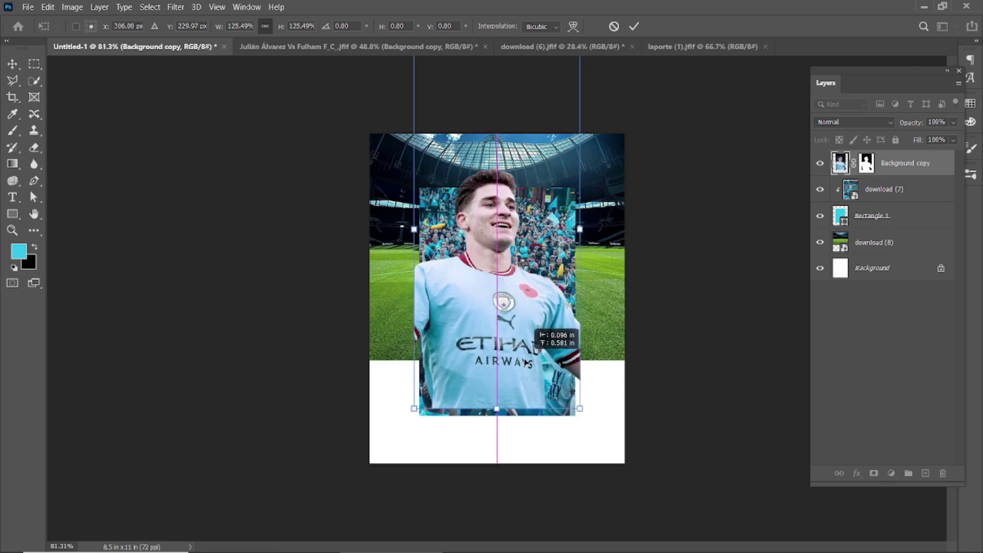
{"action": "left_click_drag", "start_coordinate": [581, 405], "coordinate": [586, 415]}
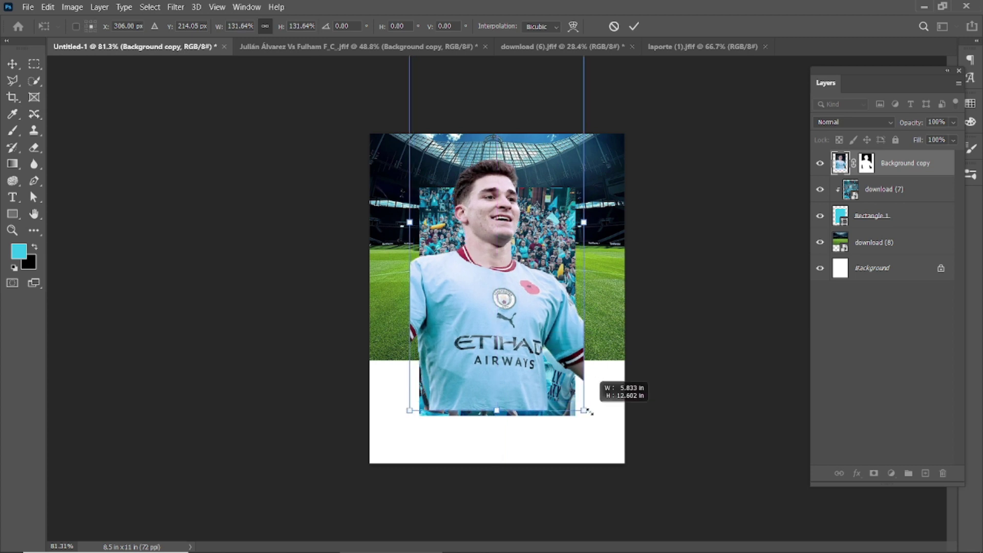
{"action": "left_click_drag", "start_coordinate": [522, 377], "coordinate": [521, 379]}
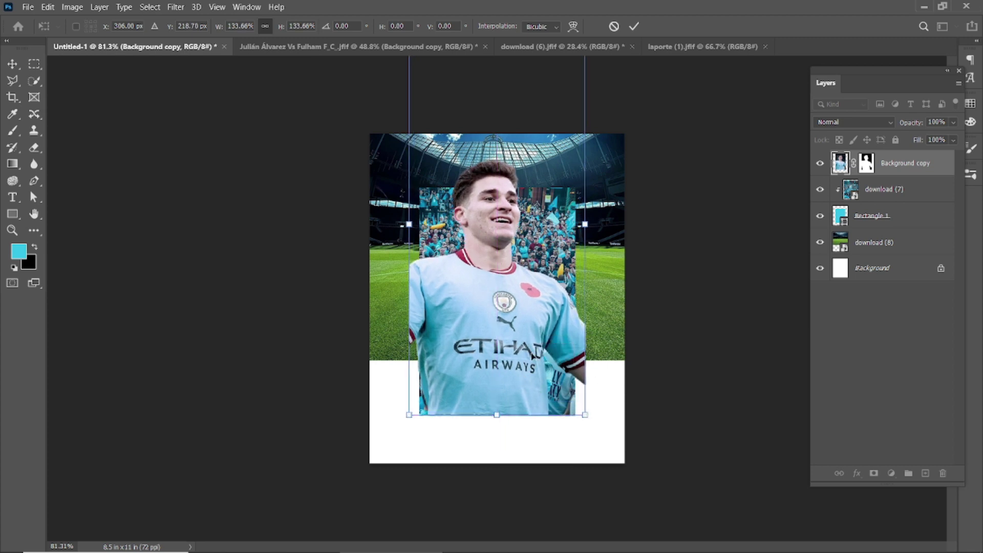
Commit the player transform and shorten Rectangle 1 from its bottom edge
{"action": "left_click", "coordinate": [638, 26]}
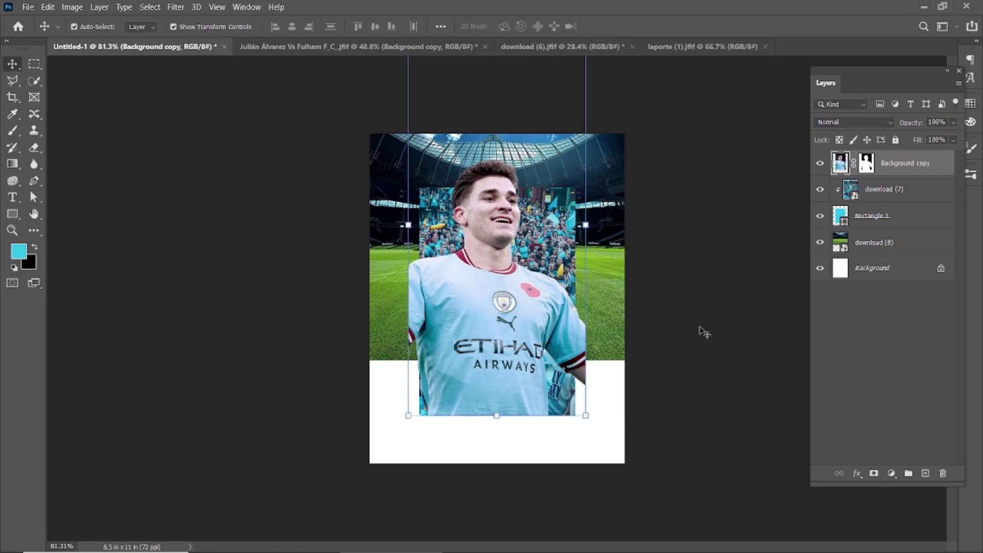
{"action": "left_click", "coordinate": [862, 224]}
{"action": "left_click_drag", "start_coordinate": [496, 416], "coordinate": [503, 401]}
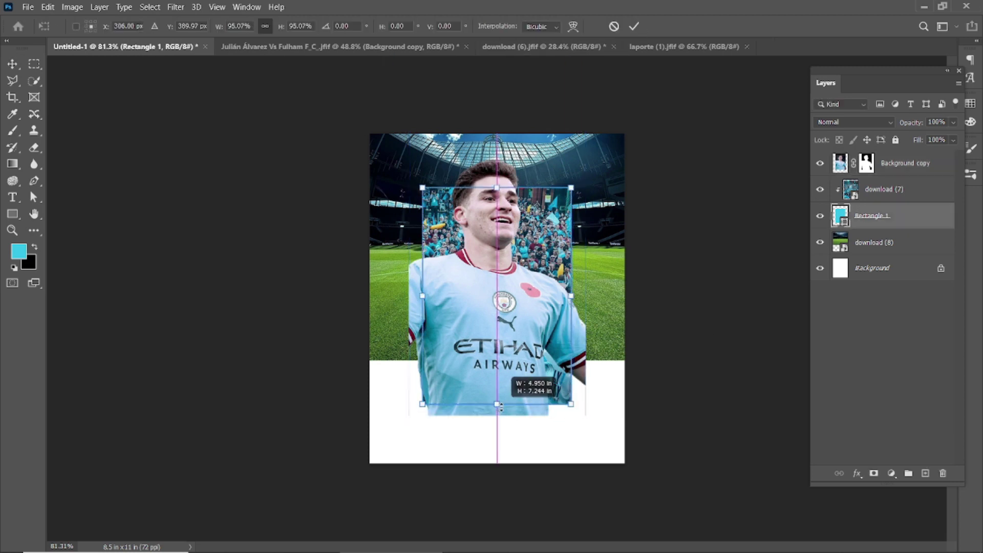
{"action": "left_click", "coordinate": [633, 26]}
Duplicate the Background copy layer of Álvarez
{"action": "left_click", "coordinate": [914, 170]}
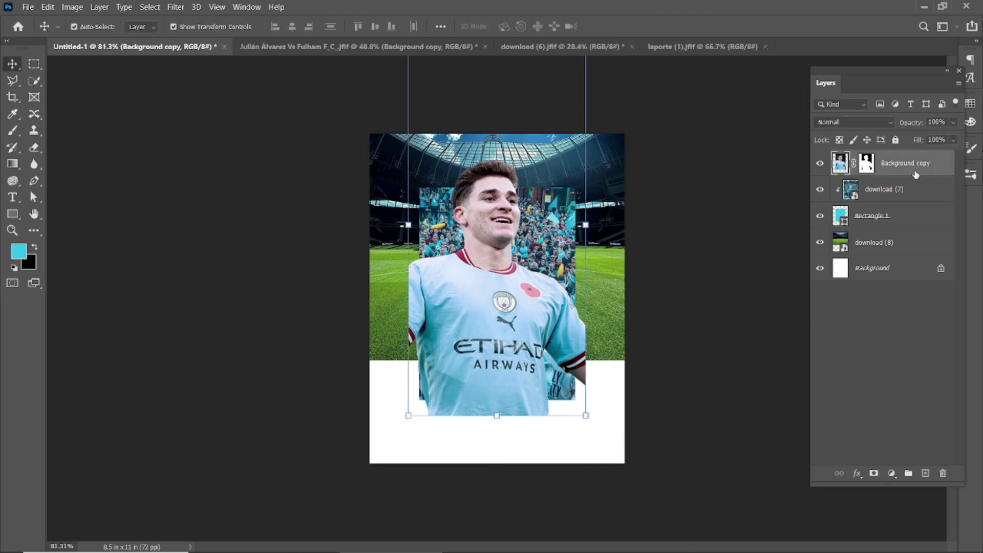
{"action": "key", "text": "ctrl+plus"}
{"action": "left_click_drag", "start_coordinate": [904, 163], "coordinate": [926, 473]}
Clip Background copy to the crowd photo, then select Background copy 2
{"action": "left_click", "coordinate": [890, 191]}
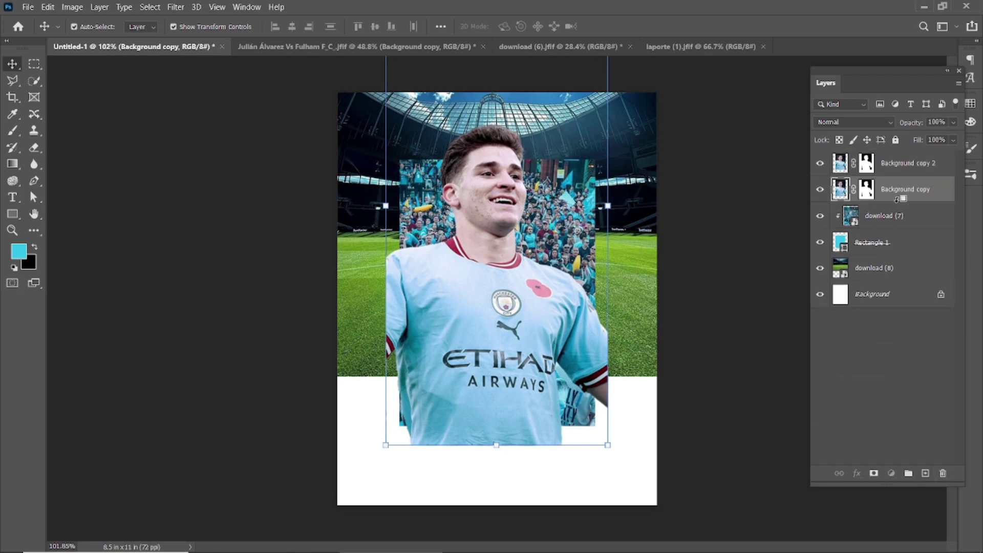
{"action": "left_click", "coordinate": [896, 199], "text": "alt"}
{"action": "left_click", "coordinate": [906, 170]}
Paint black on Background copy 2's mask to hide both arm strips beside the torso
{"action": "key", "text": "b"}
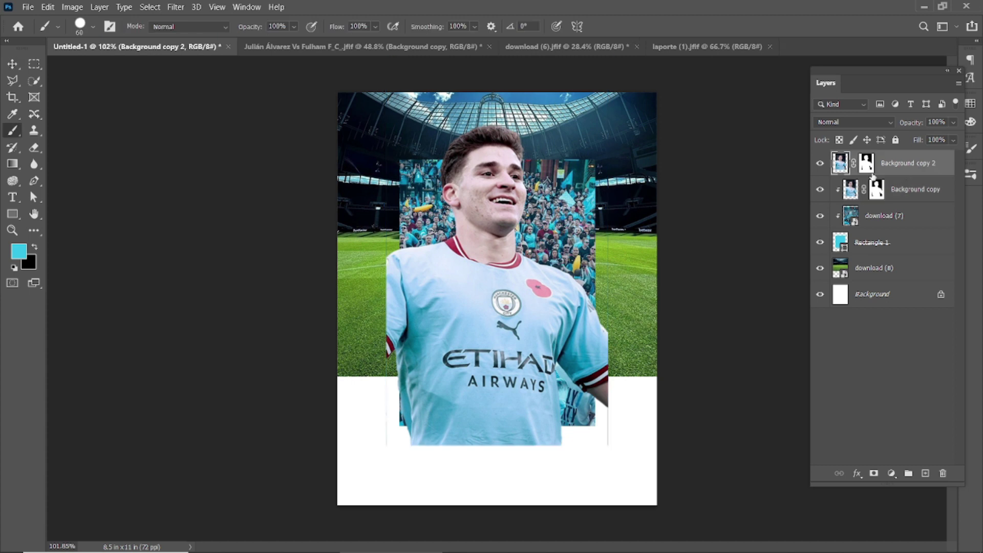
{"action": "left_click", "coordinate": [867, 164]}
{"action": "key", "text": "d"}
{"action": "mouse_move", "coordinate": [612, 318]}
{"action": "left_mouse_down"}
{"action": "mouse_move", "coordinate": [602, 462]}
{"action": "mouse_move", "coordinate": [358, 435]}
{"action": "left_mouse_up"}
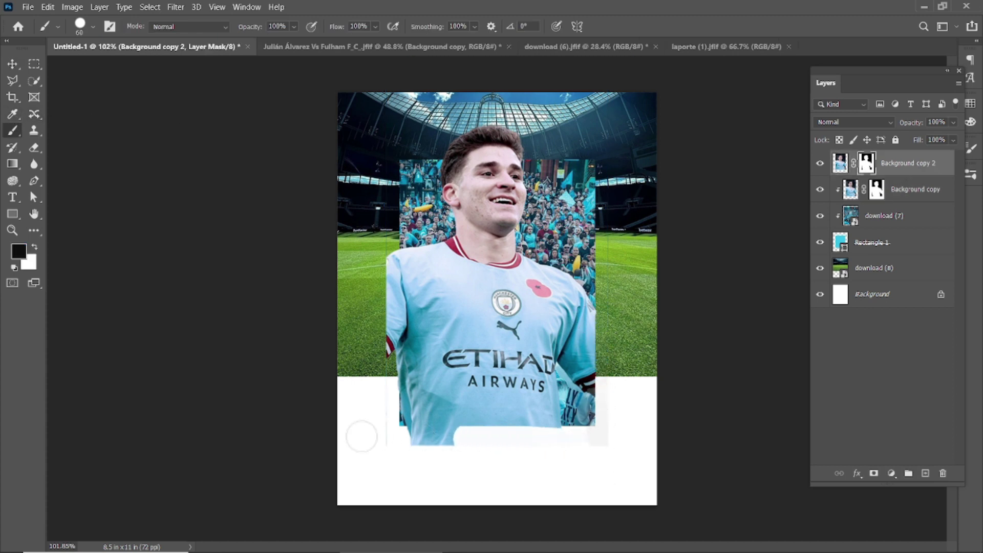
{"action": "mouse_move", "coordinate": [390, 240]}
{"action": "left_mouse_down"}
{"action": "mouse_move", "coordinate": [385, 384]}
{"action": "mouse_move", "coordinate": [457, 443]}
{"action": "left_mouse_up"}
{"action": "left_click", "coordinate": [869, 199]}
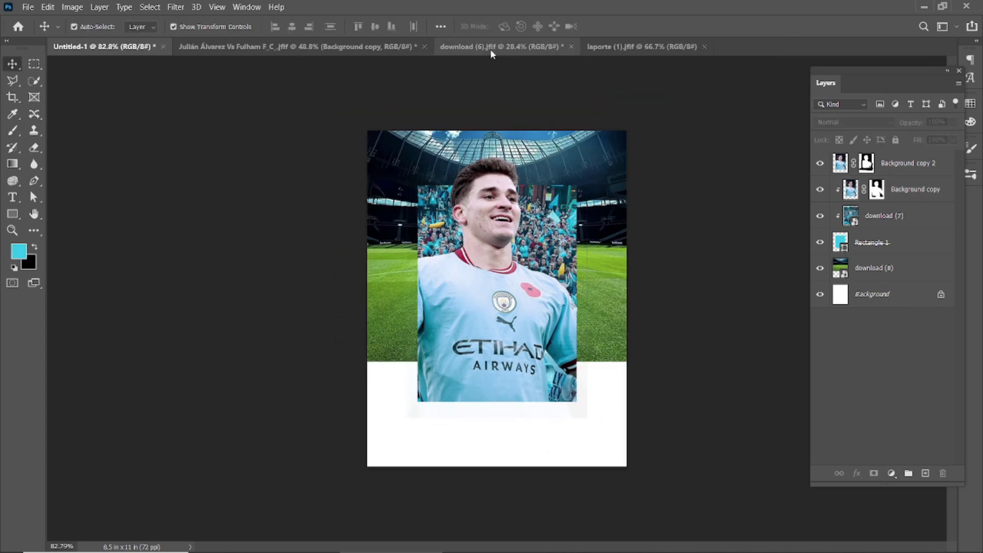
Copy the running player cut-out into the poster, shrink it, and move it to the lower centre
{"action": "left_click", "coordinate": [490, 47]}
{"action": "left_click_drag", "start_coordinate": [528, 262], "coordinate": [519, 286]}
{"action": "left_click", "coordinate": [634, 26]}
{"action": "key", "text": "ctrl+0"}
{"action": "left_click", "coordinate": [666, 319]}
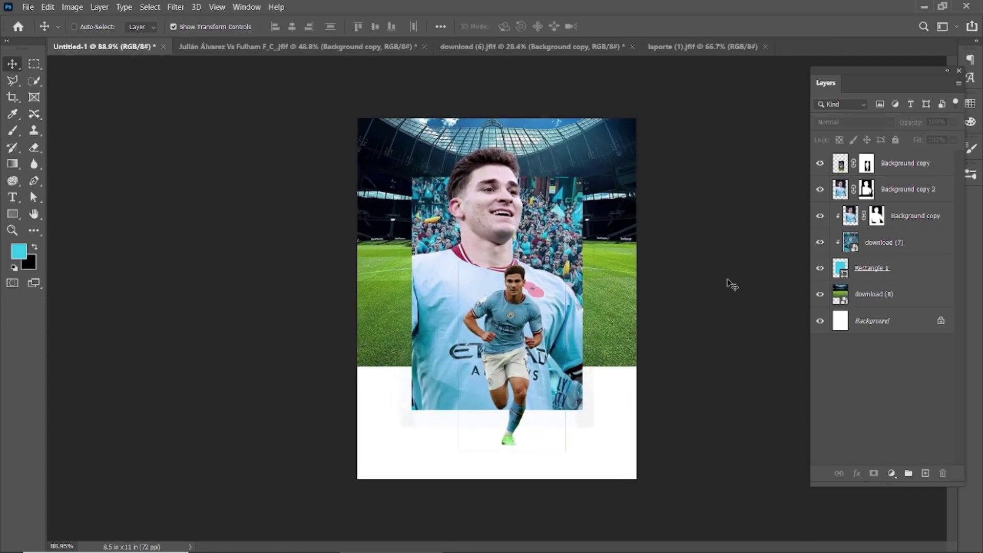
{"action": "scroll", "coordinate": [732, 284], "scroll_direction": "up", "scroll_amount": 2}
{"action": "left_click_drag", "start_coordinate": [525, 350], "coordinate": [515, 352]}
Drag another copy of the stadium photo from the image folder onto the poster
{"action": "scroll", "coordinate": [771, 249], "scroll_direction": "down", "scroll_amount": 2}
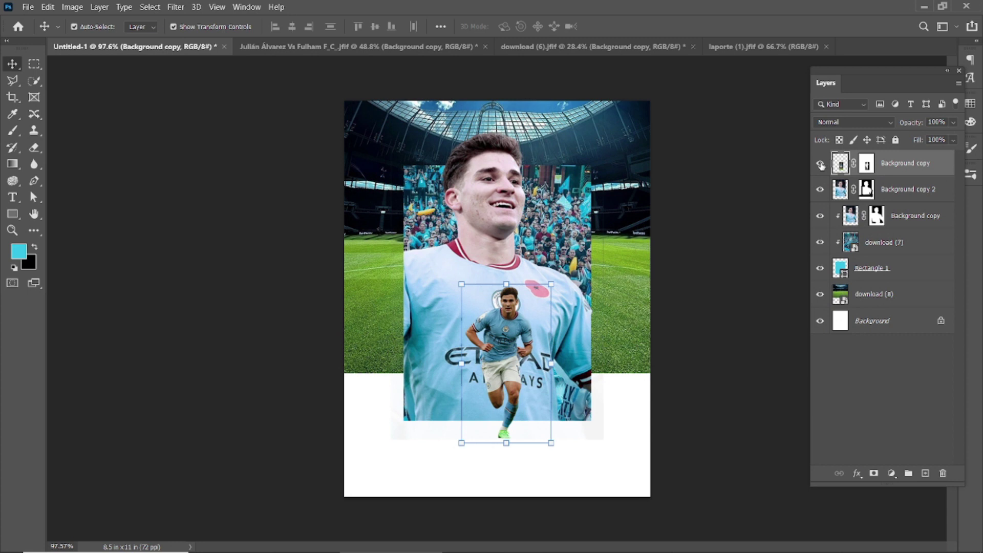
{"action": "scroll", "coordinate": [498, 431], "scroll_direction": "up", "scroll_amount": 2}
{"action": "scroll", "coordinate": [499, 300], "scroll_direction": "up", "scroll_amount": 2}
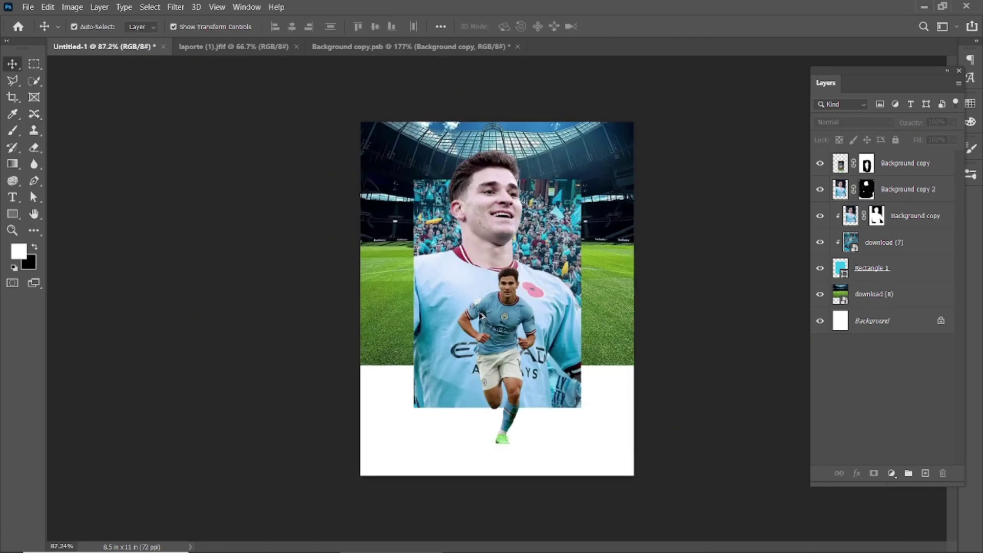
{"action": "scroll", "coordinate": [737, 268], "scroll_direction": "down", "scroll_amount": 1}
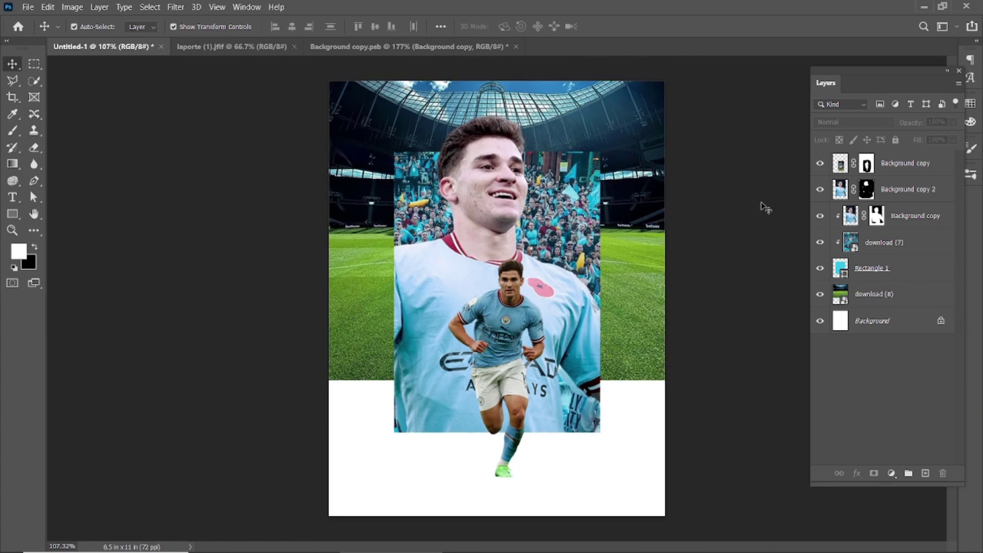
{"action": "left_click", "coordinate": [246, 544]}
{"action": "mouse_move", "coordinate": [283, 92]}
{"action": "left_mouse_down"}
{"action": "mouse_move", "coordinate": [415, 233]}
{"action": "mouse_move", "coordinate": [463, 437]}
{"action": "left_mouse_up"}
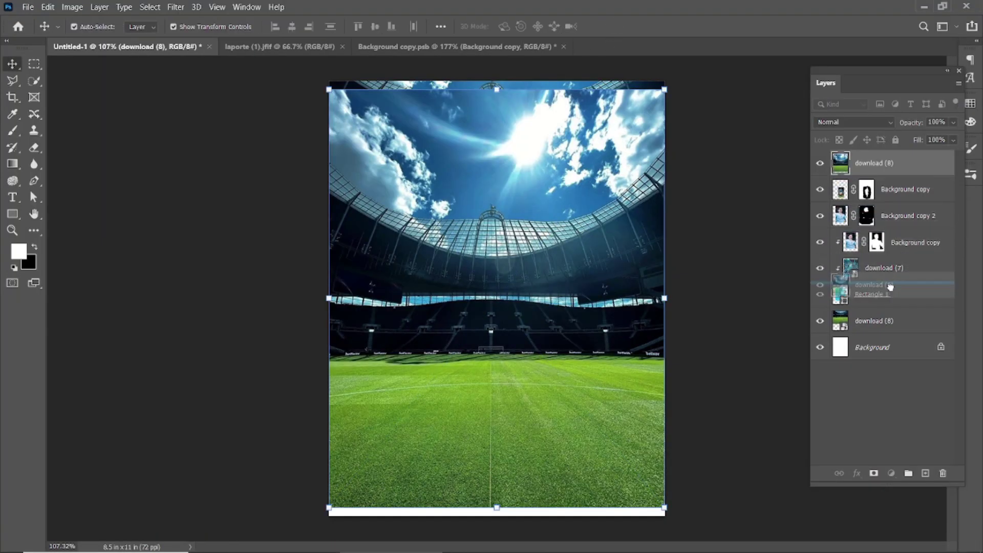
Place the grass image just above Background and add a mask to the upper download (8) layer
{"action": "left_click_drag", "start_coordinate": [883, 166], "coordinate": [884, 339]}
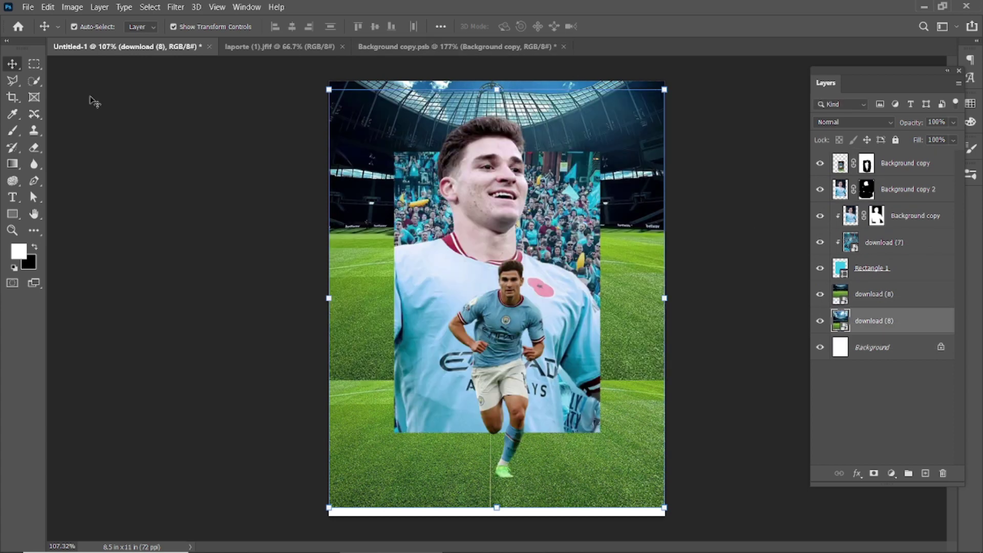
{"action": "left_click", "coordinate": [103, 107]}
{"action": "scroll", "coordinate": [634, 438], "scroll_direction": "down", "scroll_amount": 2}
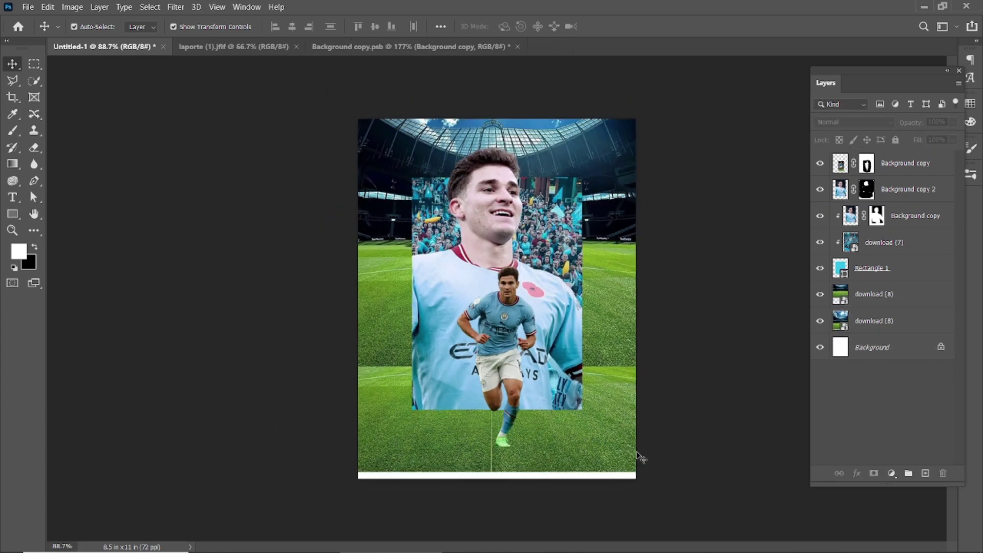
{"action": "left_click", "coordinate": [614, 305]}
{"action": "left_click", "coordinate": [874, 473]}
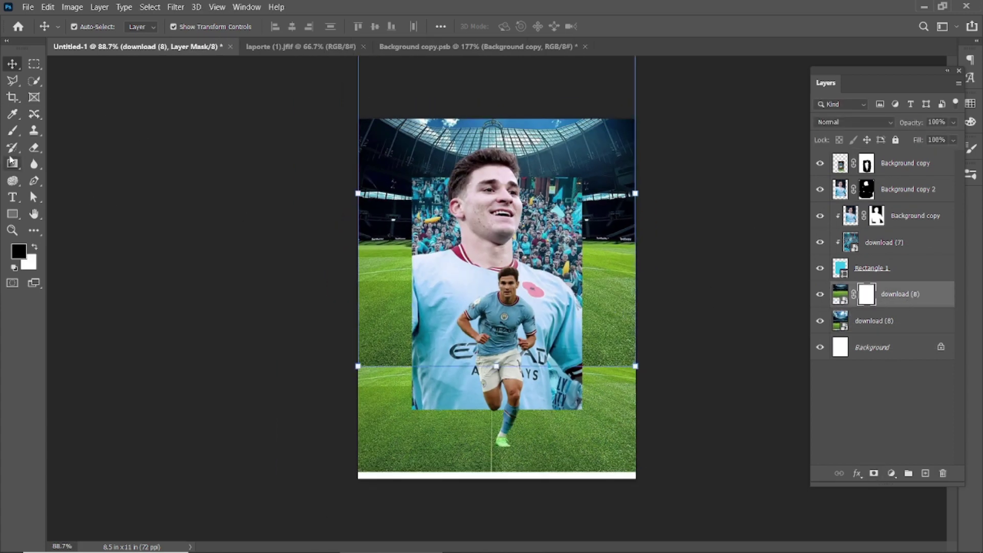
Hide the player layers, soft-brush the mask along the grass seam, and move the lower grass down
{"action": "left_click", "coordinate": [12, 130]}
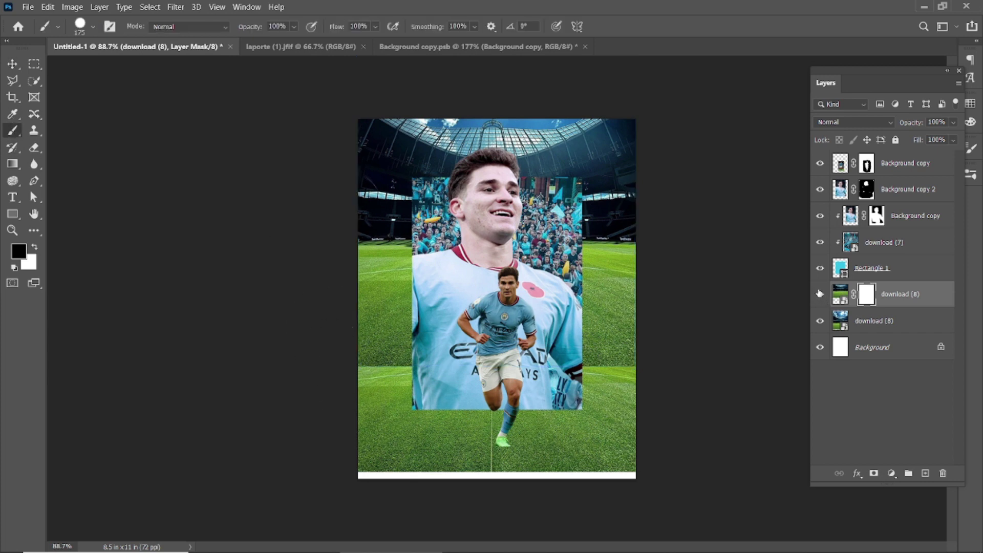
{"action": "left_click_drag", "start_coordinate": [820, 163], "coordinate": [820, 189]}
{"action": "left_click_drag", "start_coordinate": [351, 362], "coordinate": [409, 356]}
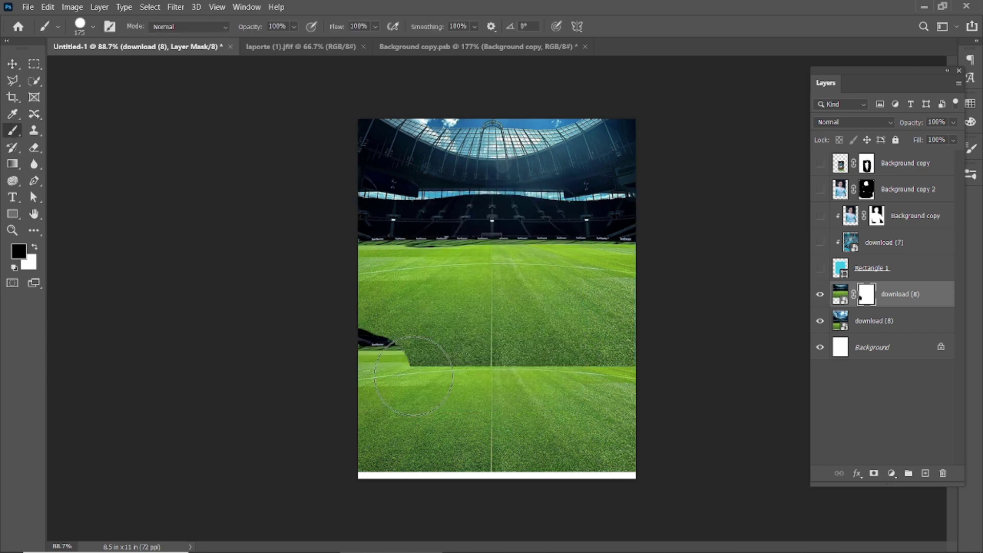
{"action": "key", "text": "ctrl+z"}
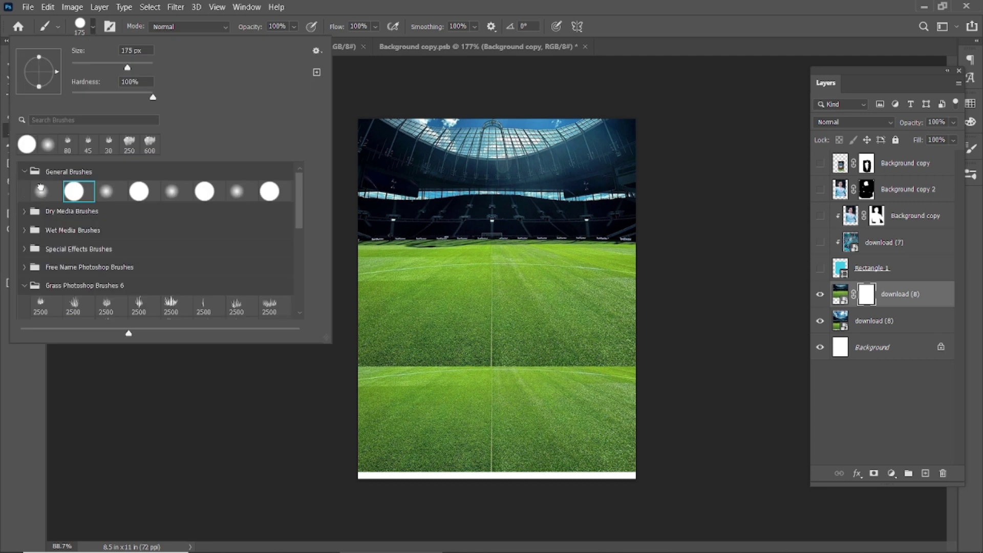
{"action": "double_click", "coordinate": [41, 190]}
{"action": "mouse_move", "coordinate": [377, 358]}
{"action": "left_mouse_down"}
{"action": "mouse_move", "coordinate": [559, 382]}
{"action": "mouse_move", "coordinate": [643, 373]}
{"action": "left_mouse_up"}
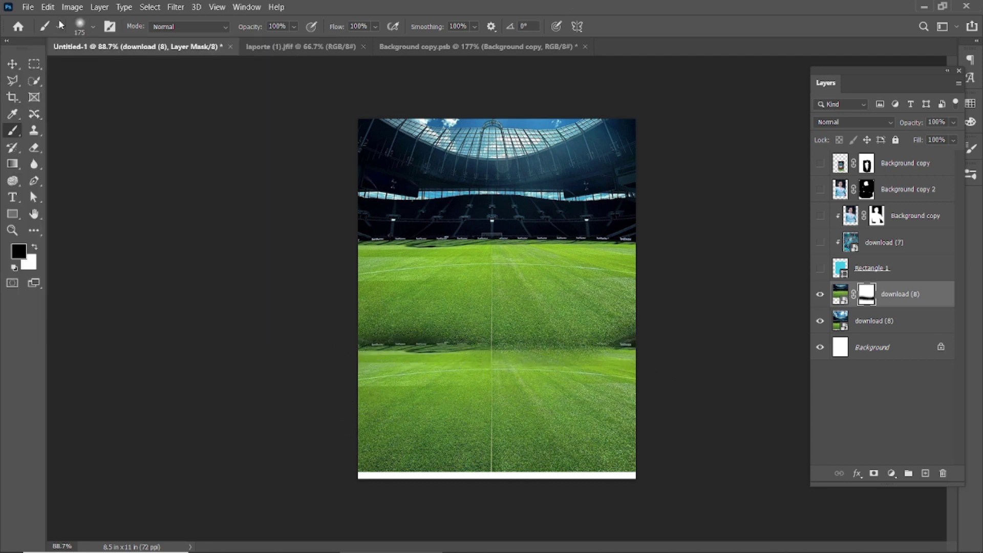
{"action": "key", "text": "v"}
{"action": "mouse_move", "coordinate": [572, 419]}
{"action": "left_mouse_down"}
{"action": "mouse_move", "coordinate": [572, 432]}
{"action": "mouse_move", "coordinate": [571, 384]}
{"action": "left_mouse_up"}
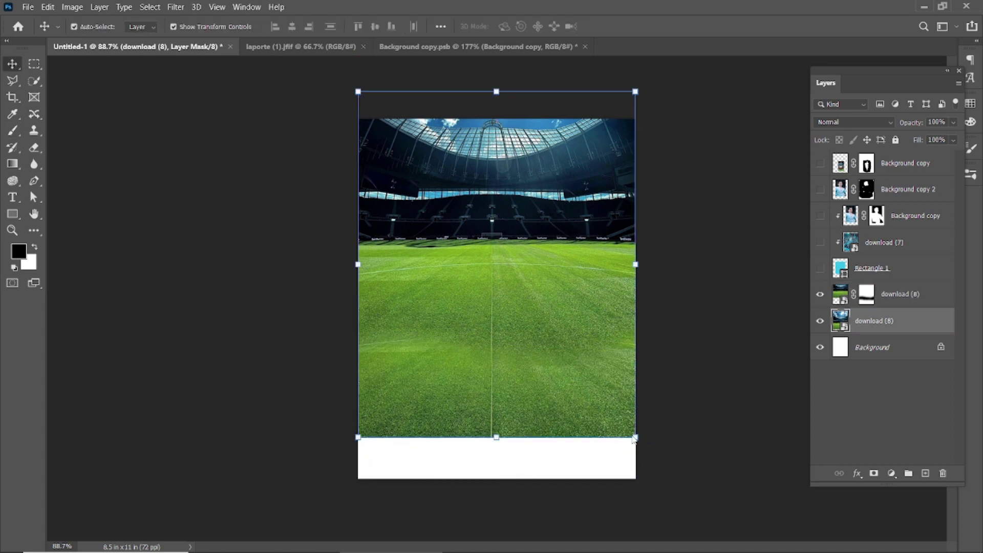
Free-transform the lower download (8) grass, stretching it down to the page bottom
{"action": "key", "text": "ctrl+t"}
{"action": "left_click_drag", "start_coordinate": [636, 438], "coordinate": [668, 476]}
{"action": "left_click_drag", "start_coordinate": [635, 415], "coordinate": [635, 394]}
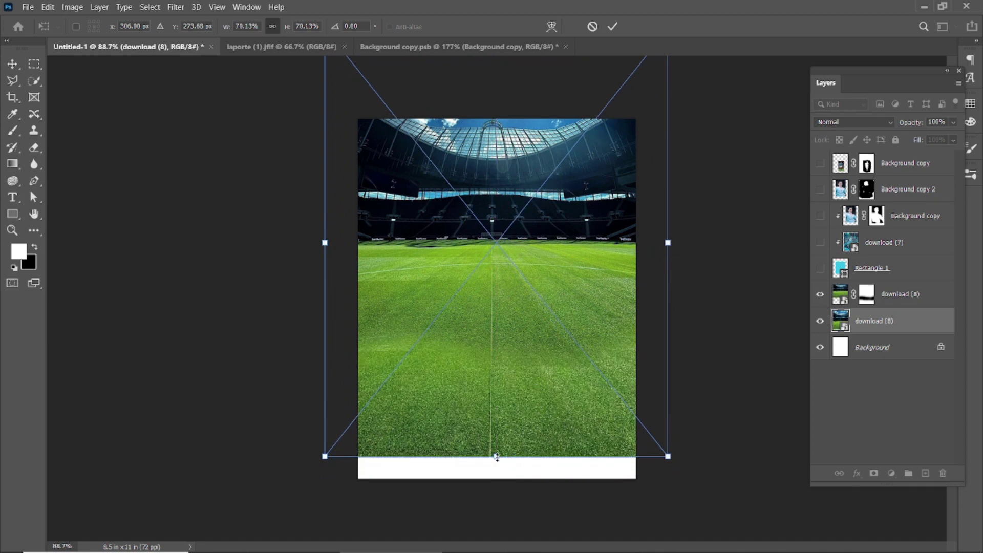
{"action": "left_click_drag", "start_coordinate": [496, 456], "coordinate": [496, 511]}
{"action": "left_click_drag", "start_coordinate": [520, 451], "coordinate": [520, 391]}
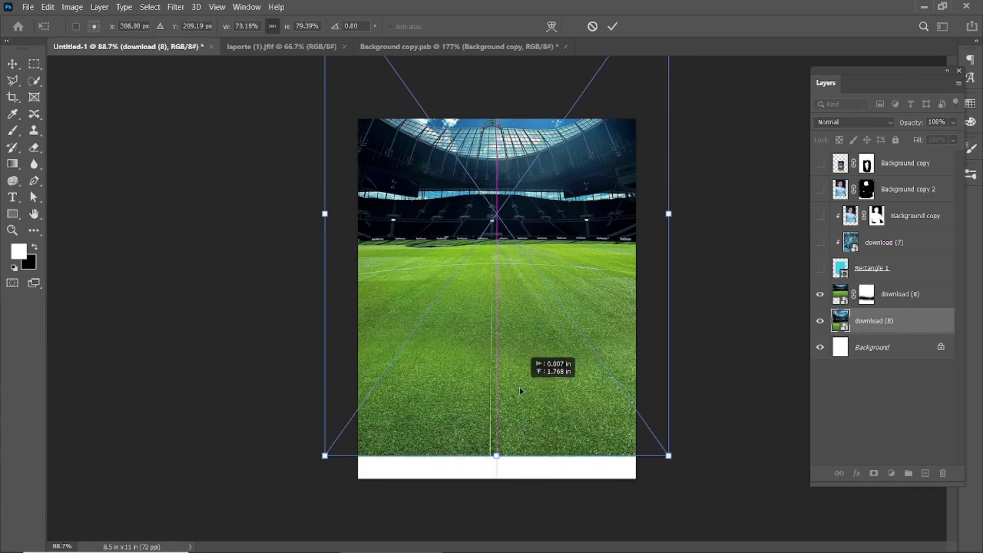
{"action": "left_click_drag", "start_coordinate": [496, 455], "coordinate": [497, 494]}
{"action": "left_click_drag", "start_coordinate": [521, 431], "coordinate": [522, 417]}
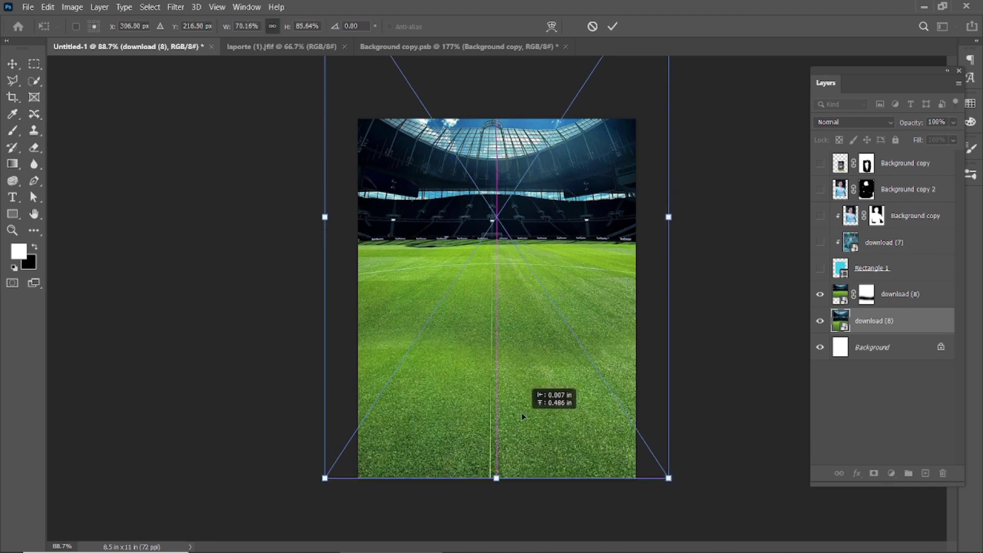
{"action": "left_click", "coordinate": [613, 27]}
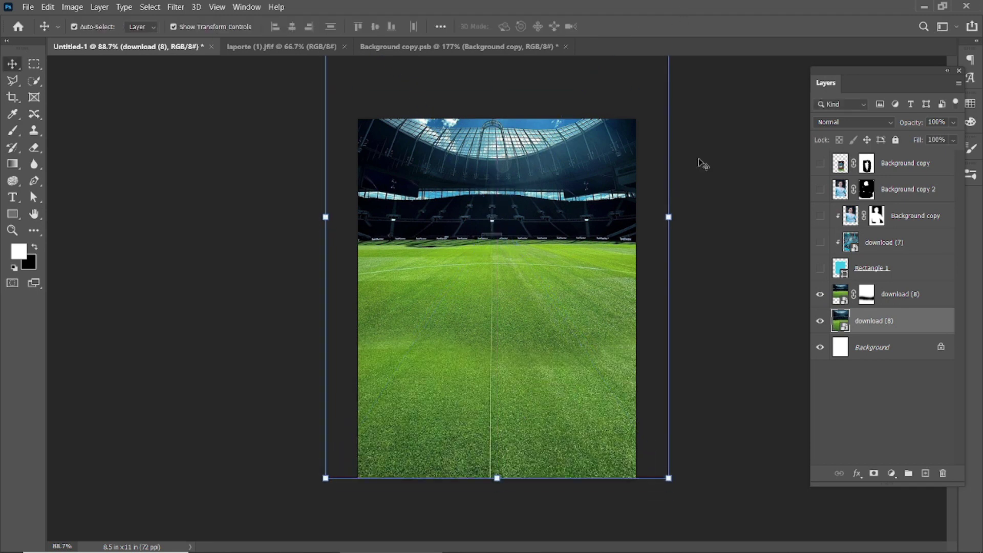
Paint out the bottom of the upper grass mask with a large black brush, then lower the bottom grass
{"action": "left_click", "coordinate": [581, 314]}
{"action": "key", "text": "x"}
{"action": "left_click", "coordinate": [13, 131]}
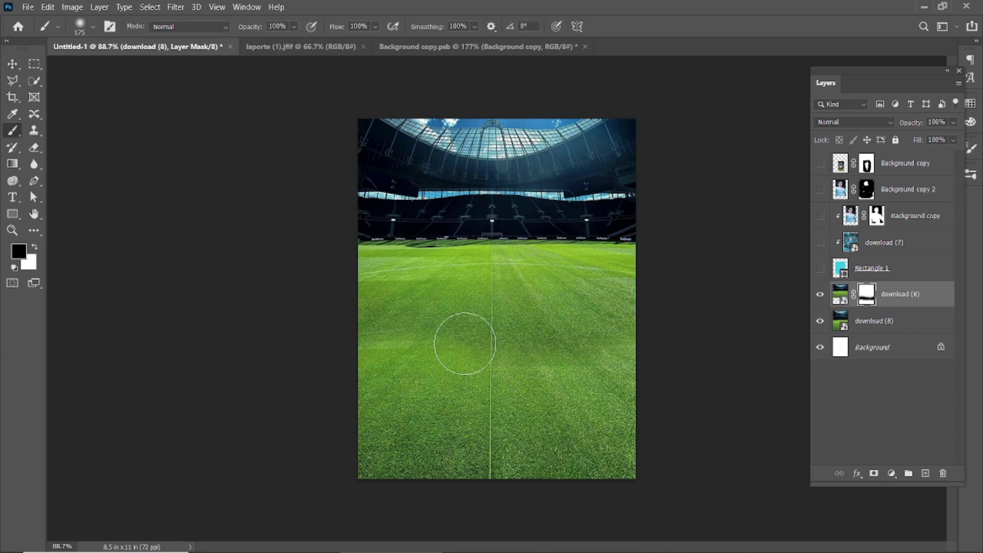
{"action": "key", "text": "bracketright"}
{"action": "key", "text": "bracketright"}
{"action": "key", "text": "bracketright"}
{"action": "left_click_drag", "start_coordinate": [355, 417], "coordinate": [610, 491]}
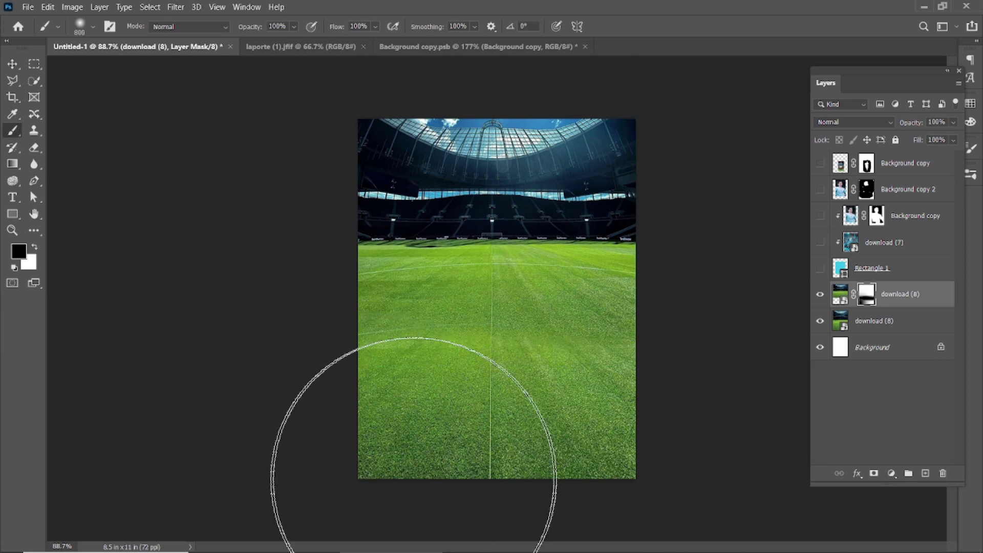
{"action": "key", "text": "ctrl+2"}
{"action": "key", "text": "x"}
{"action": "left_click", "coordinate": [604, 495]}
{"action": "scroll", "coordinate": [482, 439], "scroll_direction": "down", "scroll_amount": 3}
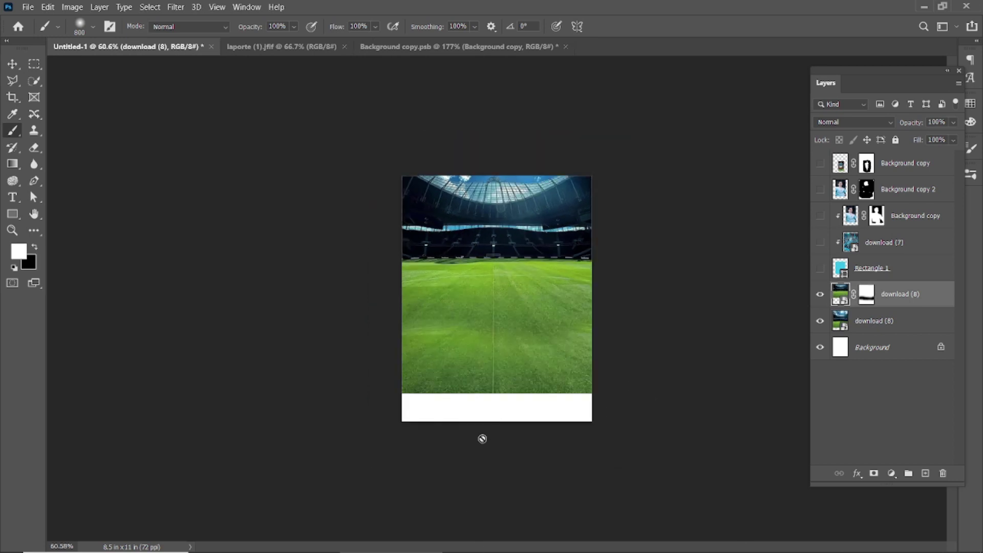
{"action": "key", "text": "v"}
{"action": "mouse_move", "coordinate": [485, 371]}
{"action": "left_mouse_down"}
{"action": "mouse_move", "coordinate": [501, 407]}
{"action": "mouse_move", "coordinate": [509, 365]}
{"action": "mouse_move", "coordinate": [497, 432]}
{"action": "left_mouse_up"}
Finish the lower grass transform and paint the upper grass mask black to soften the seam
{"action": "left_click_drag", "start_coordinate": [514, 386], "coordinate": [514, 372]}
{"action": "left_click", "coordinate": [613, 27]}
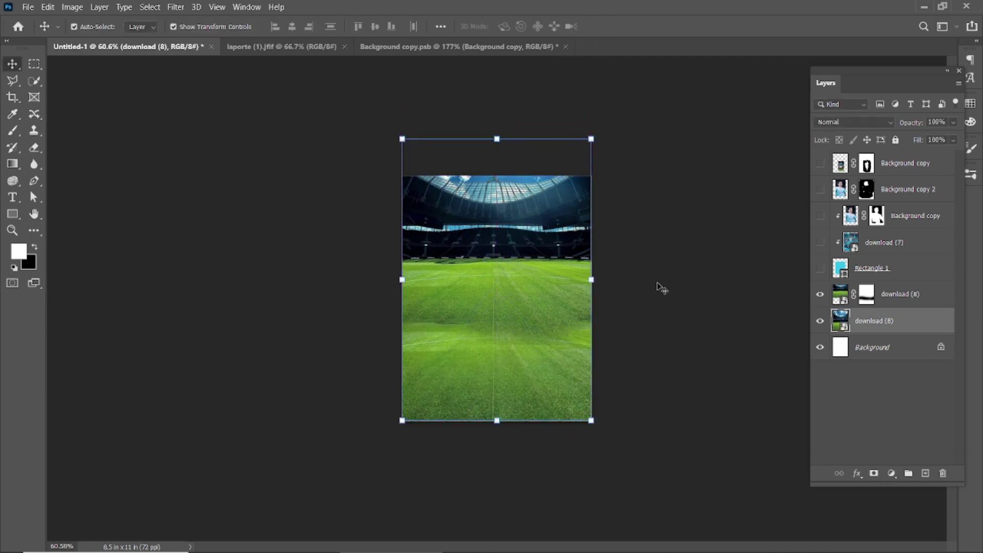
{"action": "left_click", "coordinate": [548, 276]}
{"action": "left_click", "coordinate": [34, 247]}
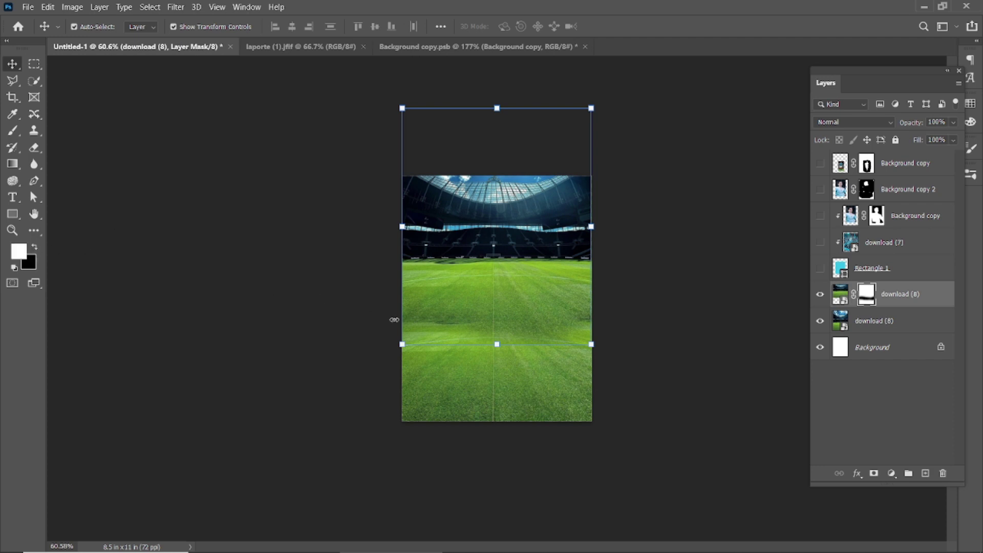
{"action": "key", "text": "b"}
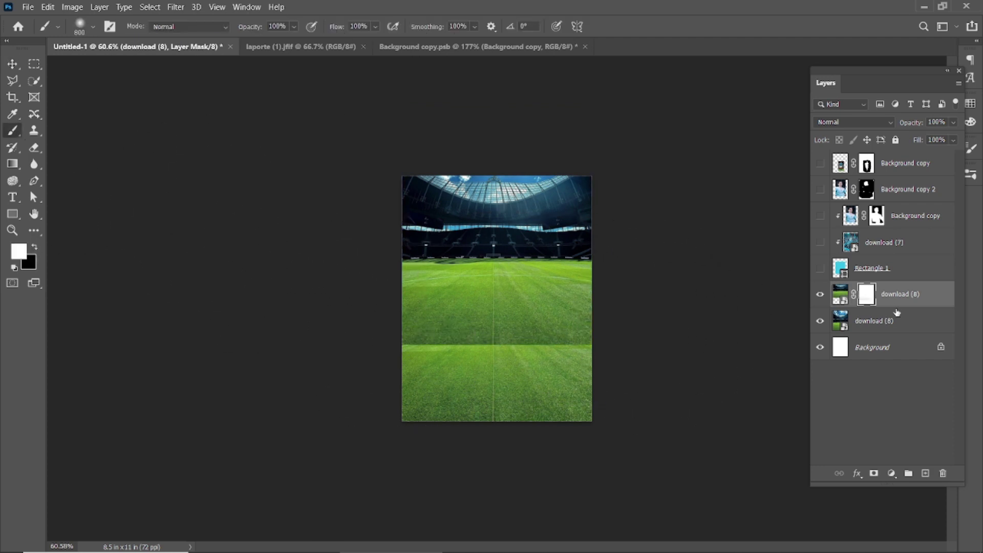
{"action": "left_click", "coordinate": [35, 247]}
{"action": "scroll", "coordinate": [446, 470], "scroll_direction": "up", "scroll_amount": 2}
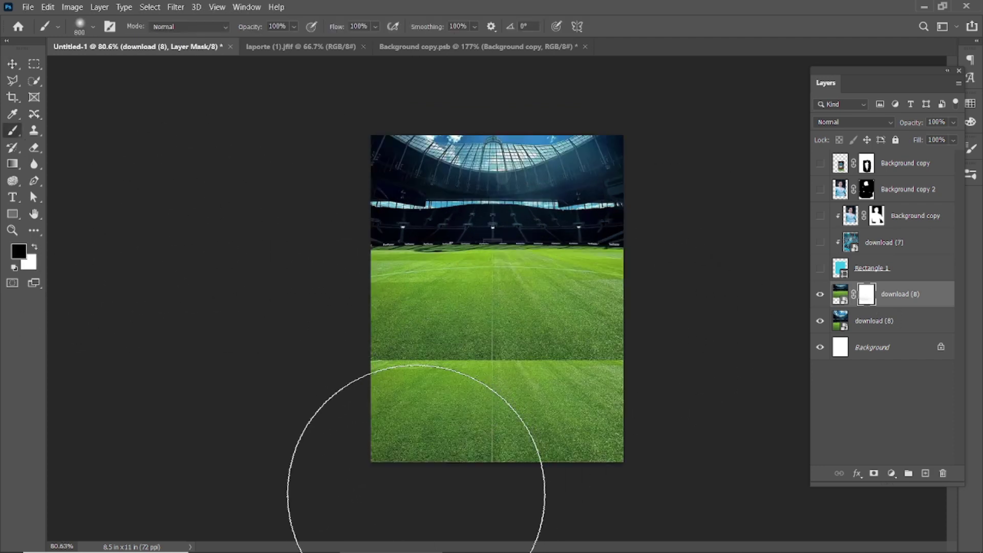
{"action": "left_click_drag", "start_coordinate": [445, 470], "coordinate": [588, 504]}
{"action": "key", "text": "bracketleft"}
{"action": "key", "text": "bracketleft"}
{"action": "key", "text": "bracketleft"}
{"action": "key", "text": "bracketleft"}
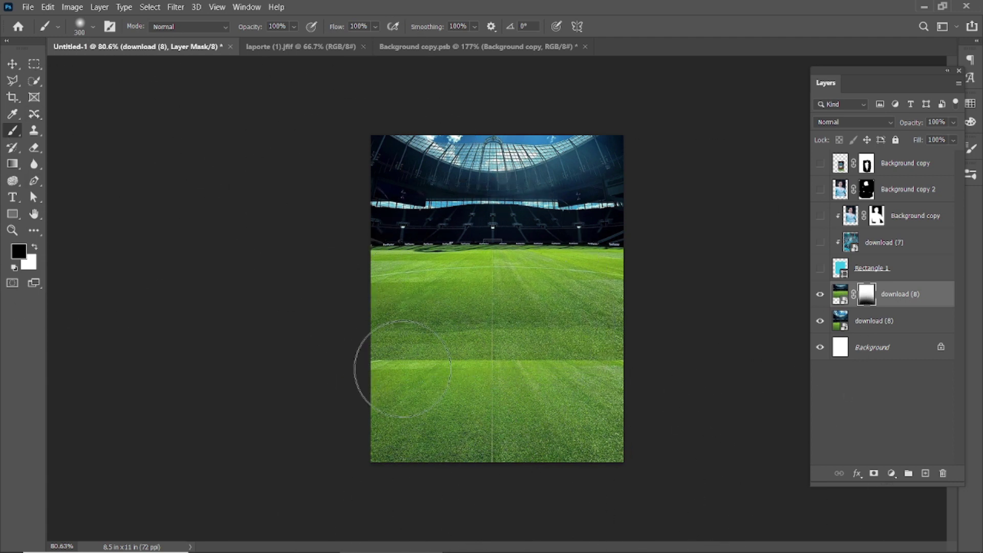
{"action": "left_click_drag", "start_coordinate": [384, 351], "coordinate": [622, 353]}
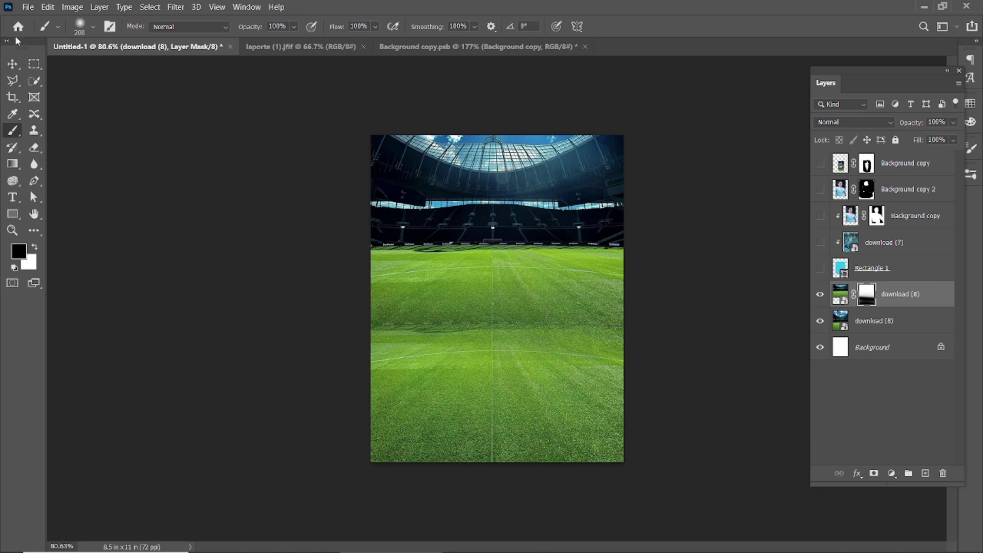
Try stretching the upper grass image taller, then revert it to its original size
{"action": "key", "text": "v"}
{"action": "key", "text": "x"}
{"action": "left_click", "coordinate": [241, 241]}
{"action": "key", "text": "ctrl+minus"}
{"action": "left_click", "coordinate": [478, 394]}
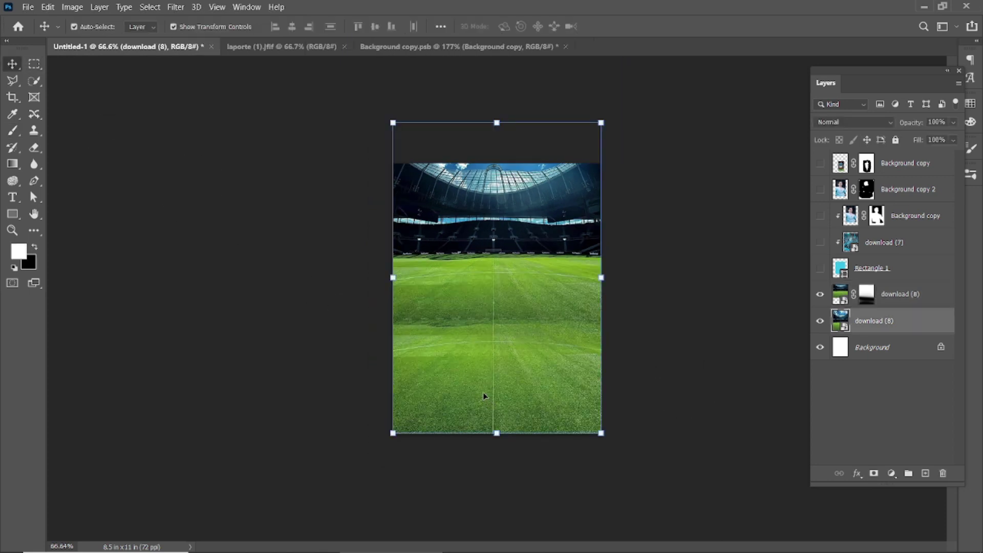
{"action": "left_click", "coordinate": [521, 244]}
{"action": "left_click_drag", "start_coordinate": [496, 349], "coordinate": [497, 401]}
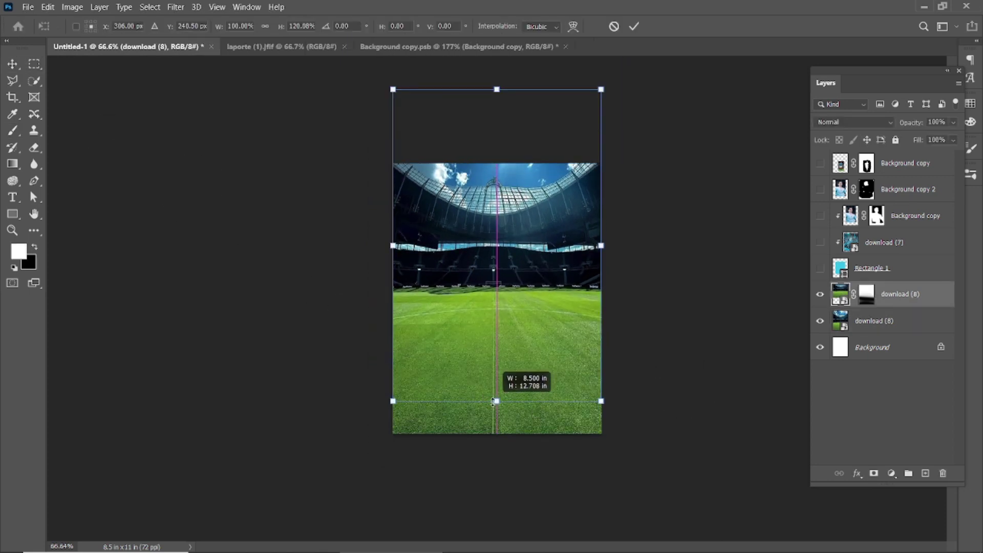
{"action": "key", "text": "ctrl+z"}
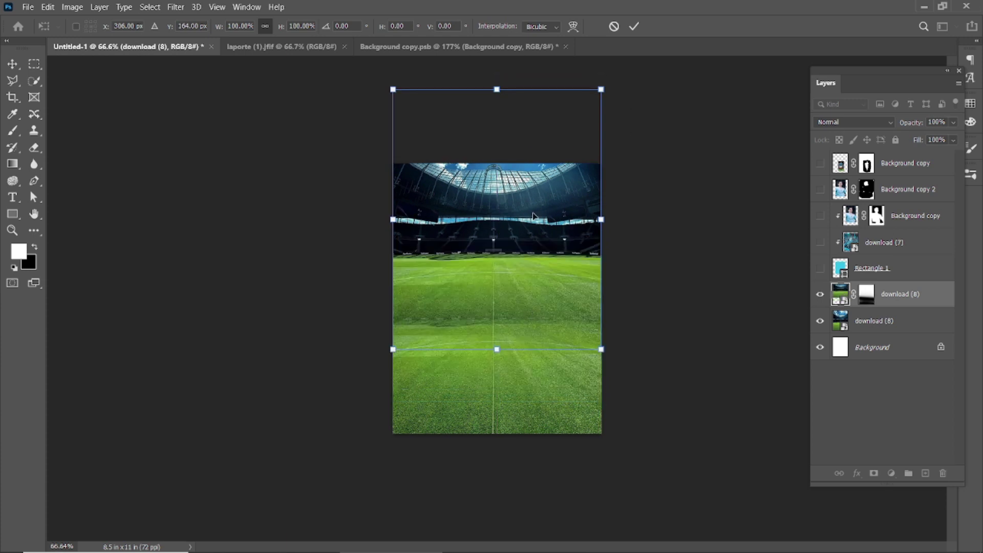
{"action": "left_click", "coordinate": [634, 26]}
Scale the lower grass image larger, move it up, and commit the transform
{"action": "left_click", "coordinate": [549, 397]}
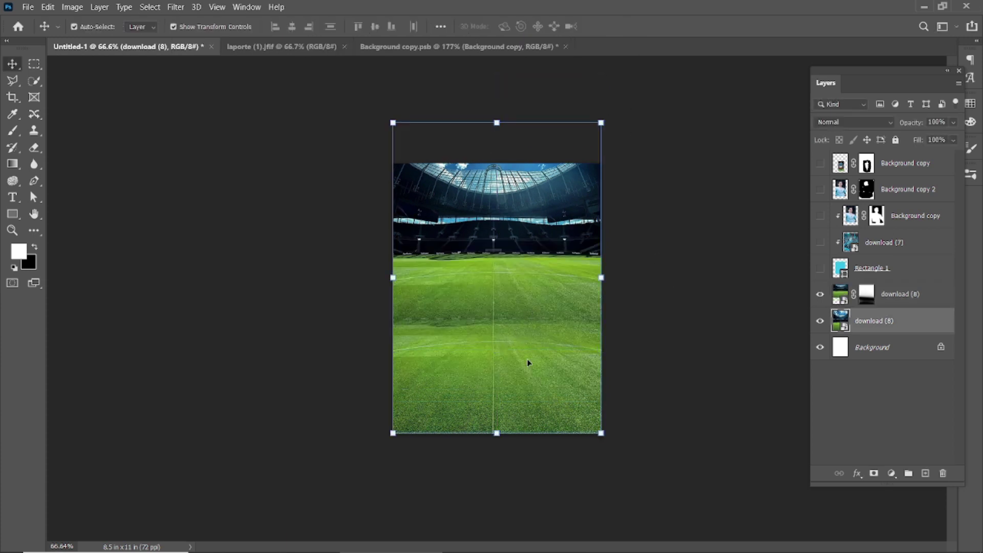
{"action": "scroll", "coordinate": [502, 439], "scroll_direction": "down", "scroll_amount": 2}
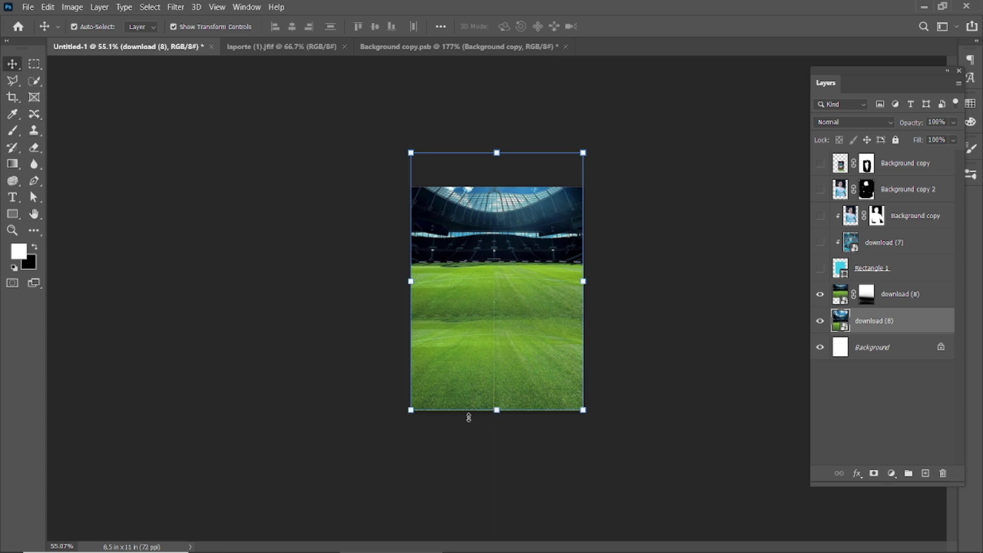
{"action": "left_click_drag", "start_coordinate": [399, 418], "coordinate": [355, 437]}
{"action": "left_click_drag", "start_coordinate": [495, 385], "coordinate": [498, 353]}
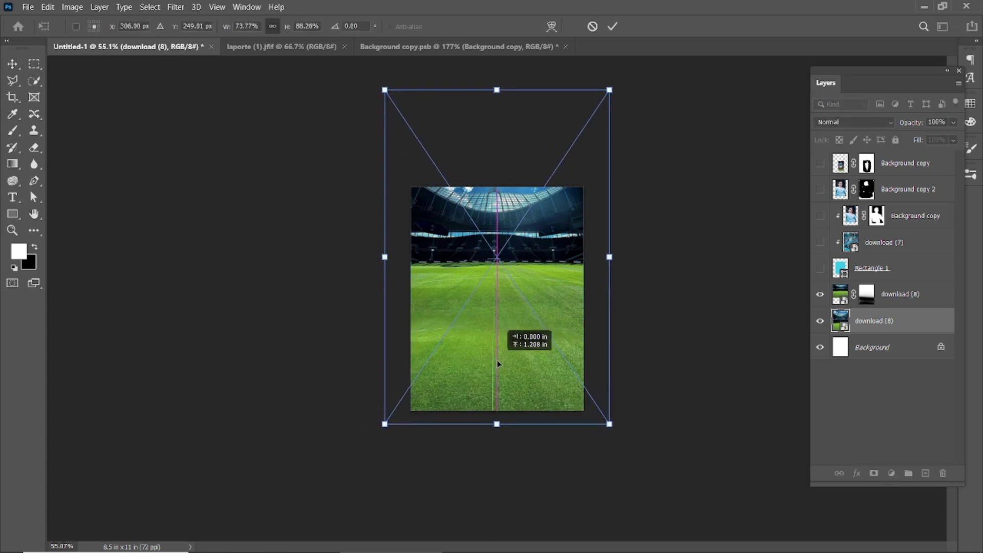
{"action": "left_click", "coordinate": [613, 26]}
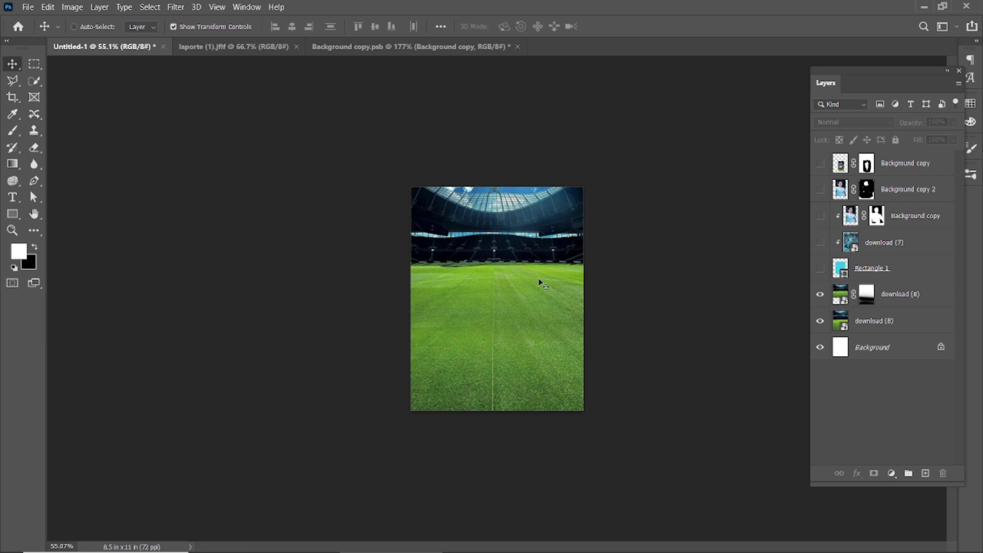
Shift the stadium and grass background slightly lower on the page
{"action": "scroll", "coordinate": [539, 281], "scroll_direction": "up", "scroll_amount": 4}
{"action": "scroll", "coordinate": [539, 318], "scroll_direction": "down", "scroll_amount": 2}
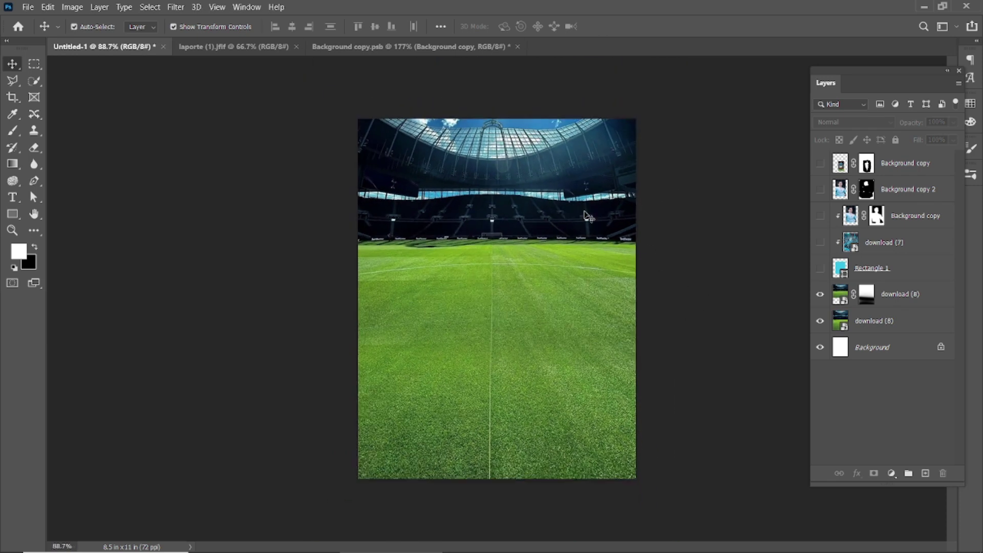
{"action": "left_click_drag", "start_coordinate": [588, 217], "coordinate": [564, 215]}
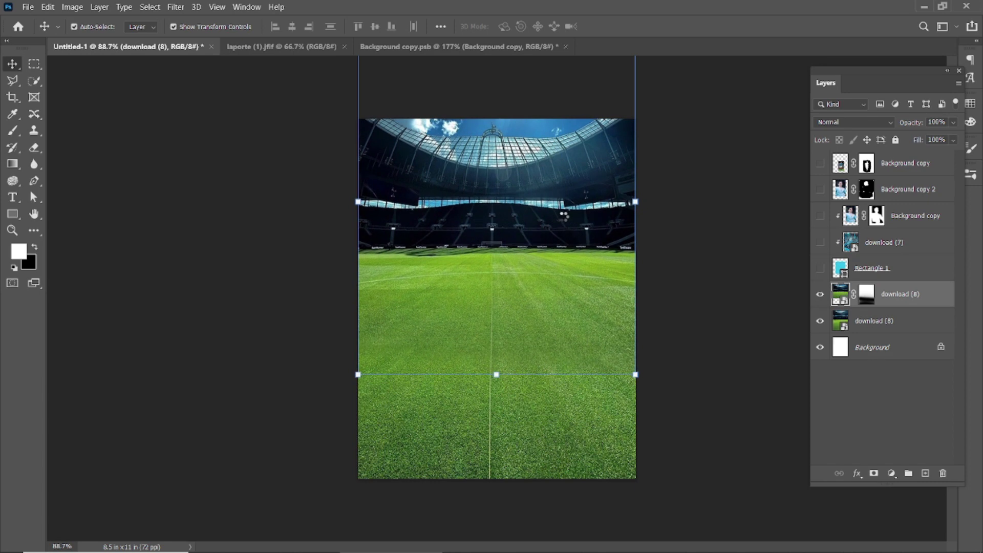
{"action": "left_click_drag", "start_coordinate": [564, 215], "coordinate": [563, 227]}
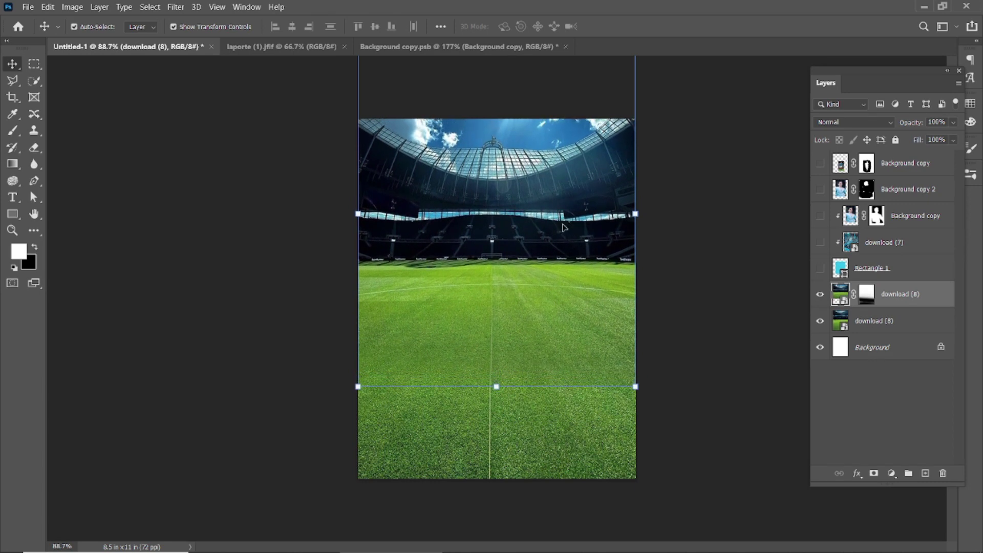
Show the player layers again, briefly hiding and restoring the big face and jersey images
{"action": "left_click", "coordinate": [215, 127]}
{"action": "left_click_drag", "start_coordinate": [820, 163], "coordinate": [820, 268]}
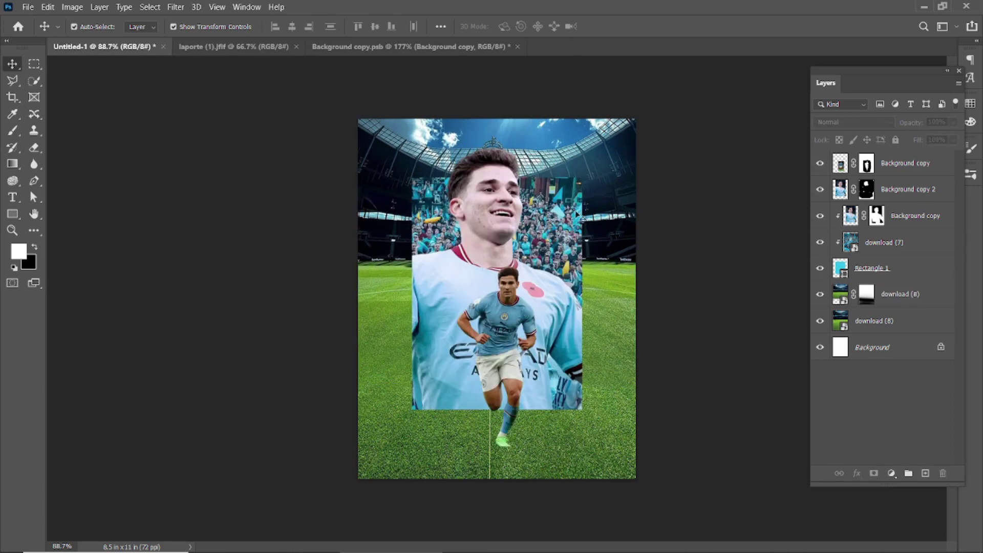
{"action": "left_click_drag", "start_coordinate": [821, 217], "coordinate": [829, 192]}
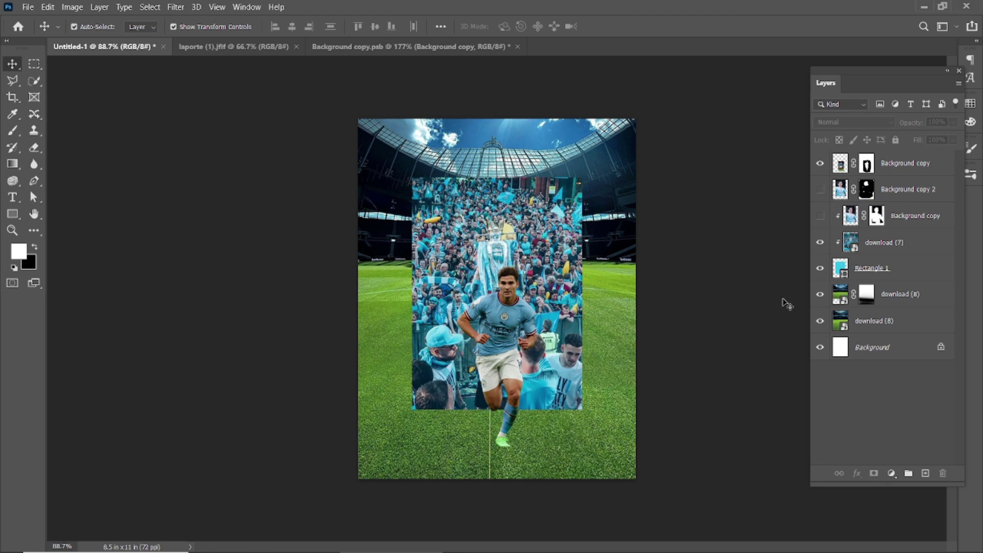
{"action": "left_click", "coordinate": [820, 191]}
{"action": "left_click", "coordinate": [820, 216]}
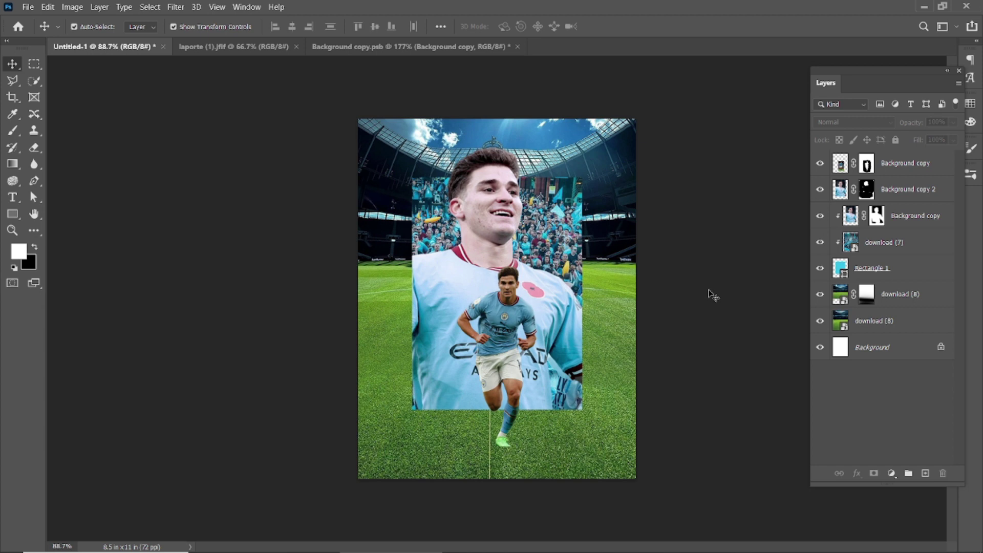
Resize the small running player to about 88% and commit
{"action": "left_click", "coordinate": [520, 312]}
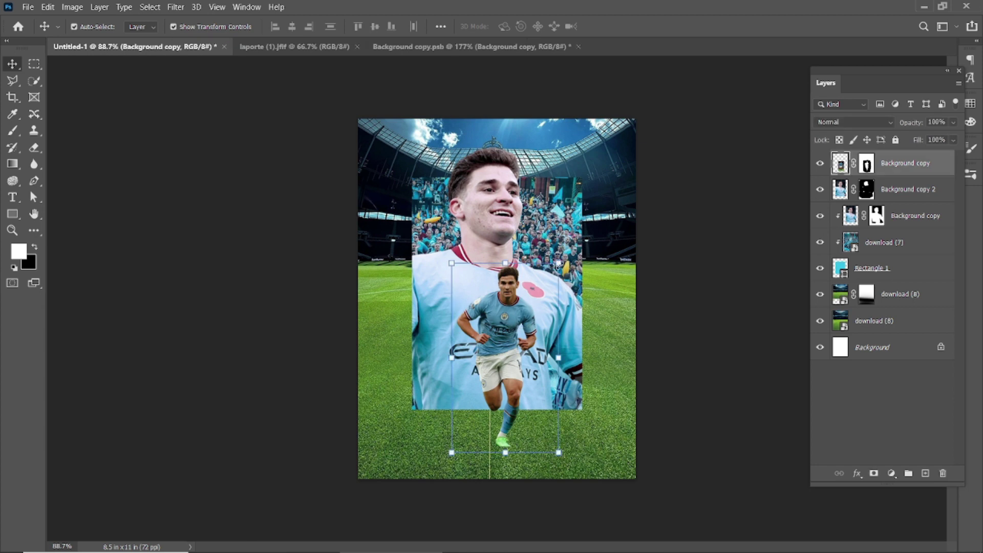
{"action": "key", "text": "ctrl+t"}
{"action": "scroll", "coordinate": [558, 263], "scroll_direction": "up", "scroll_amount": 2}
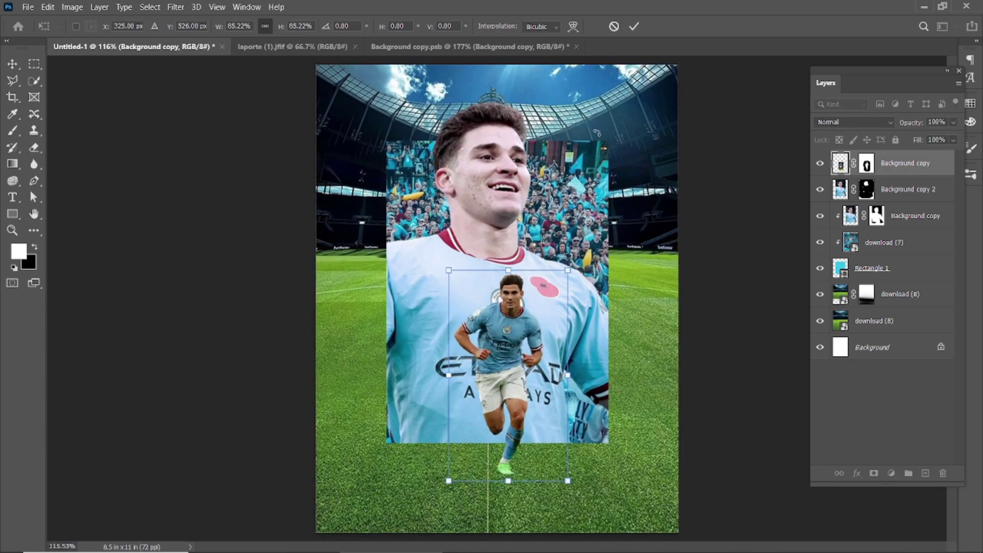
{"action": "left_click", "coordinate": [634, 26]}
{"action": "left_click", "coordinate": [764, 236]}
Add a new empty layer above the masked stadium and set white as the brush colour
{"action": "scroll", "coordinate": [711, 252], "scroll_direction": "down", "scroll_amount": 1}
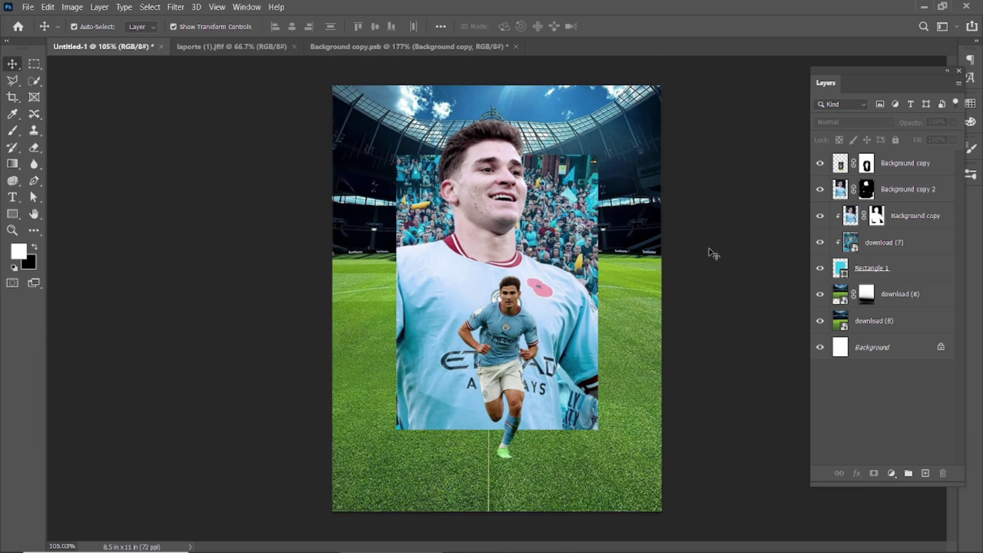
{"action": "scroll", "coordinate": [711, 252], "scroll_direction": "down", "scroll_amount": 1}
{"action": "left_click", "coordinate": [612, 156]}
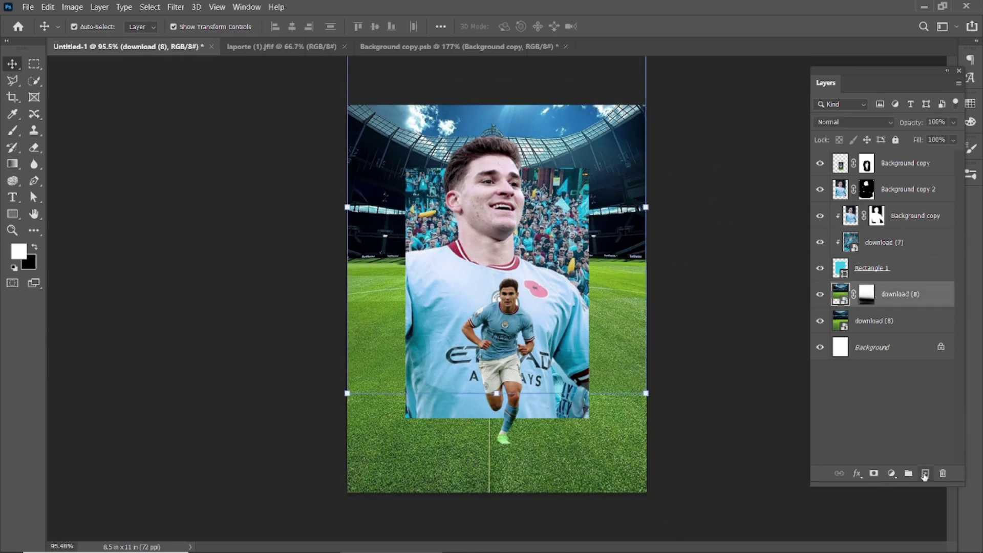
{"action": "left_click", "coordinate": [926, 474]}
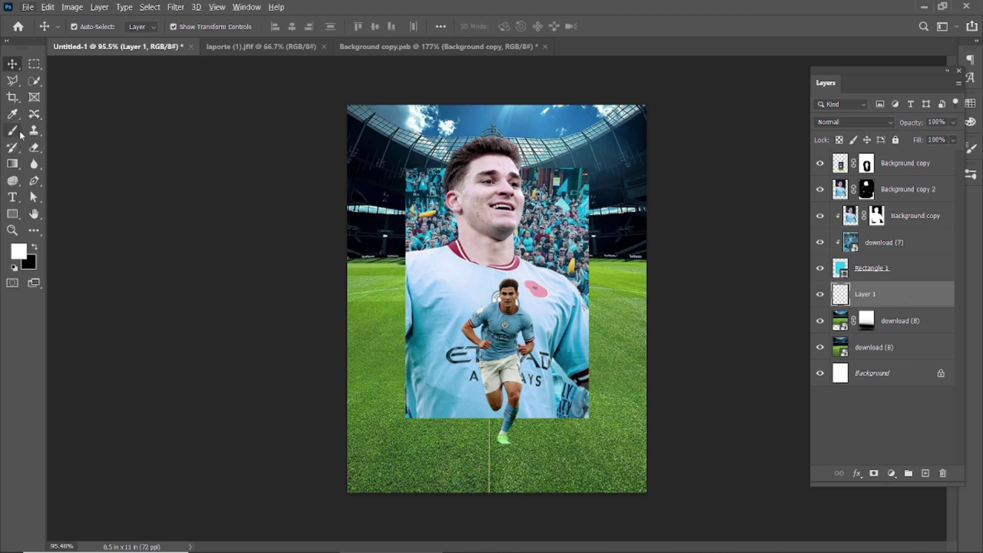
{"action": "left_click", "coordinate": [12, 130]}
{"action": "left_click", "coordinate": [21, 252]}
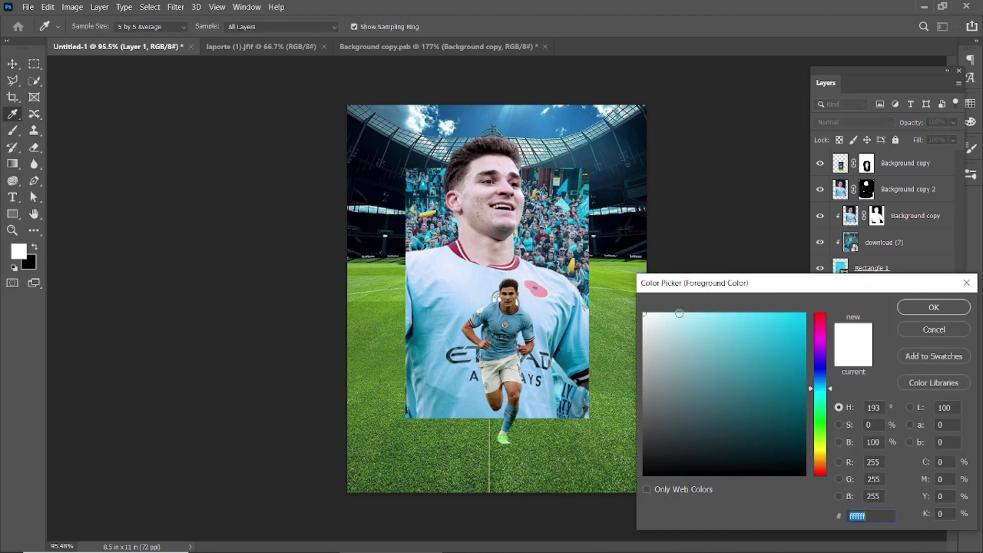
{"action": "left_click", "coordinate": [934, 307]}
Paint large soft white haze over both stadium sides, with Fill 73% and Opacity 92%
{"action": "key", "text": "bracketright"}
{"action": "key", "text": "bracketright"}
{"action": "key", "text": "bracketright"}
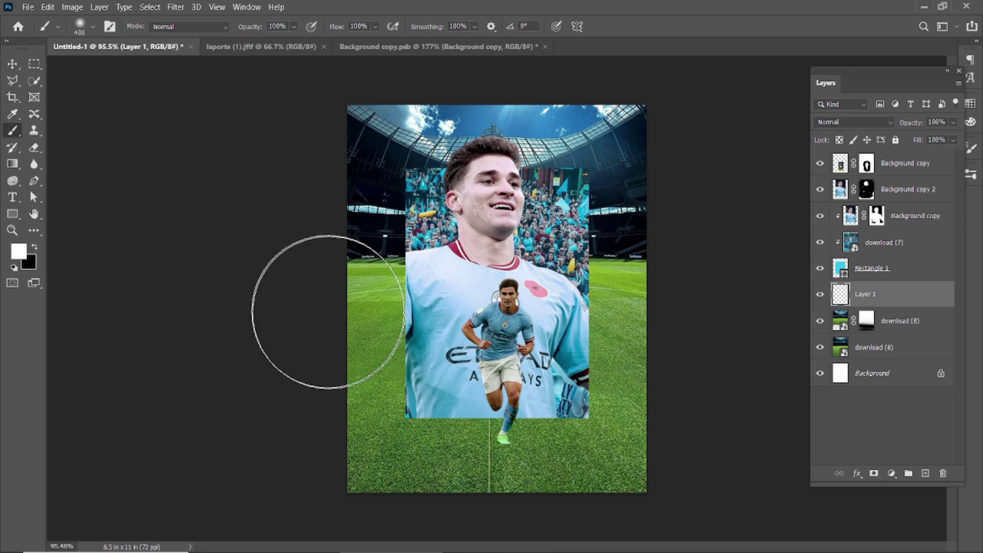
{"action": "left_click_drag", "start_coordinate": [329, 312], "coordinate": [753, 340]}
{"action": "key", "text": "bracketright"}
{"action": "left_click_drag", "start_coordinate": [707, 295], "coordinate": [698, 292]}
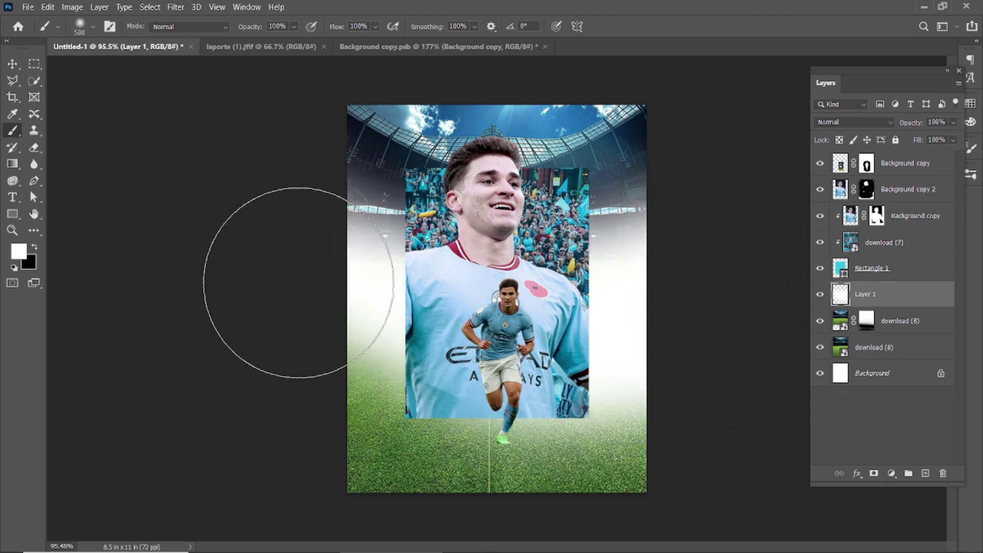
{"action": "left_click_drag", "start_coordinate": [918, 143], "coordinate": [906, 143]}
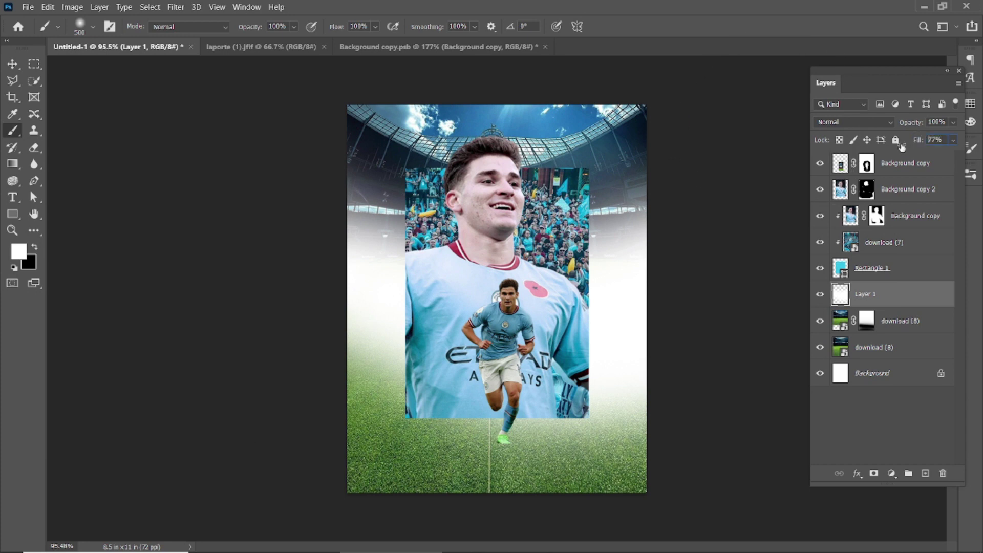
{"action": "left_click", "coordinate": [13, 64]}
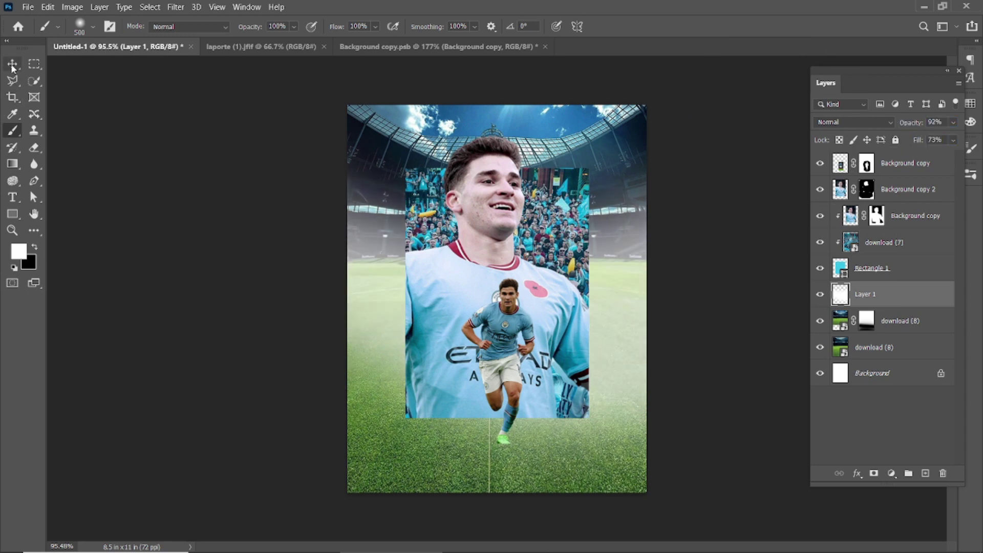
{"action": "left_click", "coordinate": [314, 197]}
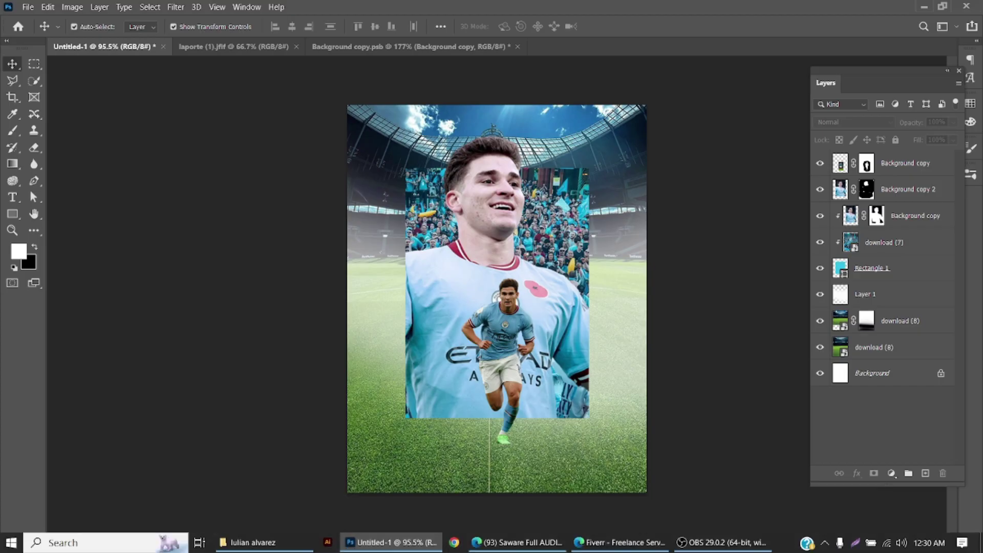
Place the pngwing dust particle image, flipped and positioned on the left side
{"action": "left_click", "coordinate": [261, 543]}
{"action": "left_click_drag", "start_coordinate": [553, 103], "coordinate": [409, 324]}
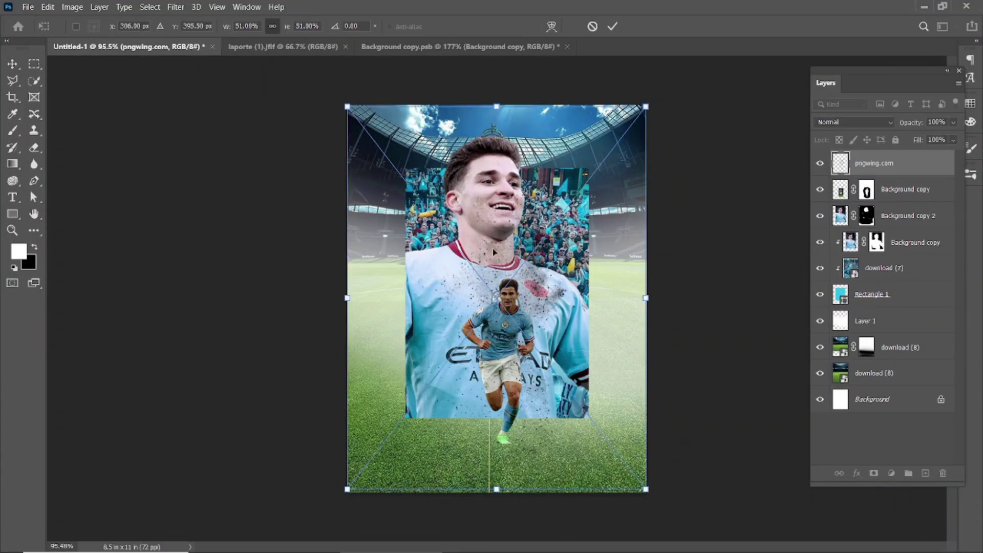
{"action": "left_click_drag", "start_coordinate": [493, 248], "coordinate": [388, 251]}
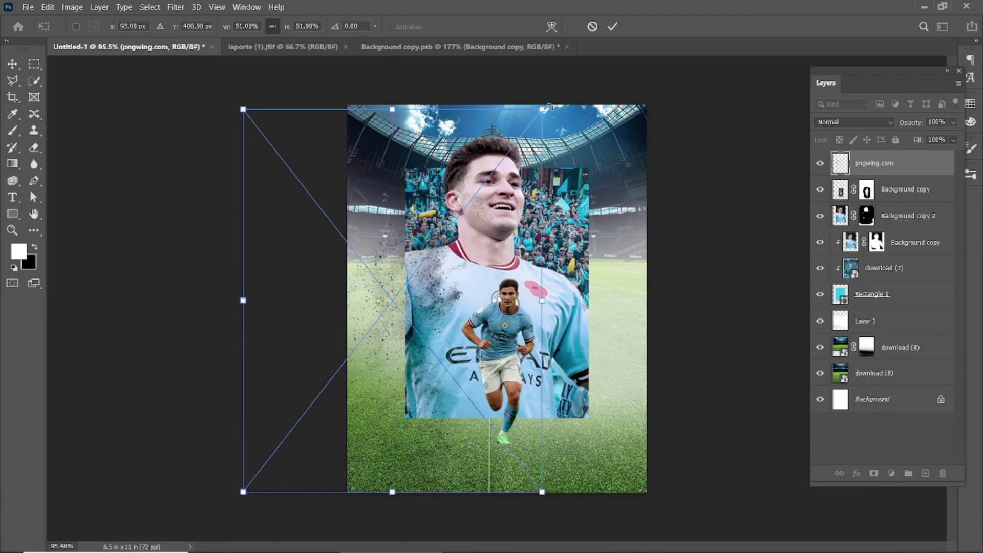
{"action": "left_click_drag", "start_coordinate": [549, 106], "coordinate": [294, 450]}
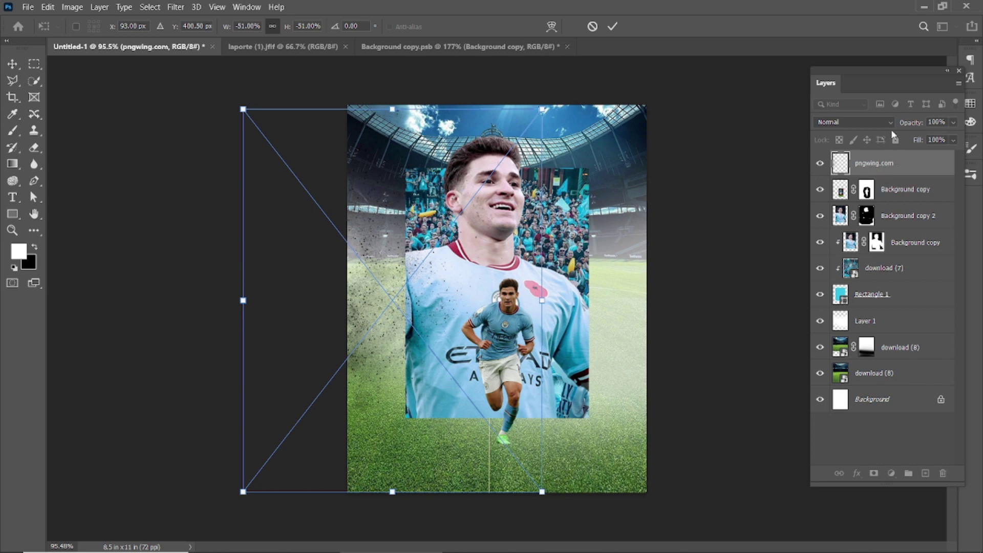
{"action": "left_click", "coordinate": [612, 27]}
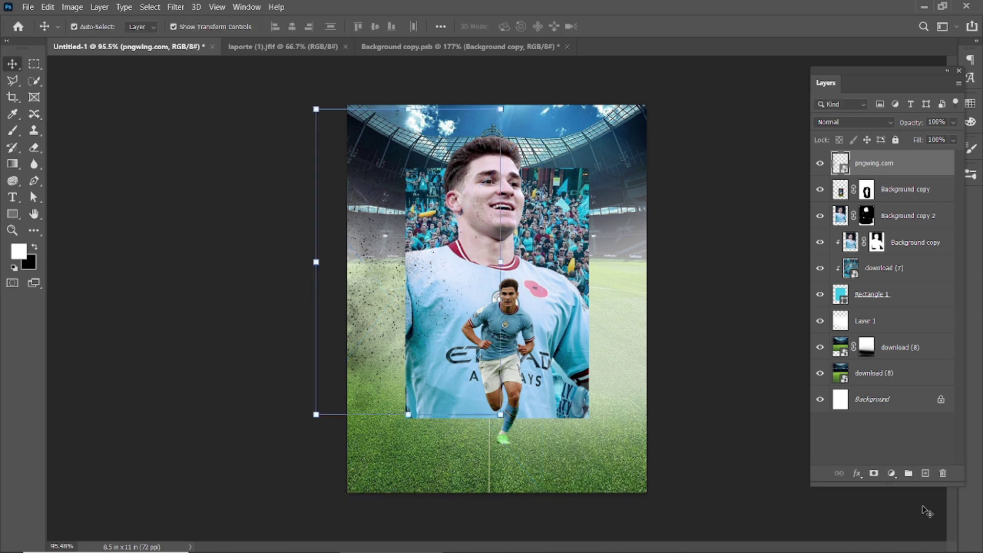
Turn the dust particles white by merging a white-filled layer into them
{"action": "left_click", "coordinate": [926, 473]}
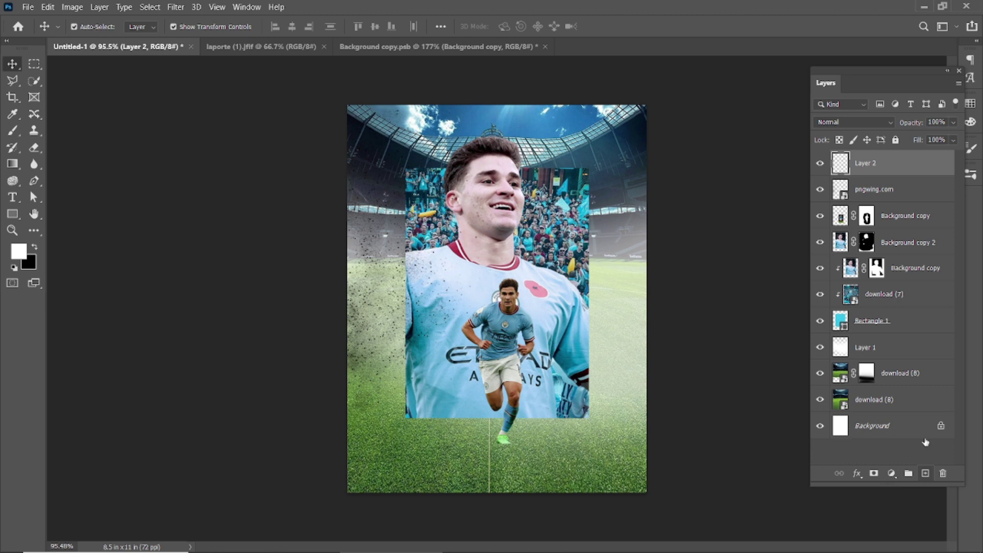
{"action": "left_click", "coordinate": [884, 176], "text": "alt"}
{"action": "key", "text": "alt+BackSpace"}
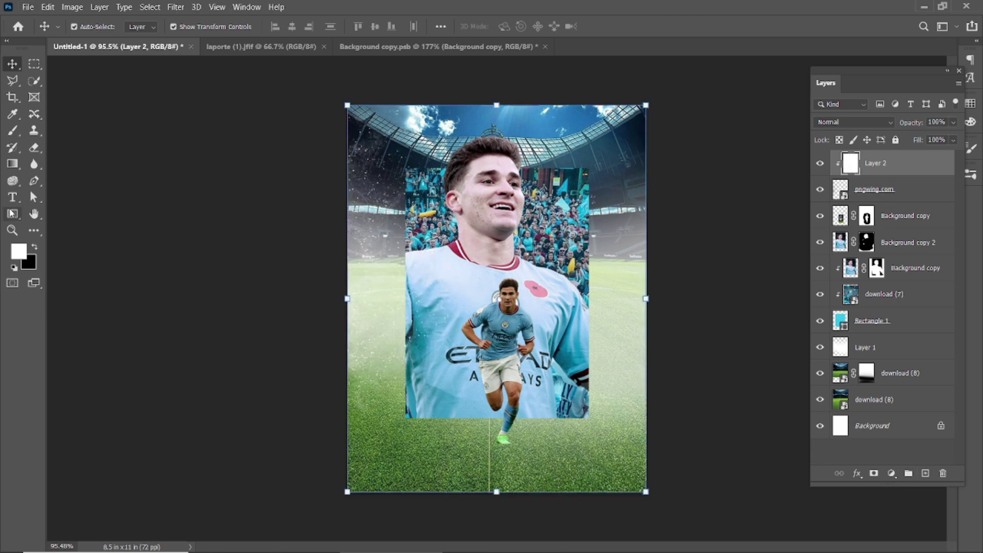
{"action": "key", "text": "ctrl+e"}
{"action": "key", "text": "ctrl+t"}
{"action": "mouse_move", "coordinate": [404, 250]}
{"action": "left_mouse_down"}
{"action": "mouse_move", "coordinate": [414, 271]}
{"action": "mouse_move", "coordinate": [392, 248]}
{"action": "left_mouse_up"}
Move the dust layer below Rectangle 1, rename it Dust, and nudge it up-right
{"action": "left_click_drag", "start_coordinate": [874, 165], "coordinate": [867, 307]}
{"action": "left_click", "coordinate": [871, 321]}
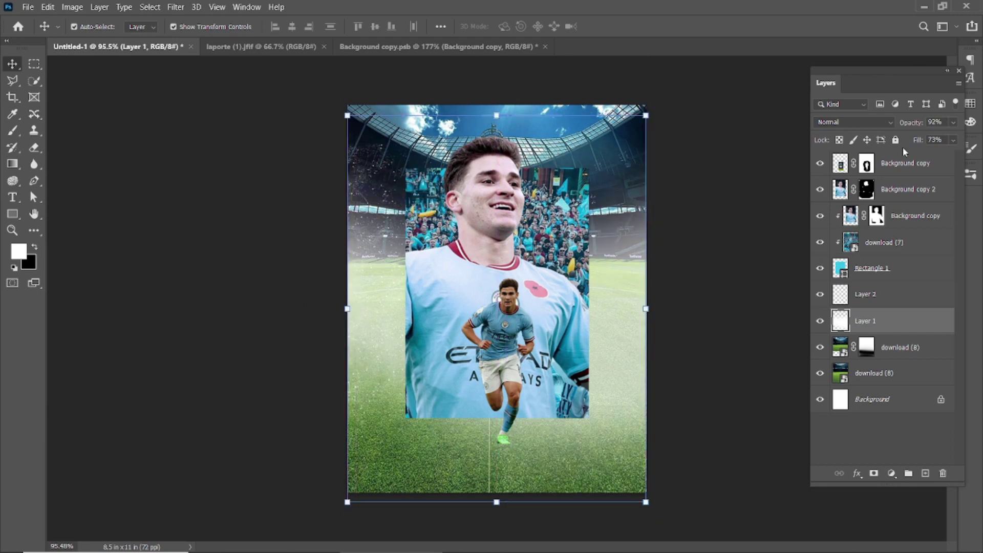
{"action": "left_click", "coordinate": [874, 297]}
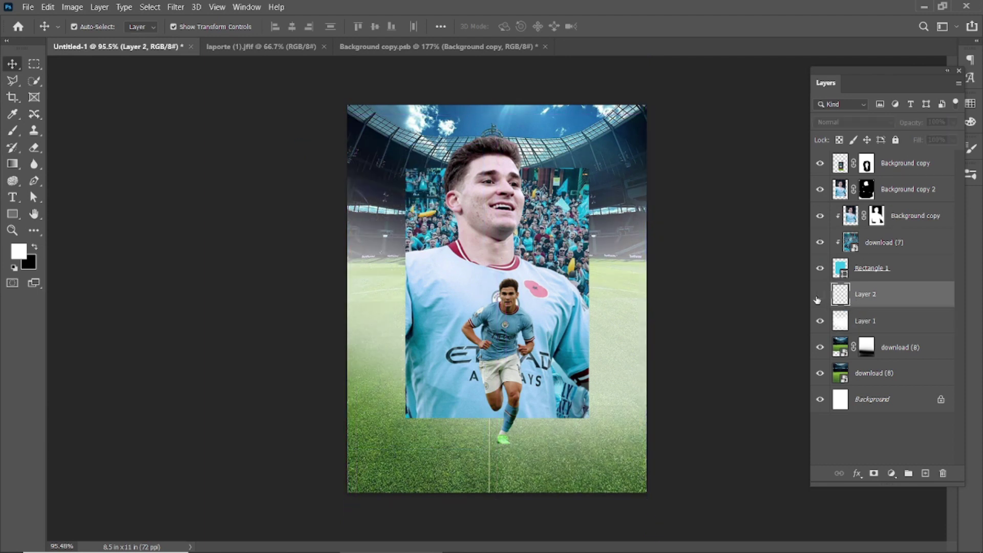
{"action": "double_click", "coordinate": [868, 294]}
{"action": "type", "text": "Dust"}
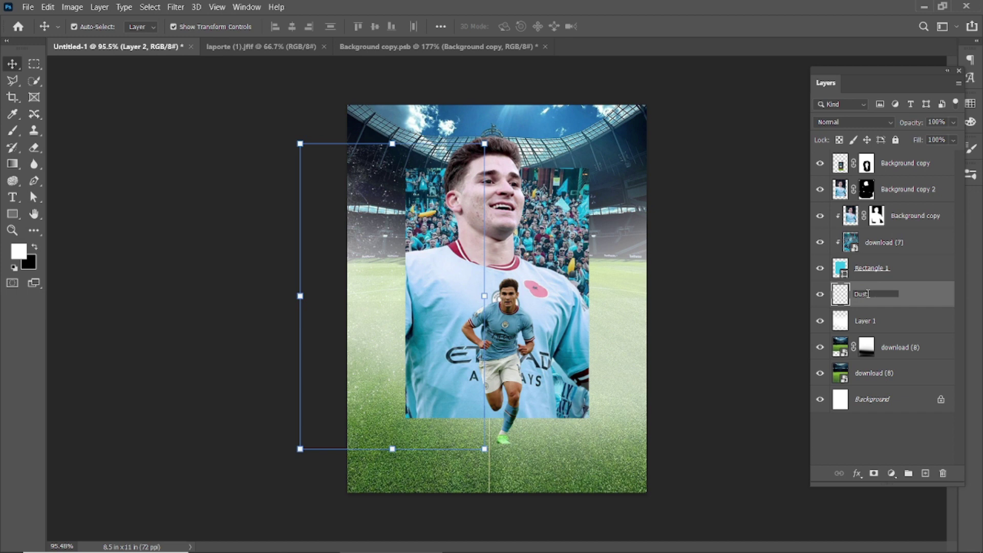
{"action": "key", "text": "Return"}
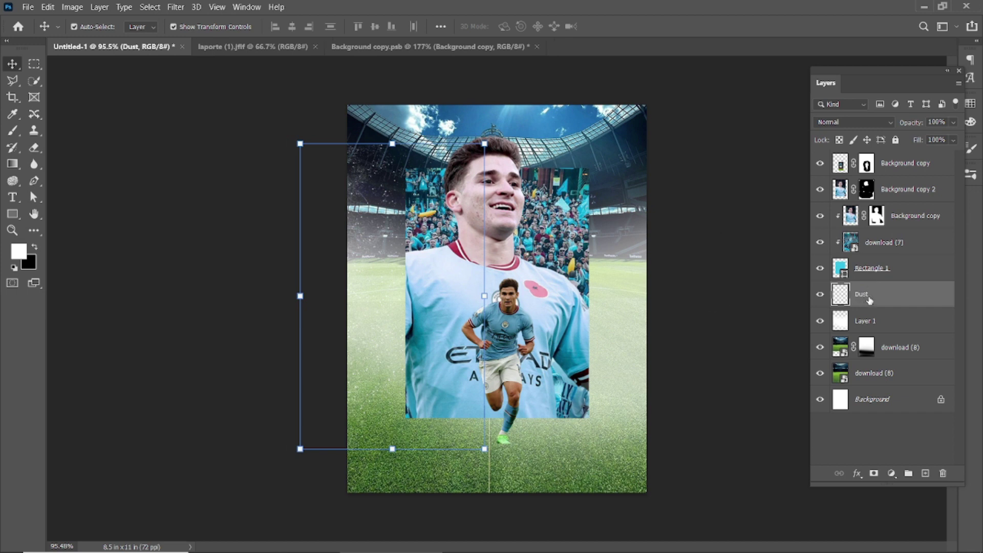
{"action": "key", "text": "ctrl+t"}
{"action": "left_click_drag", "start_coordinate": [383, 268], "coordinate": [395, 238]}
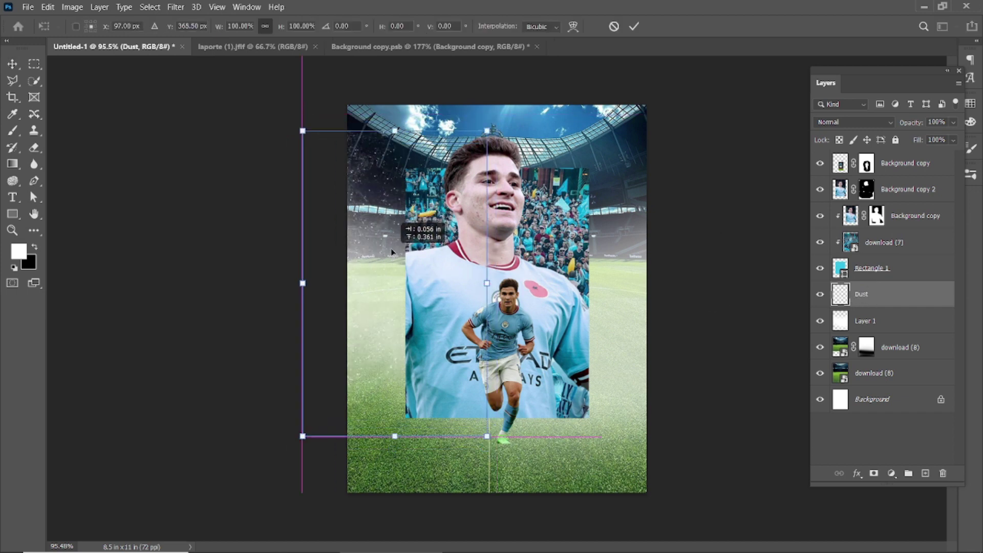
{"action": "left_click", "coordinate": [634, 26]}
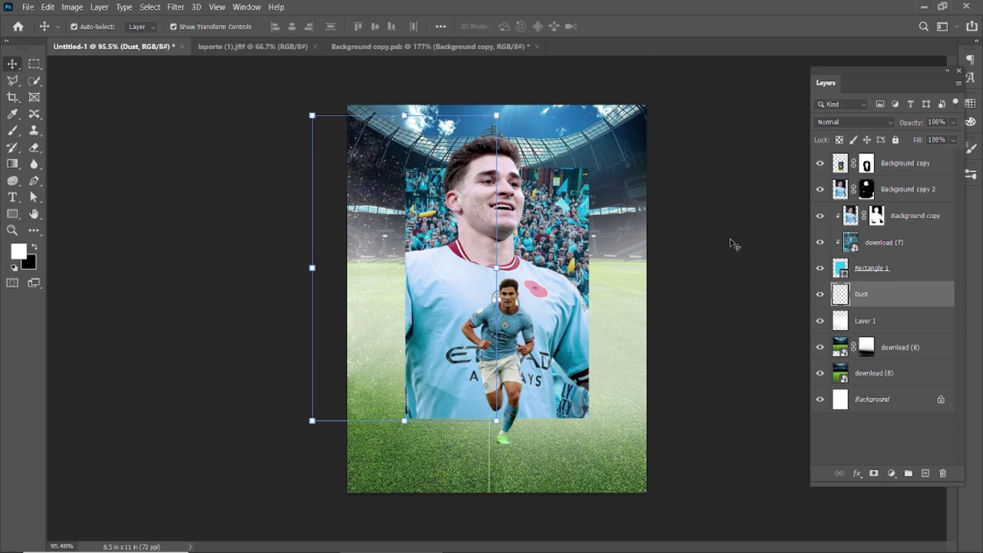
{"action": "left_click", "coordinate": [620, 146]}
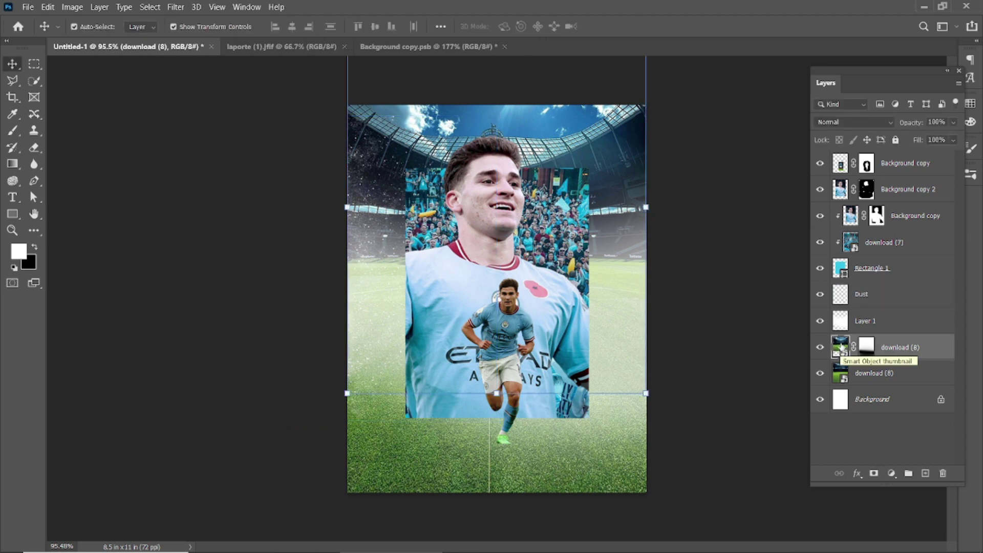
Duplicate both stadium layers into a group named Backup
{"action": "left_click", "coordinate": [883, 376], "text": "ctrl"}
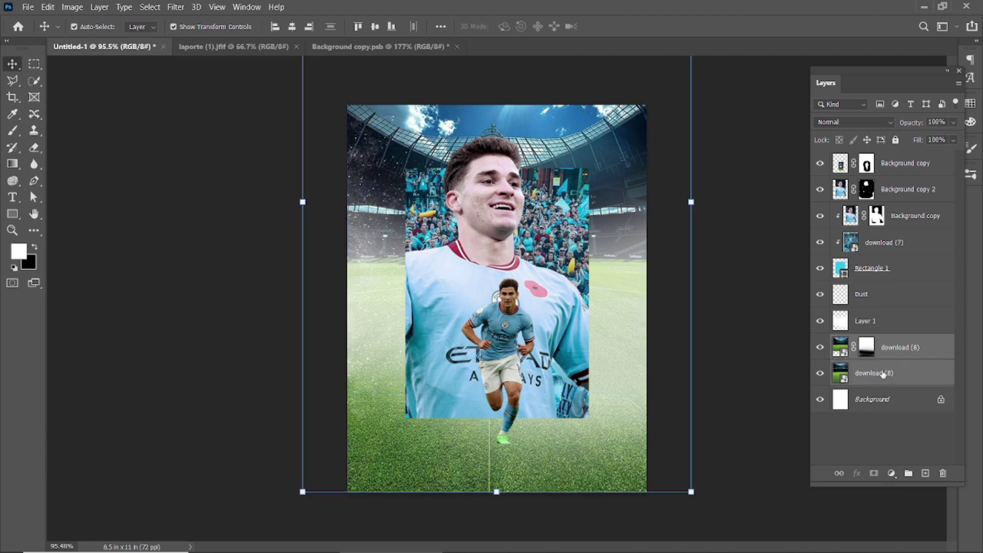
{"action": "left_click_drag", "start_coordinate": [894, 360], "coordinate": [925, 473]}
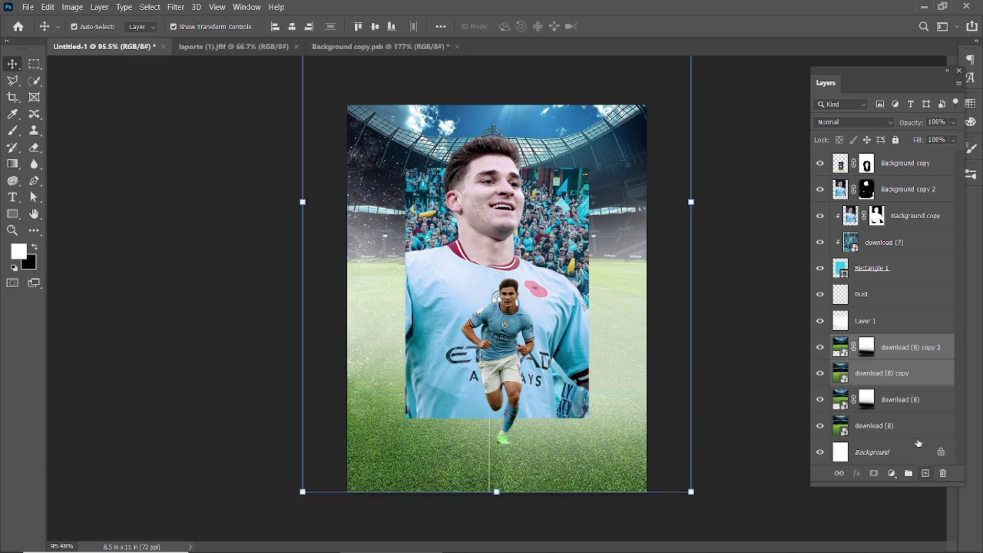
{"action": "key", "text": "ctrl+g"}
{"action": "double_click", "coordinate": [866, 342]}
{"action": "type", "text": "Backup"}
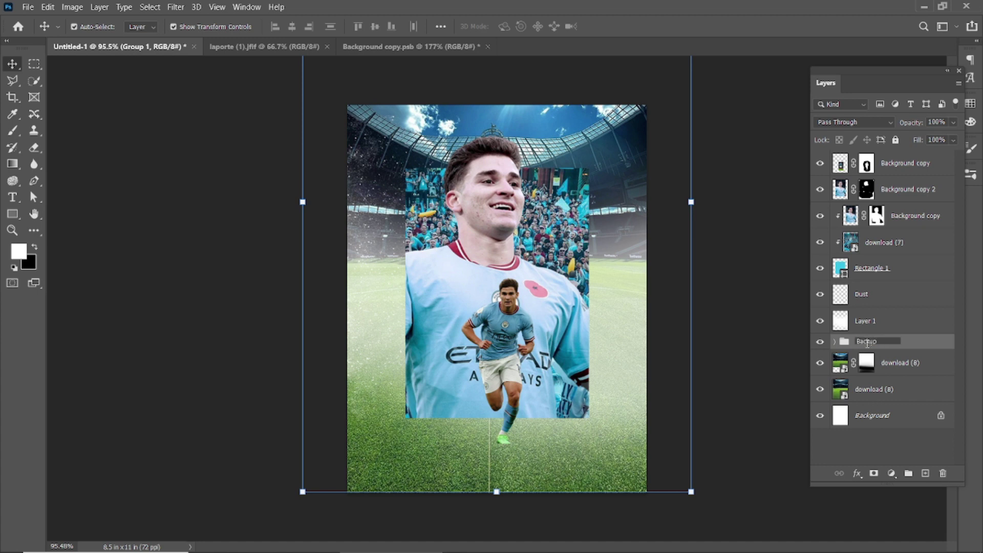
{"action": "key", "text": "Return"}
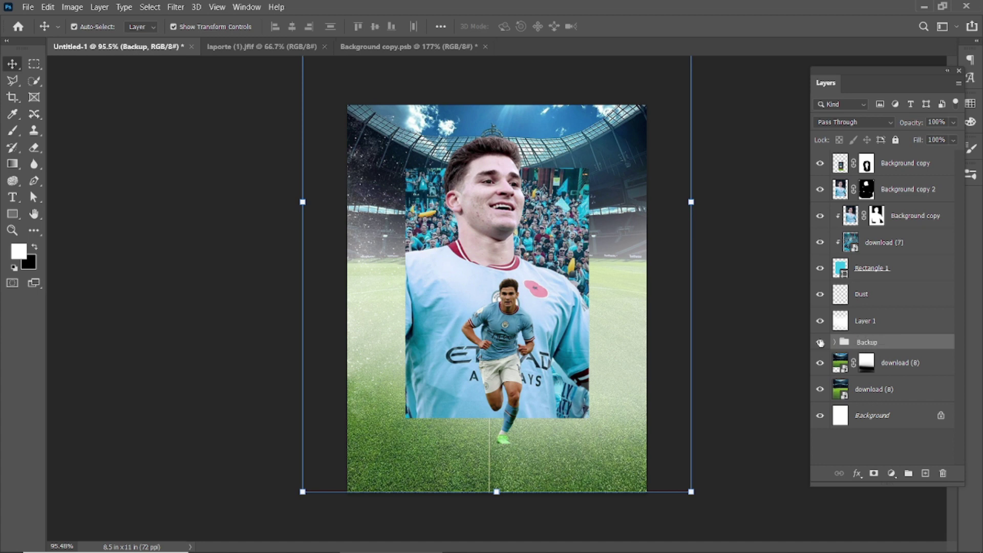
Merge the two download (8) layers into one and open the Camera Raw Filter
{"action": "left_click", "coordinate": [888, 364]}
{"action": "left_click", "coordinate": [889, 390], "text": "shift"}
{"action": "right_click", "coordinate": [898, 392]}
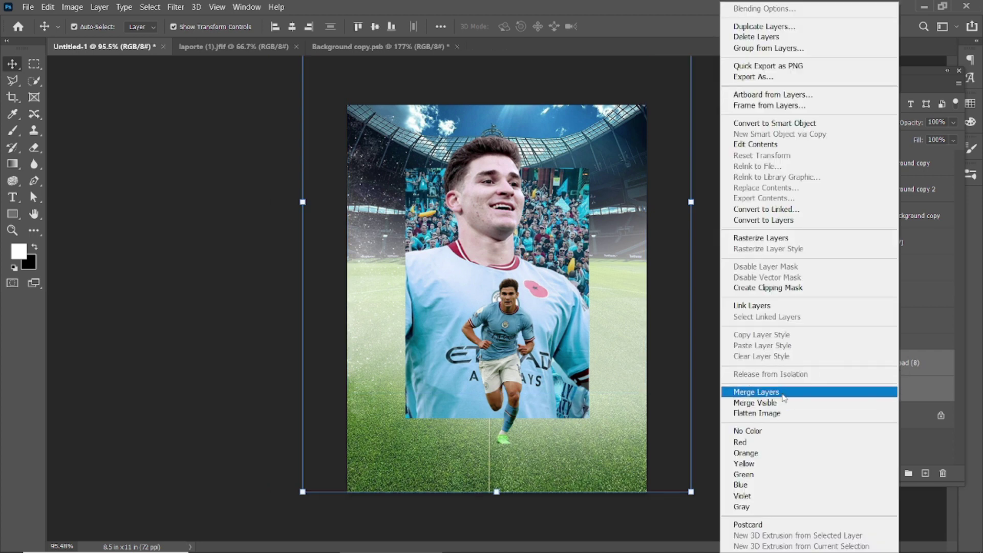
{"action": "left_click", "coordinate": [783, 394]}
{"action": "left_click", "coordinate": [175, 7]}
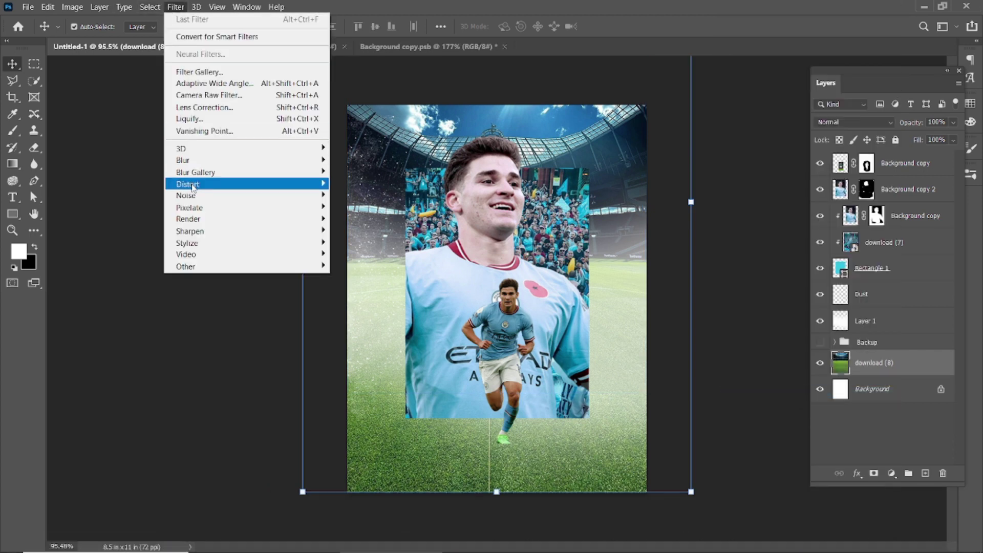
{"action": "left_click", "coordinate": [194, 98]}
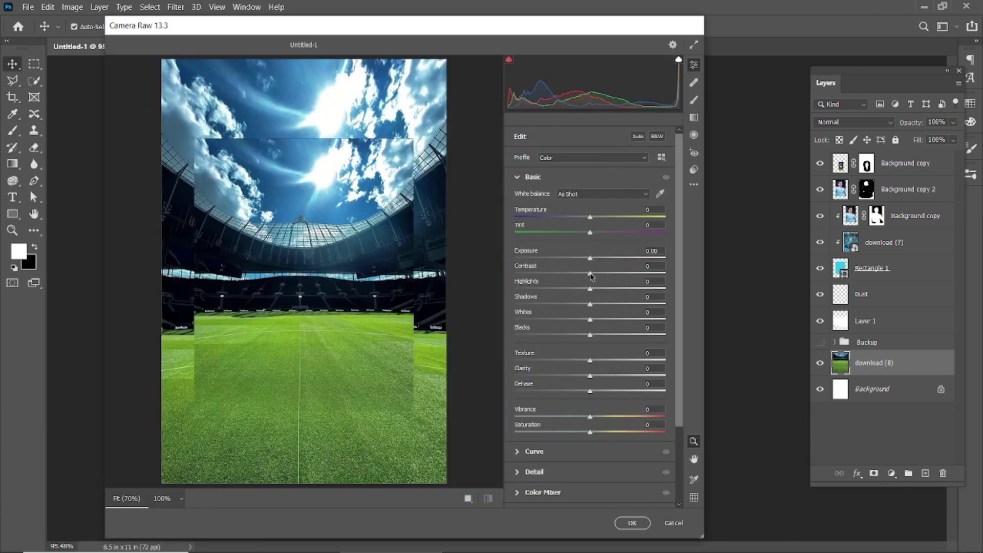
In Camera Raw, lower contrast, lift shadows, boost blue saturation, and apply
{"action": "mouse_move", "coordinate": [591, 272]}
{"action": "left_mouse_down"}
{"action": "mouse_move", "coordinate": [563, 274]}
{"action": "mouse_move", "coordinate": [635, 260]}
{"action": "mouse_move", "coordinate": [530, 289]}
{"action": "left_mouse_up"}
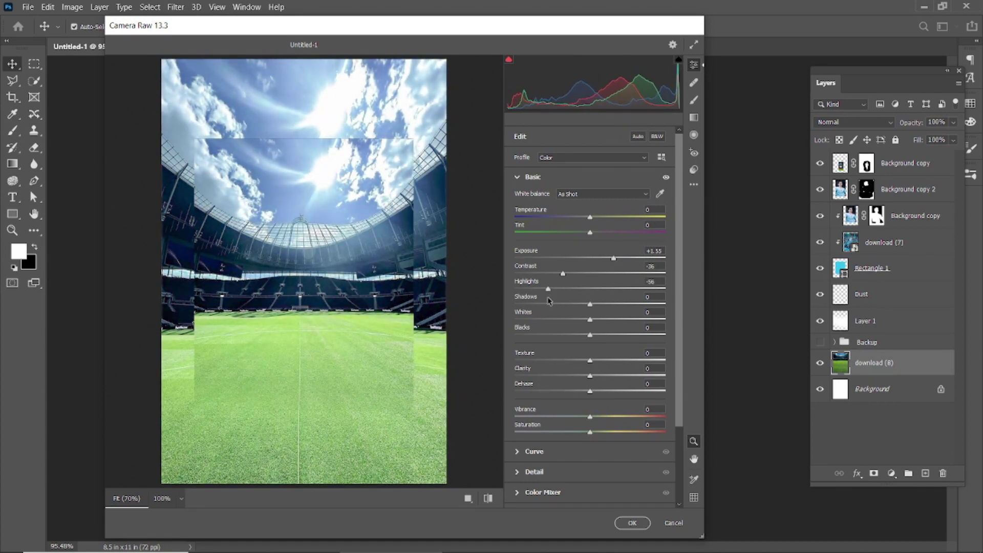
{"action": "mouse_move", "coordinate": [615, 306]}
{"action": "left_mouse_down"}
{"action": "mouse_move", "coordinate": [629, 310]}
{"action": "mouse_move", "coordinate": [606, 320]}
{"action": "mouse_move", "coordinate": [630, 319]}
{"action": "left_mouse_up"}
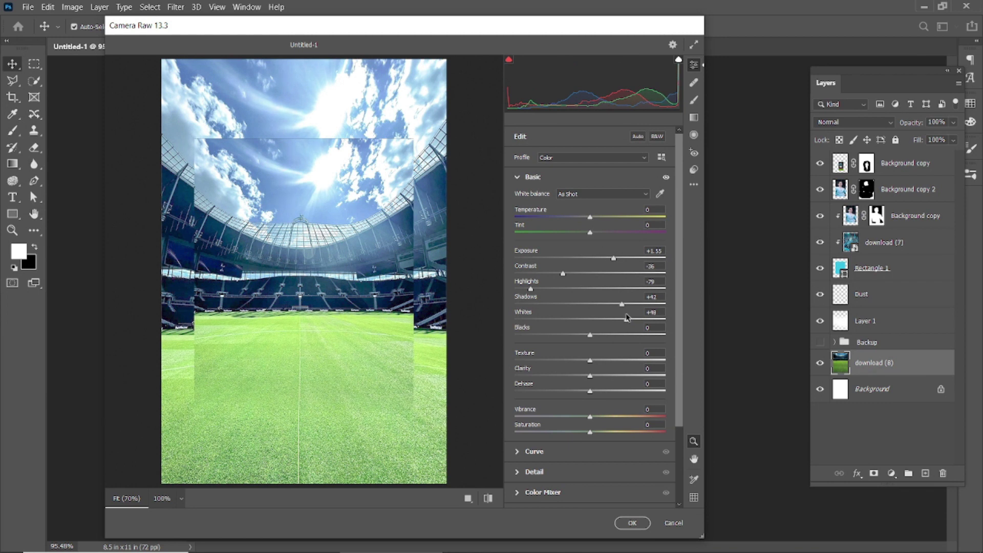
{"action": "left_click", "coordinate": [518, 178]}
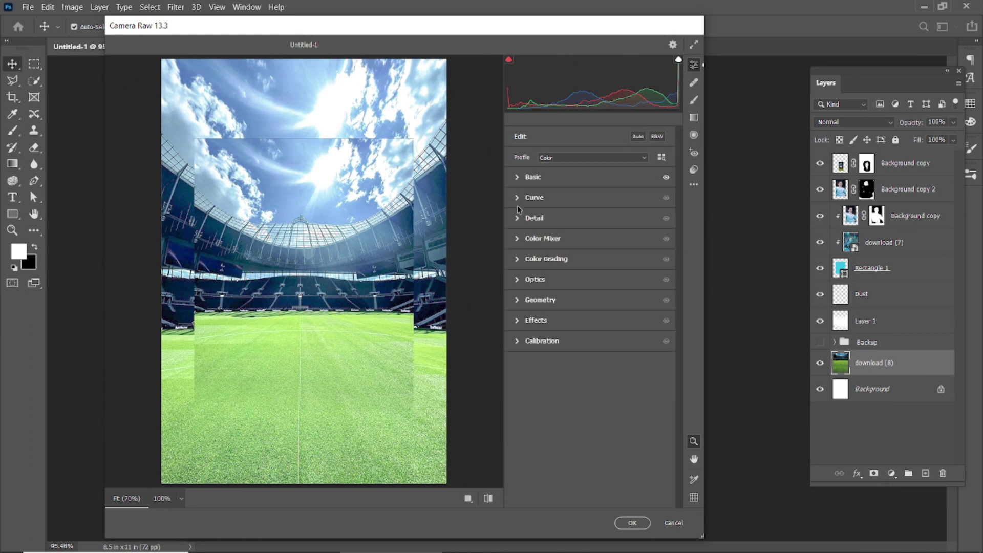
{"action": "left_click", "coordinate": [516, 239]}
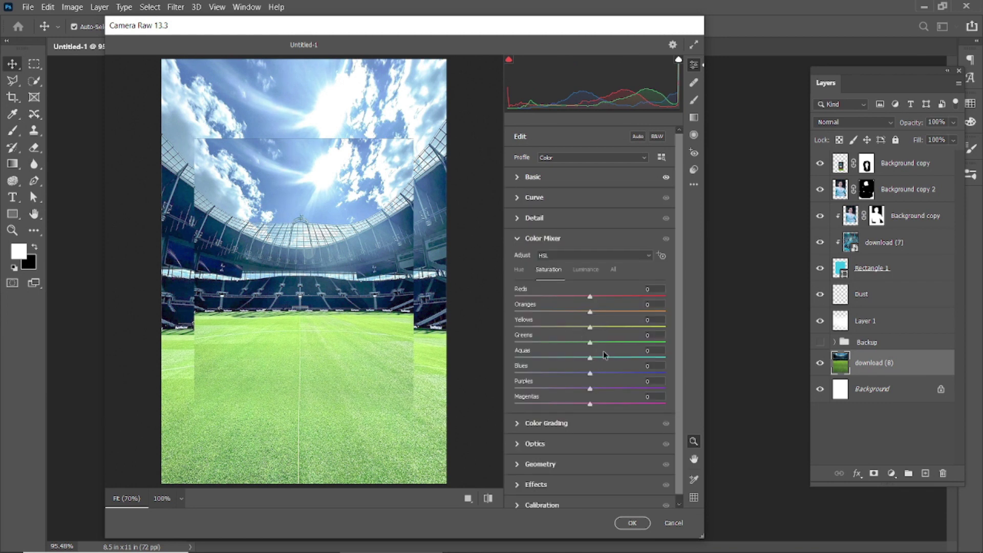
{"action": "left_click_drag", "start_coordinate": [591, 376], "coordinate": [621, 377]}
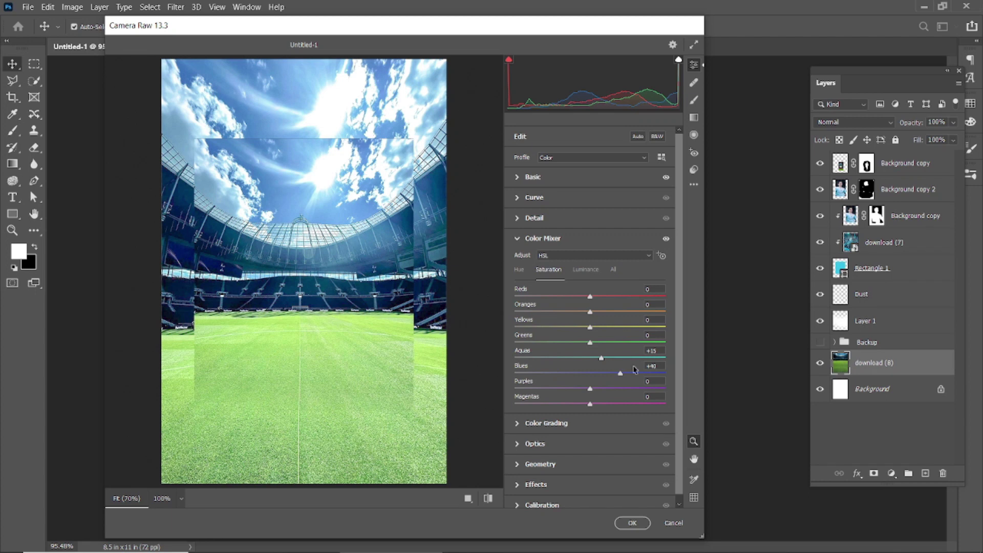
{"action": "mouse_move", "coordinate": [640, 376]}
{"action": "left_mouse_down"}
{"action": "mouse_move", "coordinate": [579, 379]}
{"action": "mouse_move", "coordinate": [621, 382]}
{"action": "left_mouse_up"}
{"action": "left_click", "coordinate": [519, 270]}
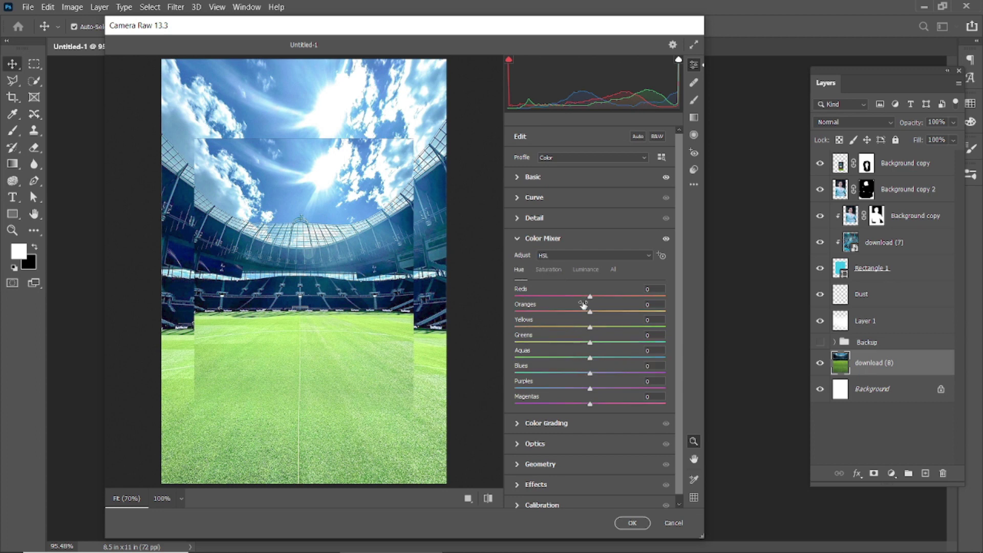
{"action": "left_click", "coordinate": [585, 270]}
{"action": "left_click", "coordinate": [468, 499]}
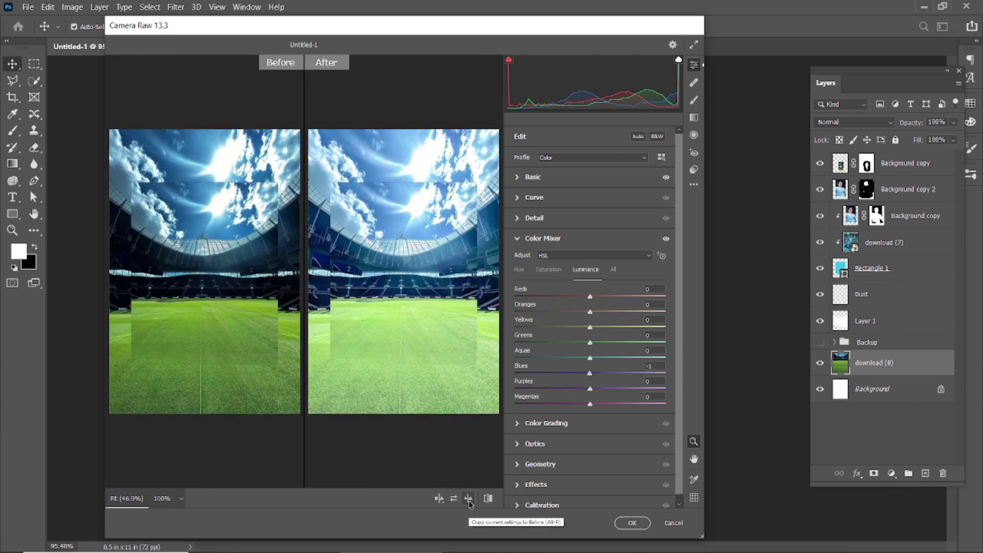
{"action": "left_click", "coordinate": [632, 523]}
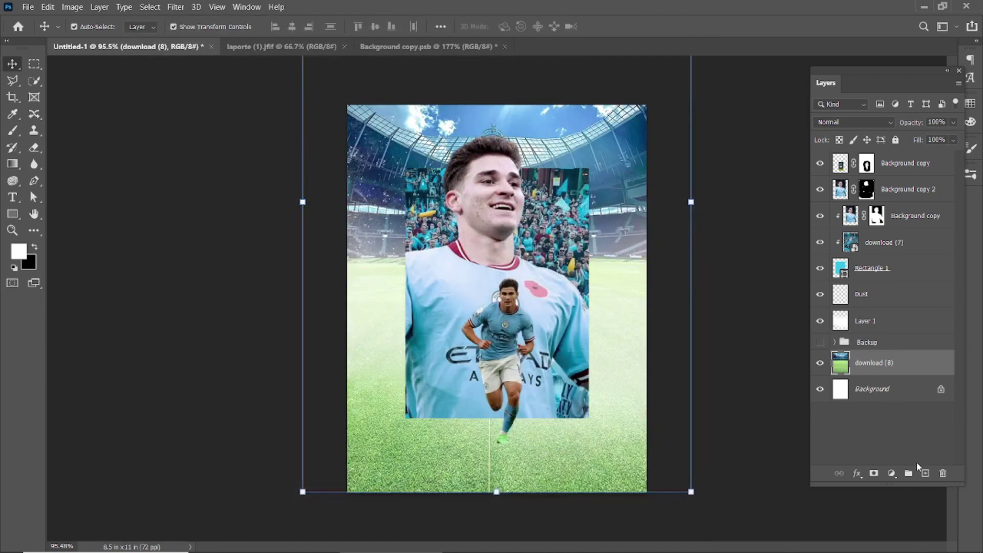
Add a new layer and sample a bright cyan from the image as foreground colour
{"action": "left_click", "coordinate": [925, 473]}
{"action": "left_click", "coordinate": [24, 255]}
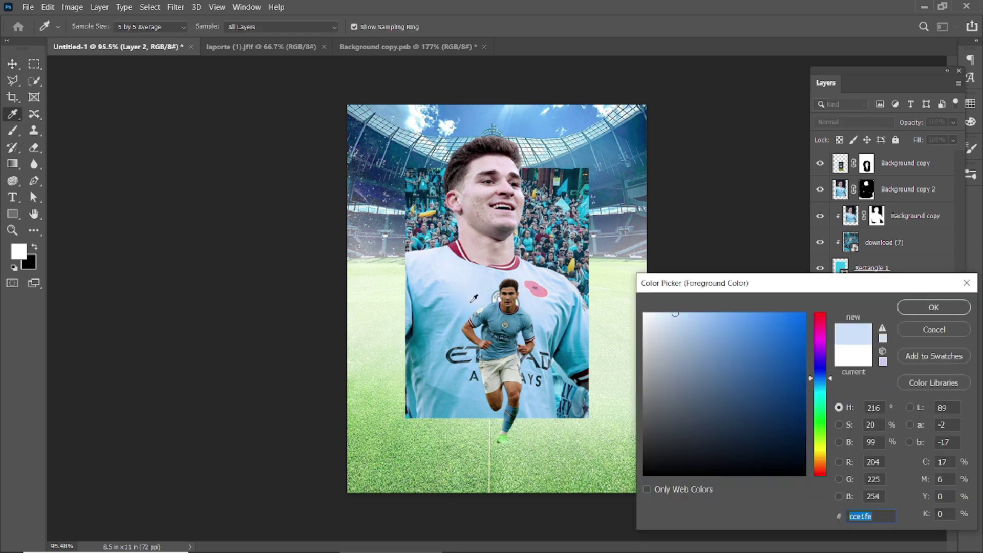
{"action": "left_click", "coordinate": [488, 311]}
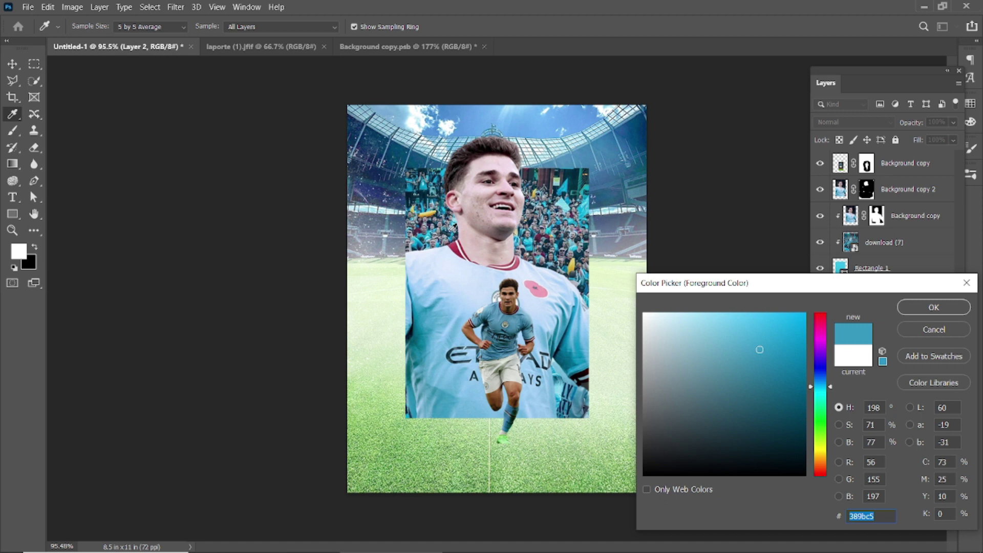
{"action": "left_click", "coordinate": [421, 237]}
{"action": "left_click", "coordinate": [917, 301]}
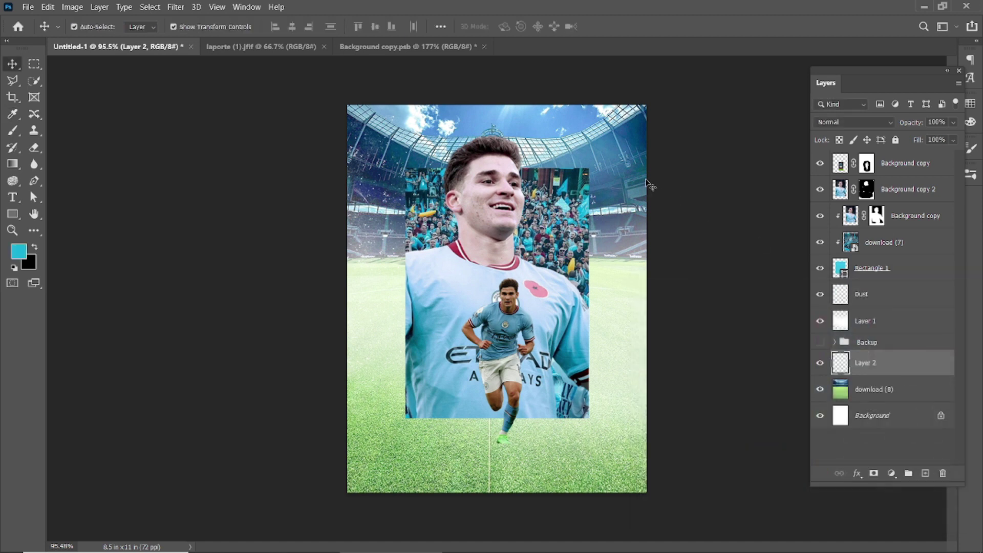
Paint soft cyan haze along the left and right edges at 33 flow on another new layer
{"action": "left_click", "coordinate": [12, 131]}
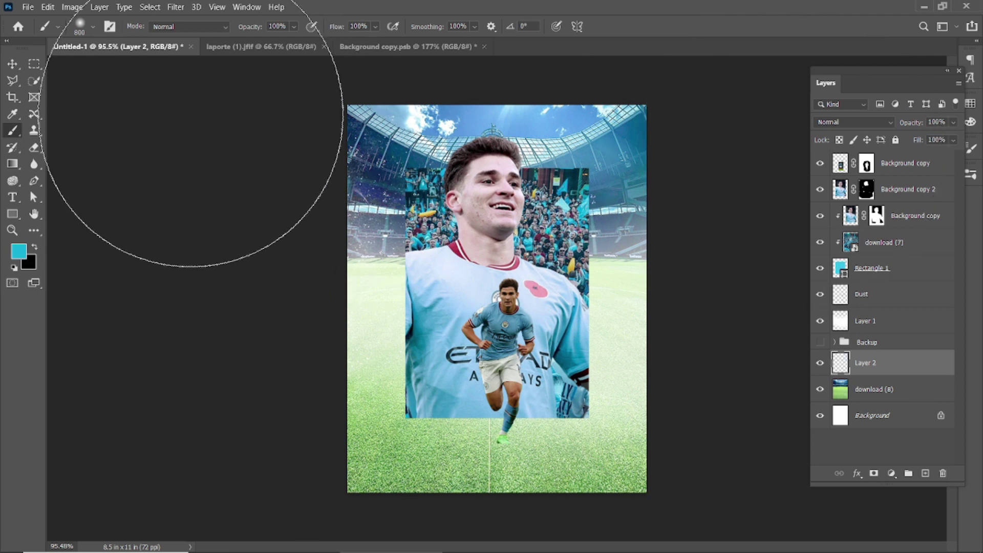
{"action": "left_click", "coordinate": [926, 474]}
{"action": "key", "text": "bracketleft"}
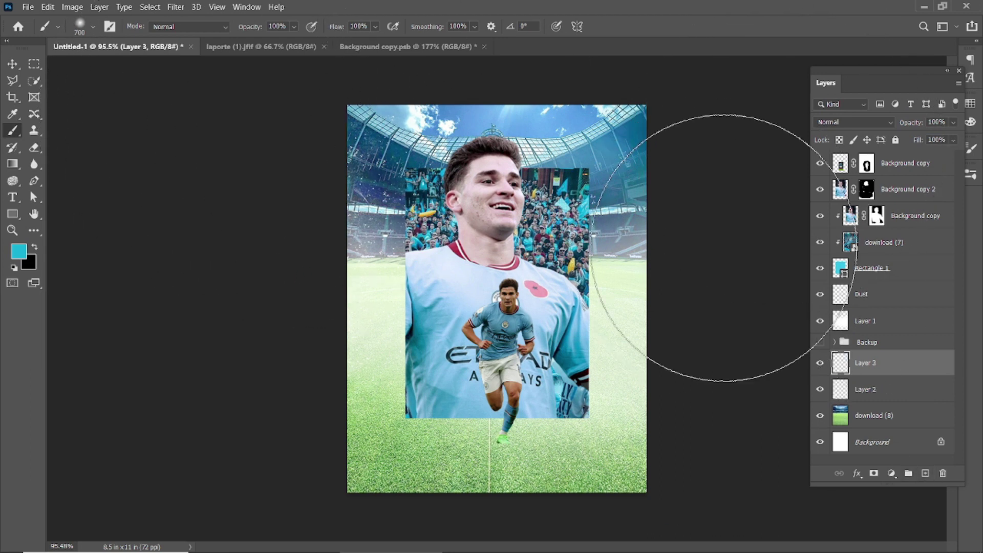
{"action": "type", "text": "33"}
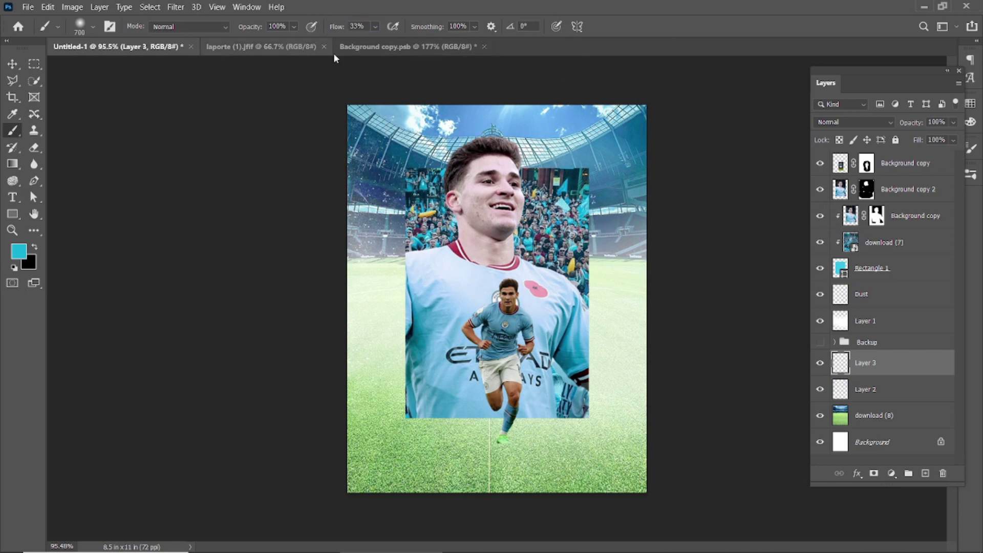
{"action": "left_click", "coordinate": [724, 239]}
{"action": "left_click", "coordinate": [253, 175]}
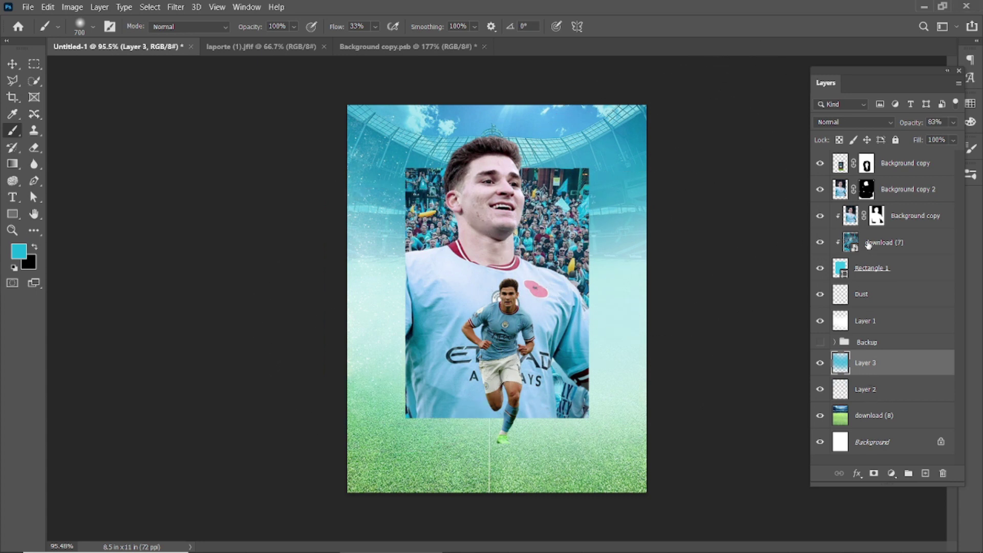
{"action": "left_click", "coordinate": [903, 217]}
Add a new empty layer above the Background copy player layer and clip it to the cutout
{"action": "left_click", "coordinate": [903, 192]}
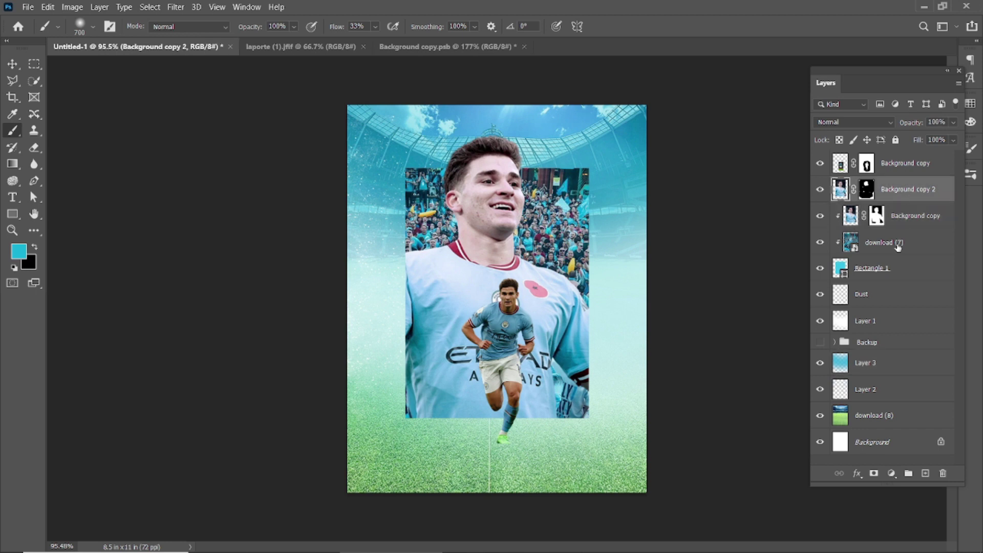
{"action": "left_click", "coordinate": [914, 224]}
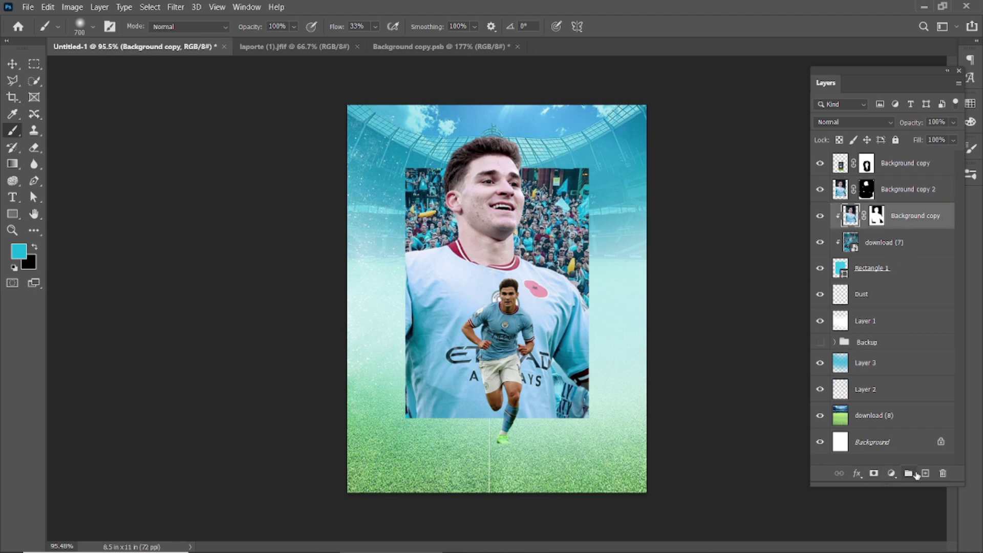
{"action": "left_click", "coordinate": [917, 474]}
{"action": "left_click_drag", "start_coordinate": [896, 218], "coordinate": [900, 262]}
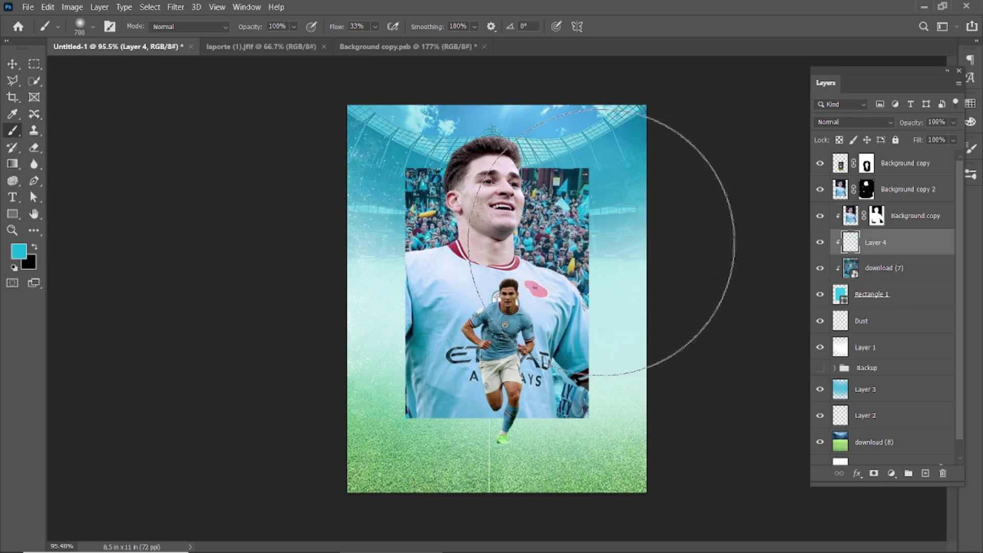
Set the foreground colour to white (ffffff) and adjust the brush size
{"action": "left_click", "coordinate": [24, 254]}
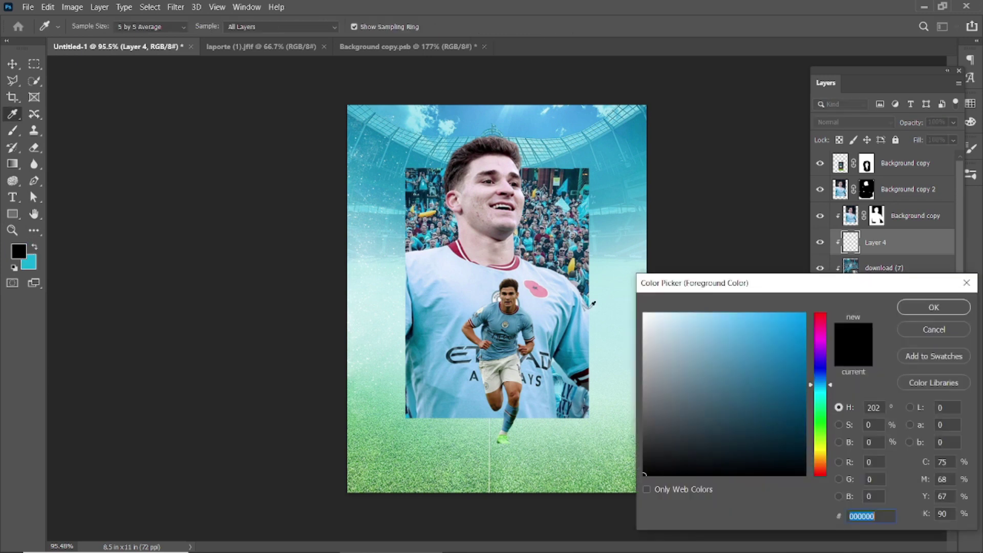
{"action": "type", "text": "ffffff"}
{"action": "key", "text": "Return"}
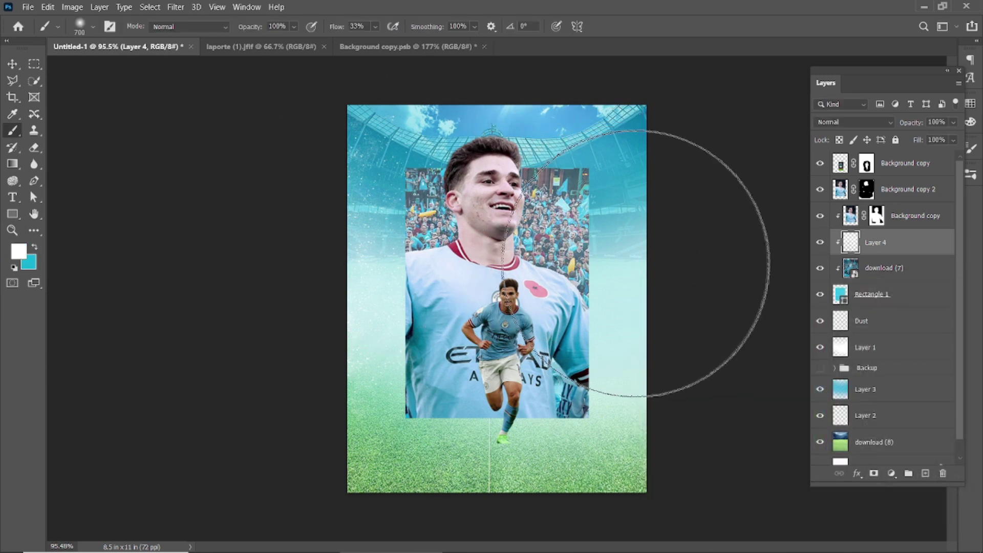
{"action": "key", "text": "["}
{"action": "key", "text": "["}
{"action": "key", "text": "["}
{"action": "key", "text": "["}
{"action": "key", "text": "bracketright"}
{"action": "key", "text": "bracketright"}
{"action": "key", "text": "bracketright"}
{"action": "key", "text": "bracketright"}
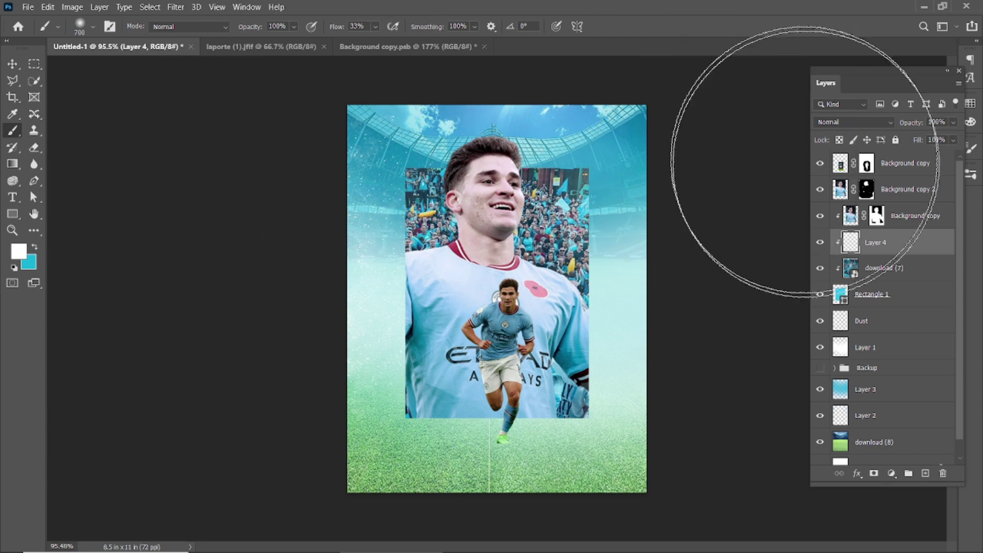
Add a layer above Layer 4, then prepare a smaller white brush at 61% flow on Layer 4
{"action": "left_click", "coordinate": [923, 474]}
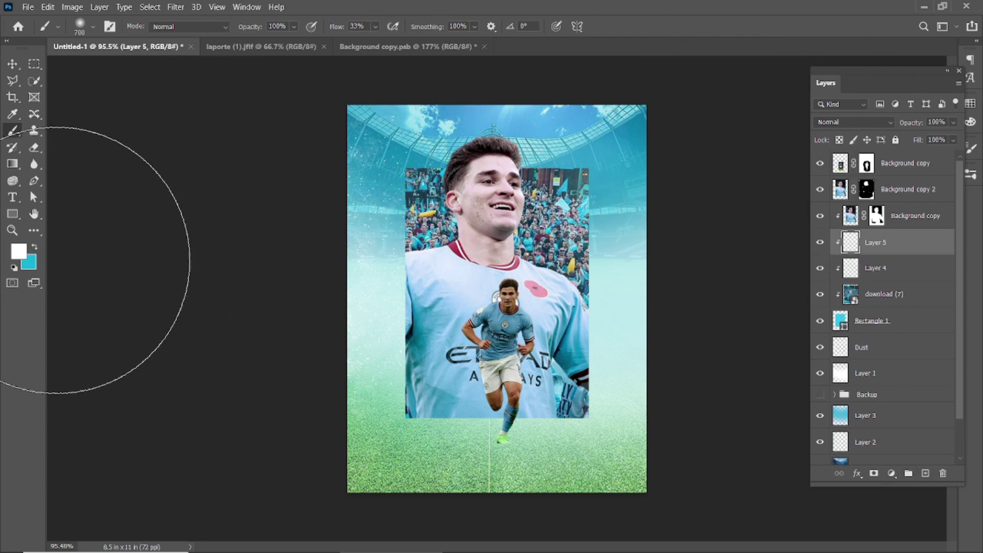
{"action": "left_click", "coordinate": [33, 246]}
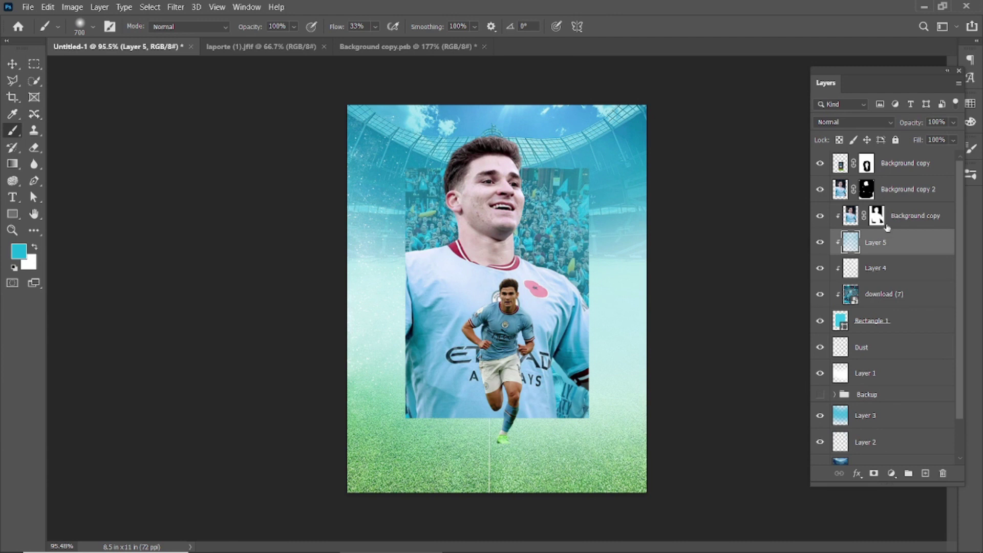
{"action": "left_click", "coordinate": [876, 271]}
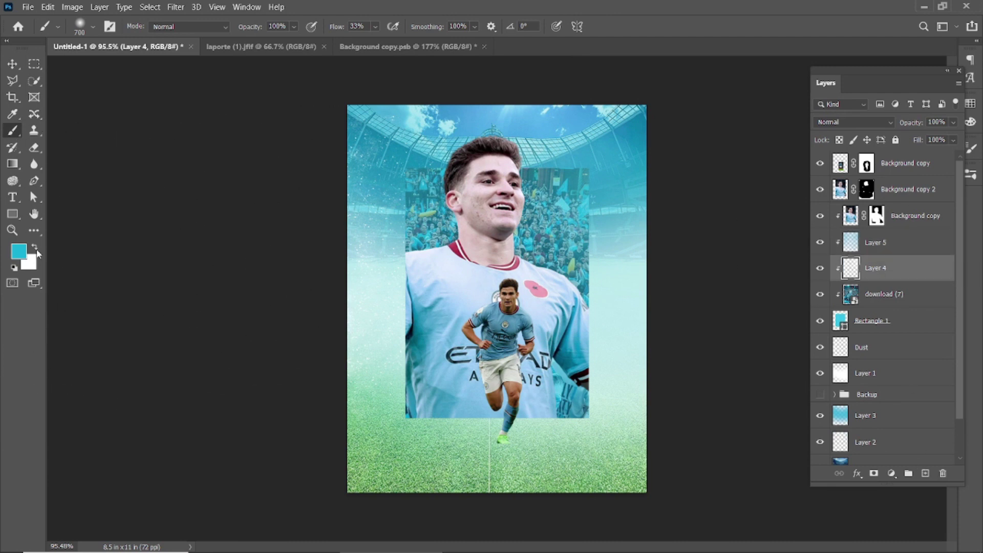
{"action": "left_click", "coordinate": [35, 248]}
{"action": "left_click_drag", "start_coordinate": [328, 27], "coordinate": [338, 27]}
{"action": "key", "text": "bracketleft"}
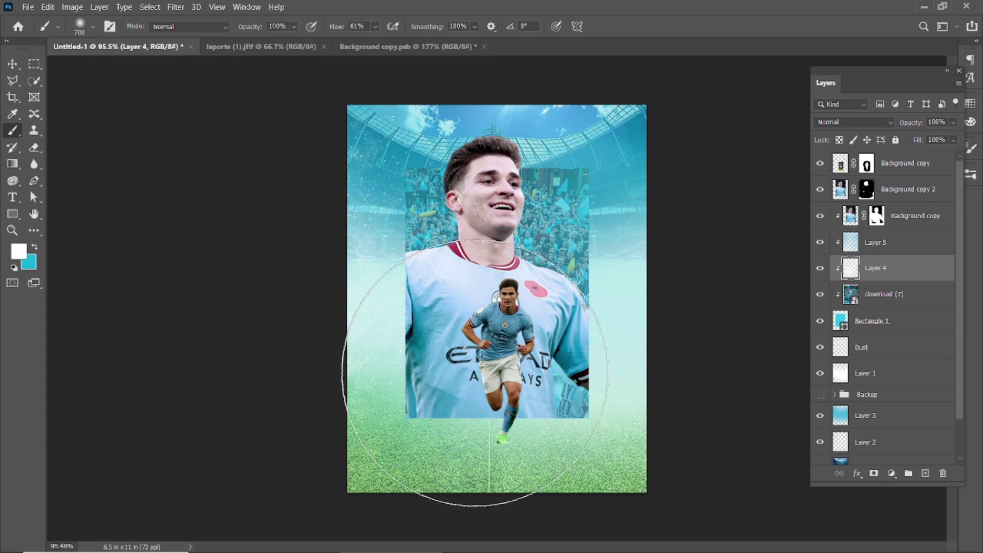
{"action": "key", "text": "bracketleft"}
{"action": "key", "text": "bracketleft"}
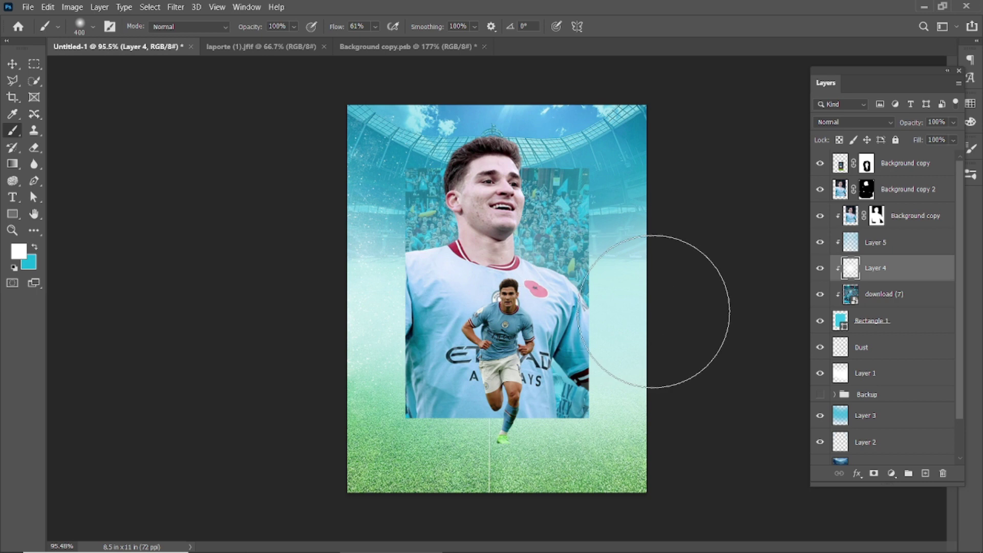
With the Move tool, select Background copy and create a new empty layer over it
{"action": "left_click", "coordinate": [15, 66]}
{"action": "left_click", "coordinate": [177, 189]}
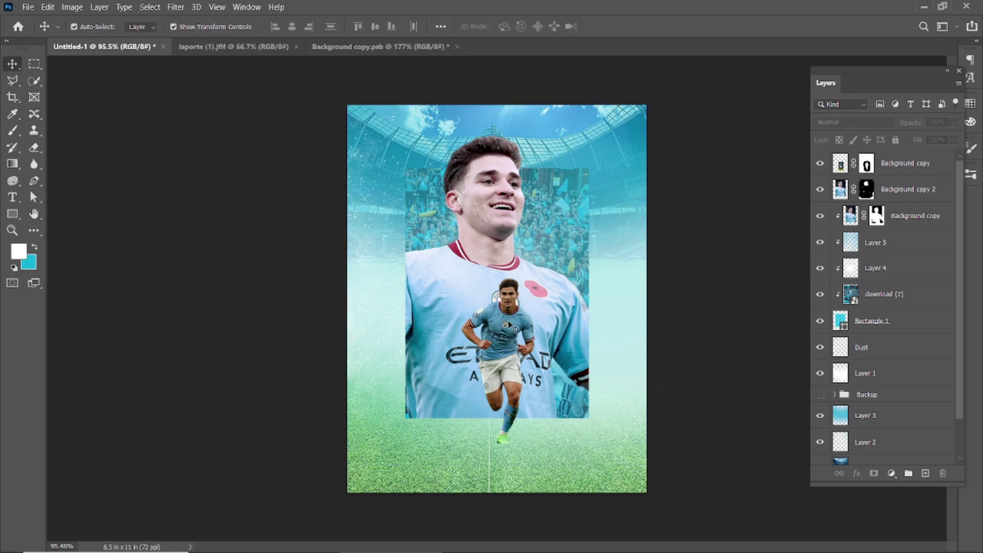
{"action": "left_click", "coordinate": [842, 193]}
{"action": "left_click", "coordinate": [852, 217]}
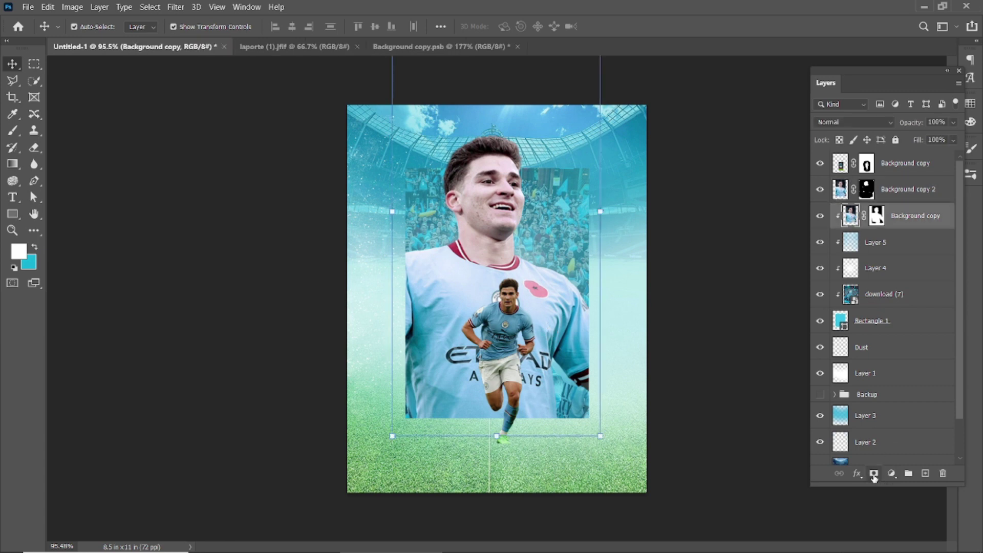
{"action": "left_click", "coordinate": [926, 474]}
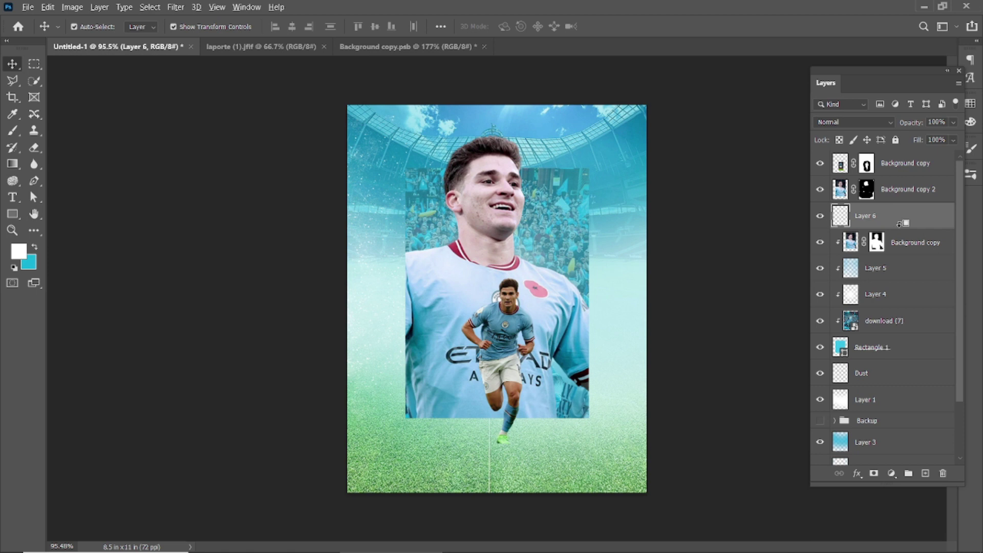
Paint cyan haze on Layer 6, clip it to the player, and set its opacity to 77%
{"action": "left_click", "coordinate": [12, 131]}
{"action": "mouse_move", "coordinate": [593, 351]}
{"action": "left_mouse_down"}
{"action": "mouse_move", "coordinate": [395, 363]}
{"action": "mouse_move", "coordinate": [351, 329]}
{"action": "mouse_move", "coordinate": [430, 312]}
{"action": "mouse_move", "coordinate": [567, 314]}
{"action": "left_mouse_up"}
{"action": "key", "text": "ctrl+z"}
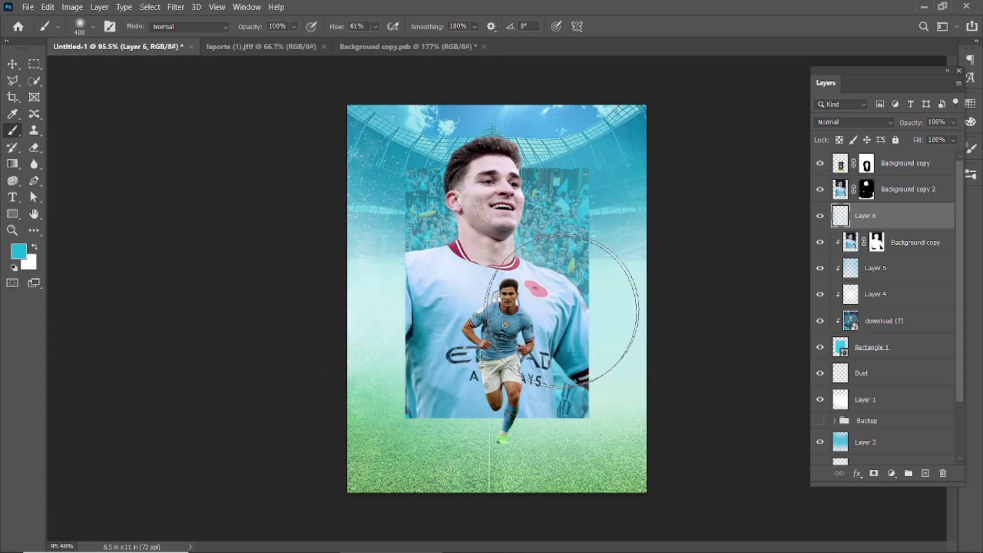
{"action": "left_click", "coordinate": [888, 226], "text": "alt"}
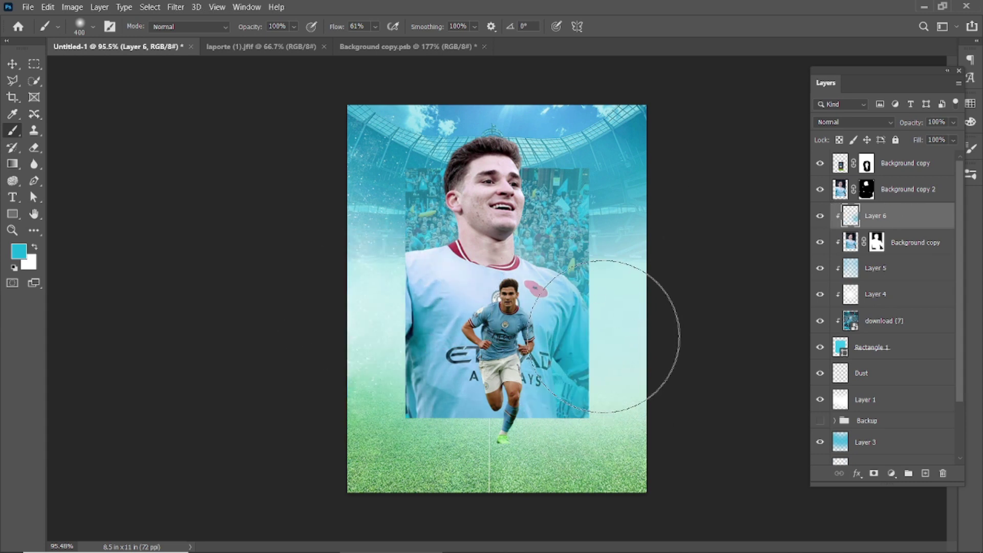
{"action": "left_click_drag", "start_coordinate": [912, 124], "coordinate": [897, 130]}
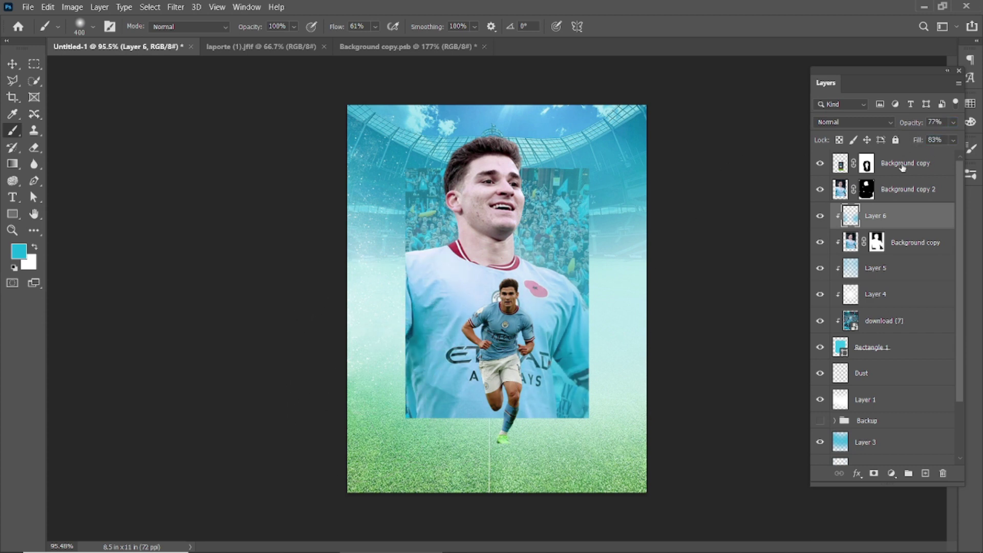
Create Layer 7 clipped above Layer 6, with white foreground and a 500 px brush
{"action": "left_click", "coordinate": [922, 477]}
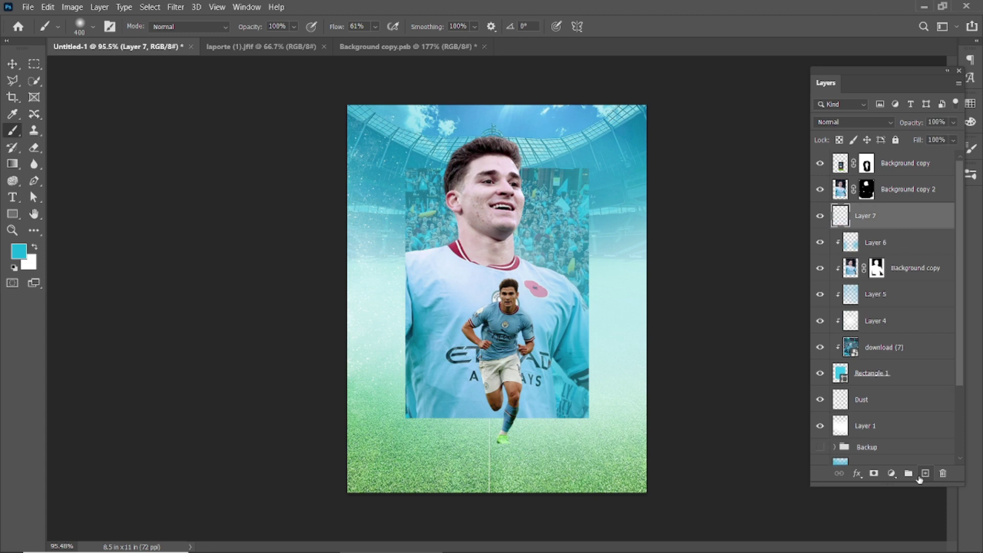
{"action": "left_click", "coordinate": [889, 225], "text": "alt"}
{"action": "key", "text": "x"}
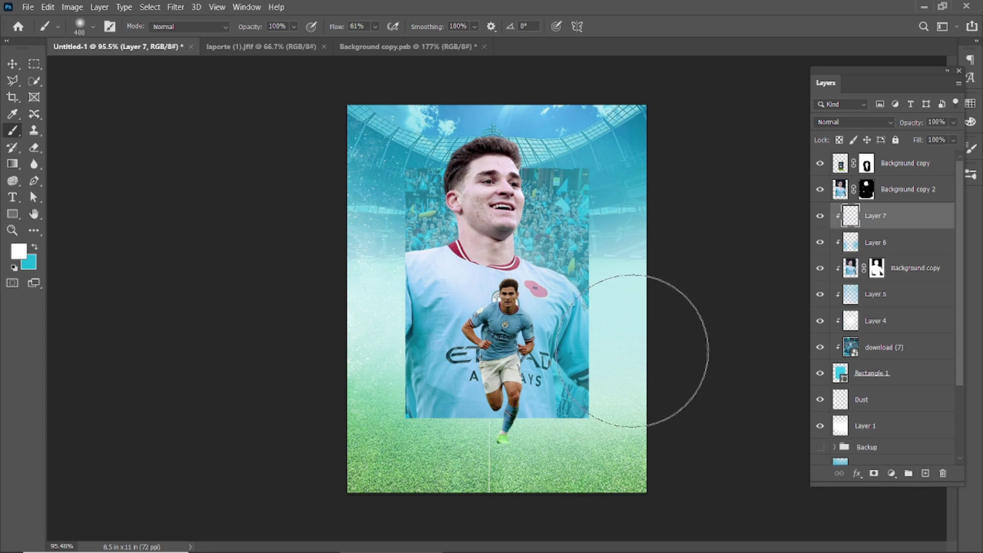
{"action": "key", "text": "bracketright"}
{"action": "key", "text": "bracketright"}
{"action": "key", "text": "bracketright"}
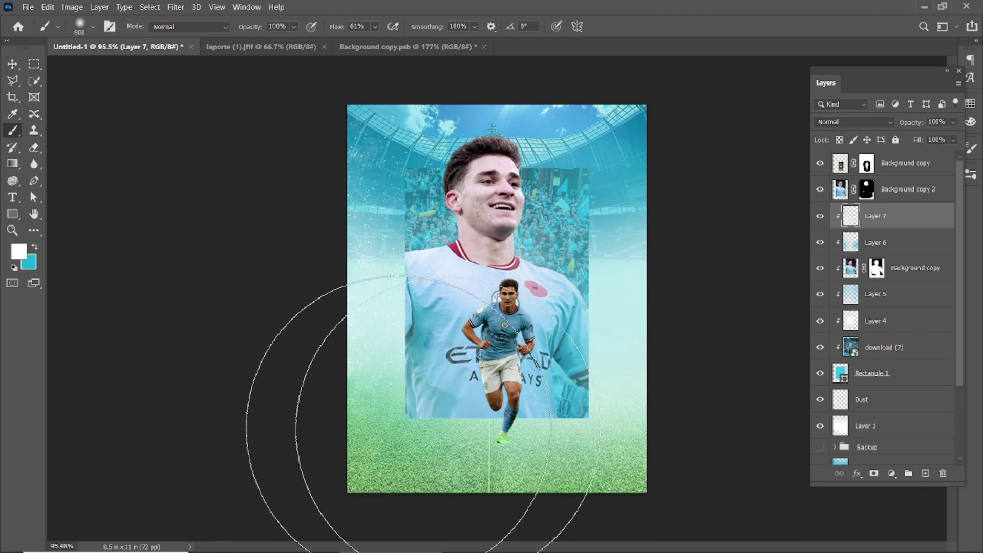
{"action": "key", "text": "bracketleft"}
{"action": "key", "text": "bracketleft"}
{"action": "key", "text": "bracketleft"}
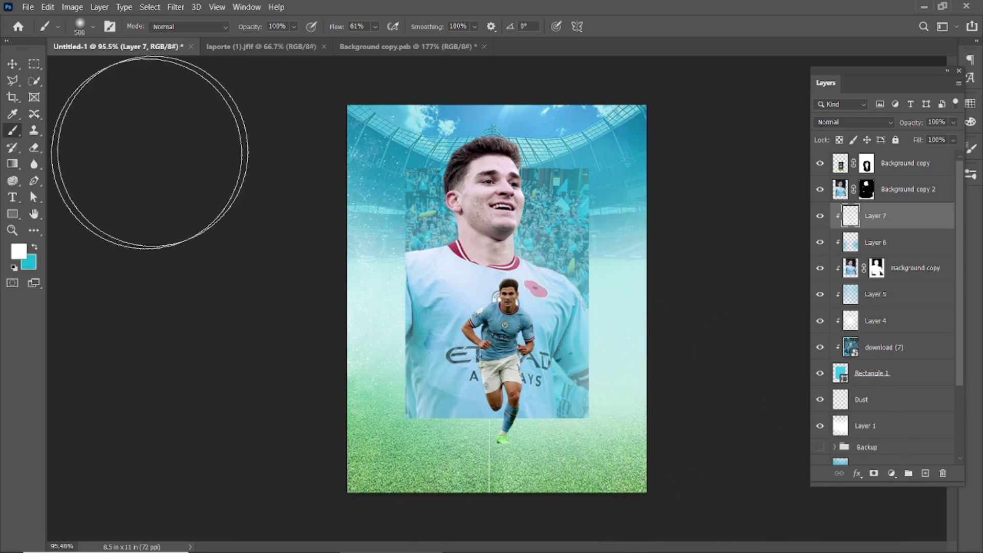
{"action": "left_click", "coordinate": [14, 66]}
{"action": "left_click", "coordinate": [127, 286]}
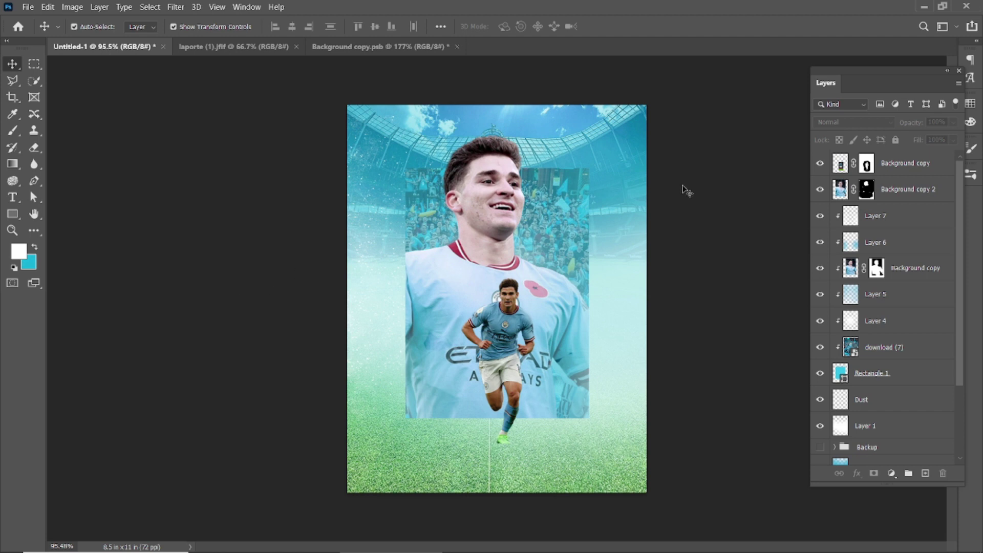
Duplicate the Dust layer above Layer 7 and clip the copy to it
{"action": "left_click", "coordinate": [378, 221]}
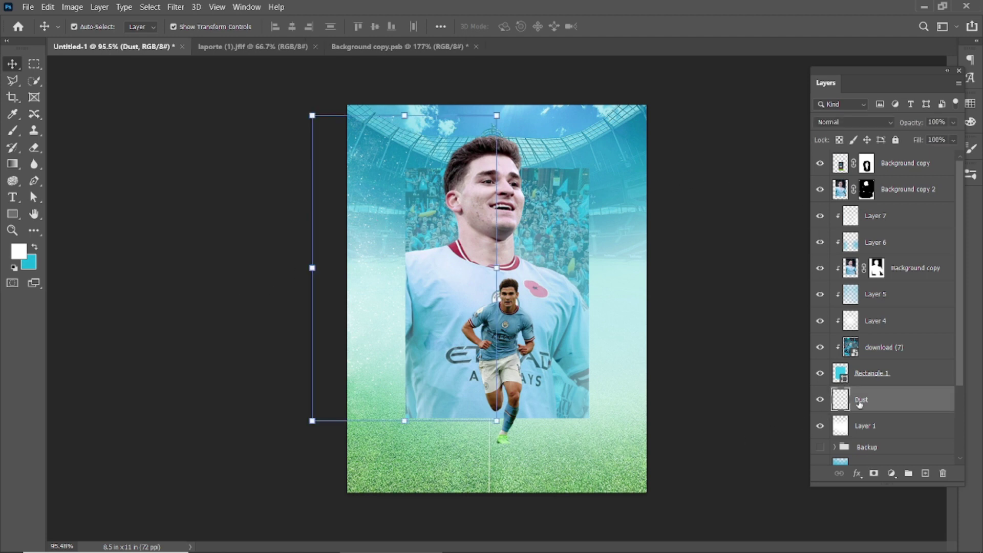
{"action": "left_click_drag", "start_coordinate": [872, 406], "coordinate": [886, 207]}
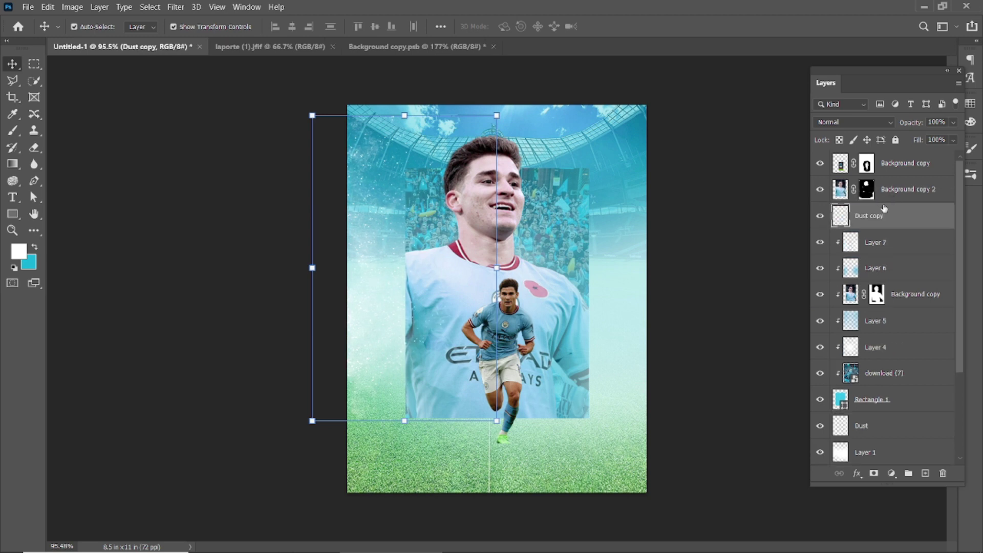
{"action": "left_click_drag", "start_coordinate": [539, 229], "coordinate": [584, 247]}
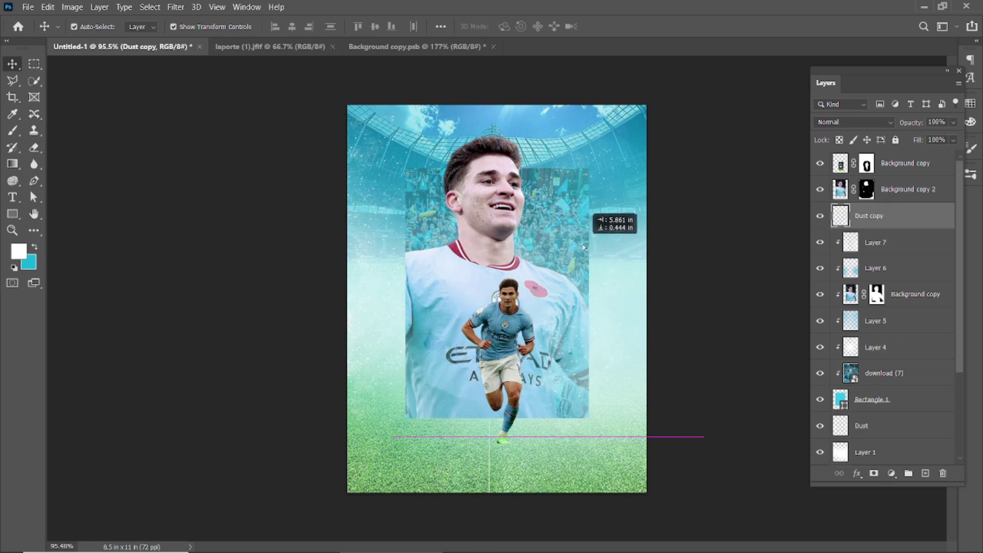
{"action": "left_click", "coordinate": [883, 225], "text": "alt"}
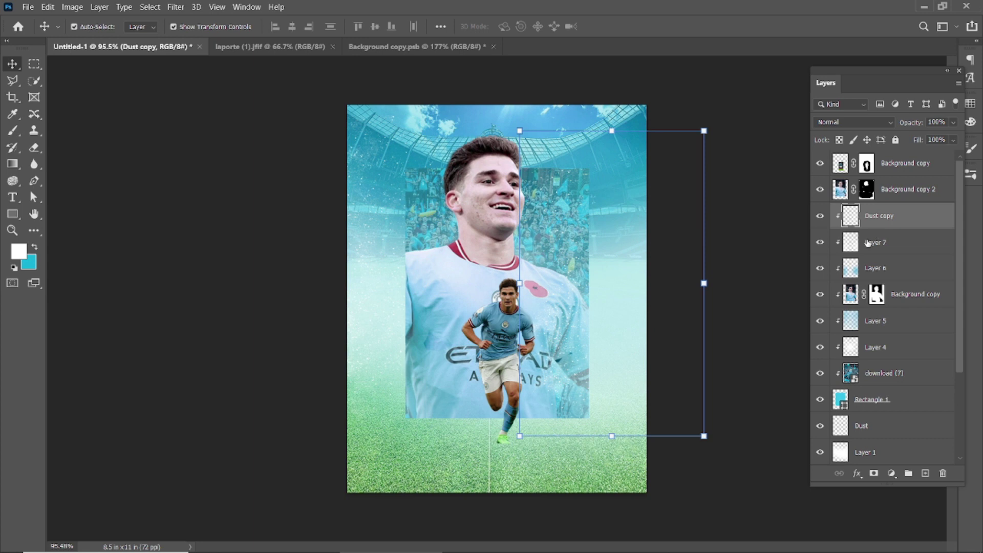
Free-transform the Dust copy to move the specks down and slightly left, then commit
{"action": "key", "text": "ctrl+t"}
{"action": "left_click_drag", "start_coordinate": [574, 219], "coordinate": [571, 331]}
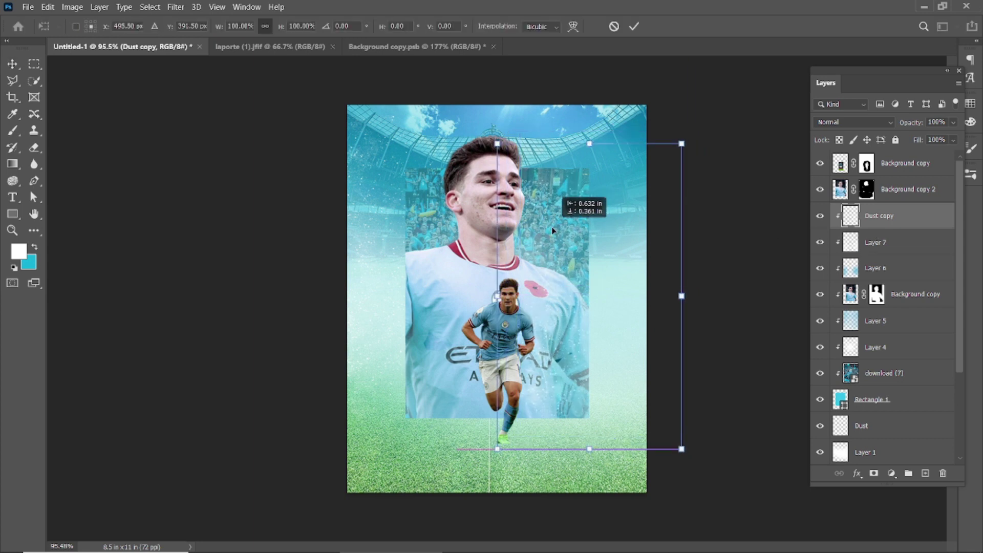
{"action": "left_click_drag", "start_coordinate": [571, 332], "coordinate": [553, 323]}
{"action": "left_click", "coordinate": [635, 26]}
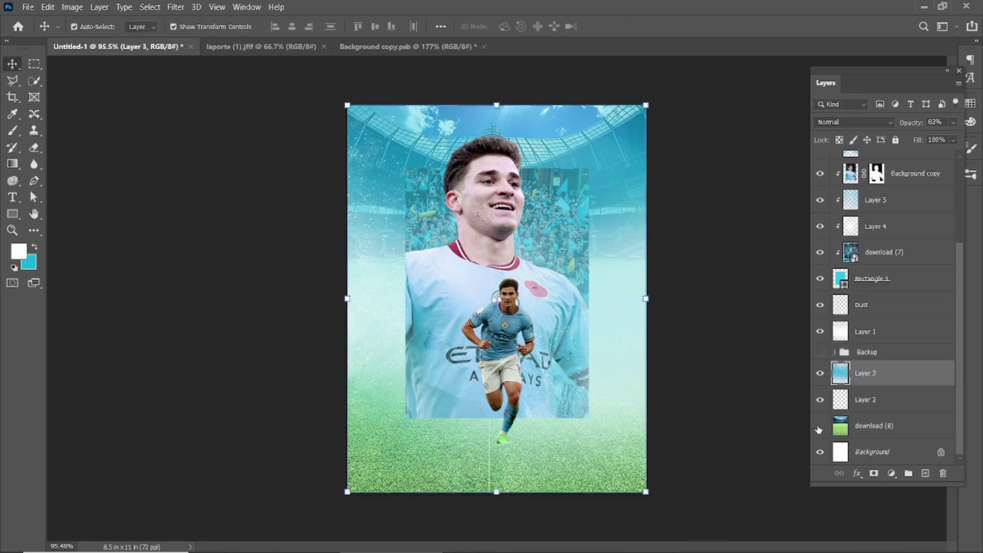
Duplicate the download (8) stadium-and-grass layer
{"action": "left_click", "coordinate": [876, 429]}
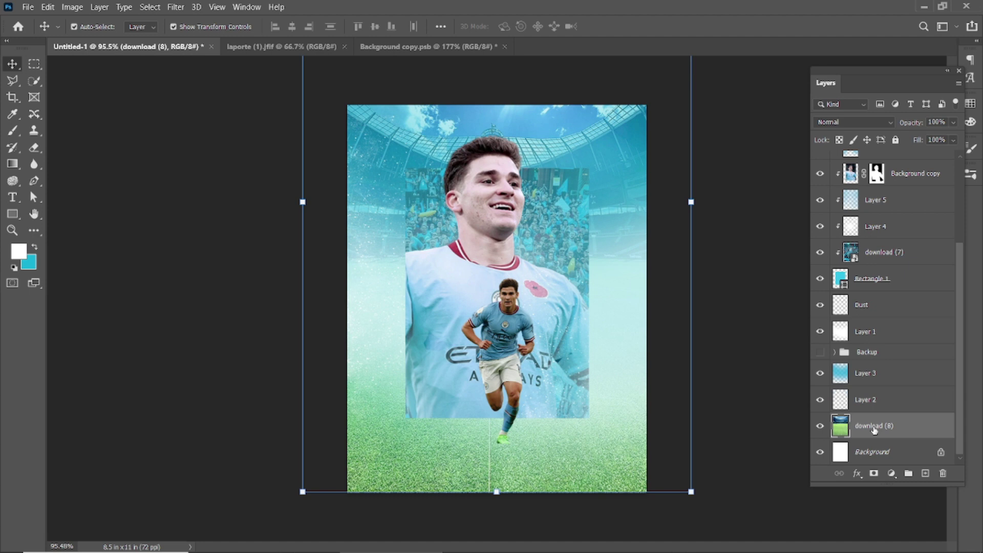
{"action": "left_click_drag", "start_coordinate": [875, 430], "coordinate": [925, 473]}
{"action": "left_click", "coordinate": [903, 432]}
{"action": "left_click", "coordinate": [910, 399]}
Add a layer mask to the original download (8) layer and get the Brush ready for masking
{"action": "left_click", "coordinate": [12, 130]}
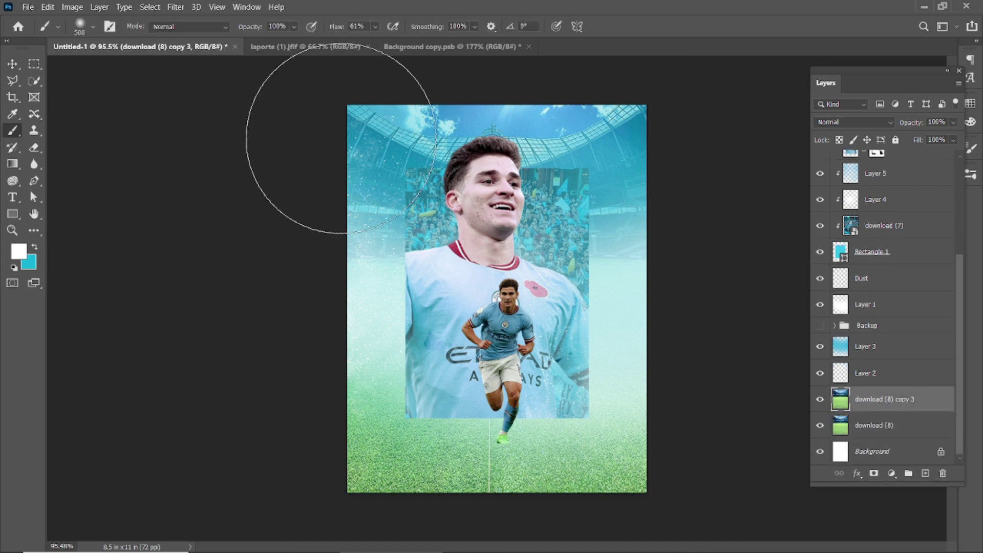
{"action": "left_click_drag", "start_coordinate": [329, 131], "coordinate": [702, 165]}
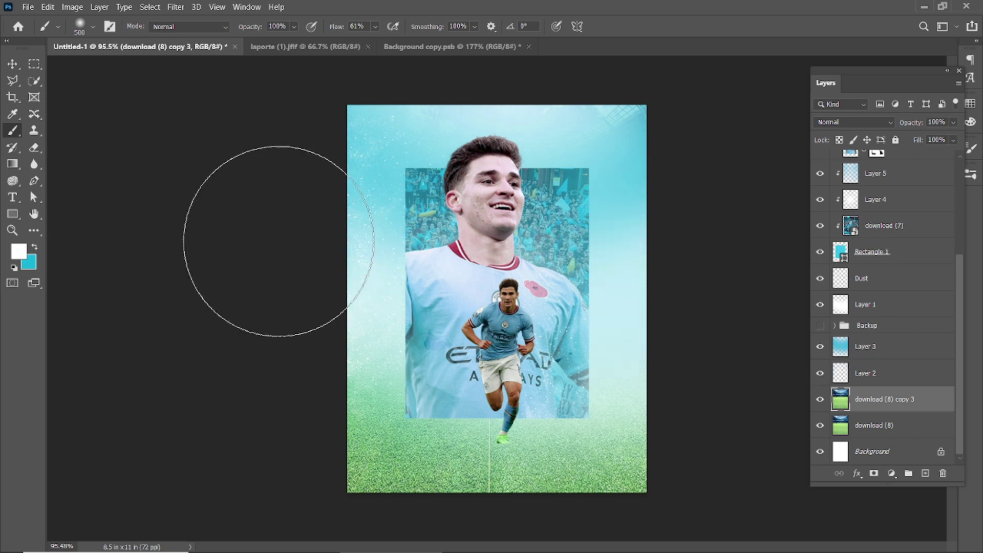
{"action": "key", "text": "ctrl+z"}
{"action": "left_click", "coordinate": [850, 421]}
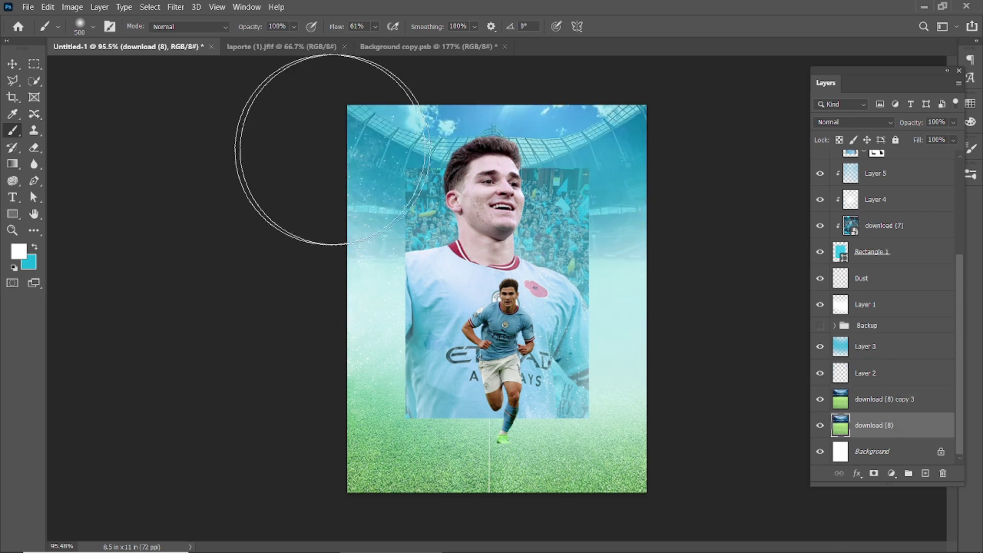
{"action": "key", "text": "v"}
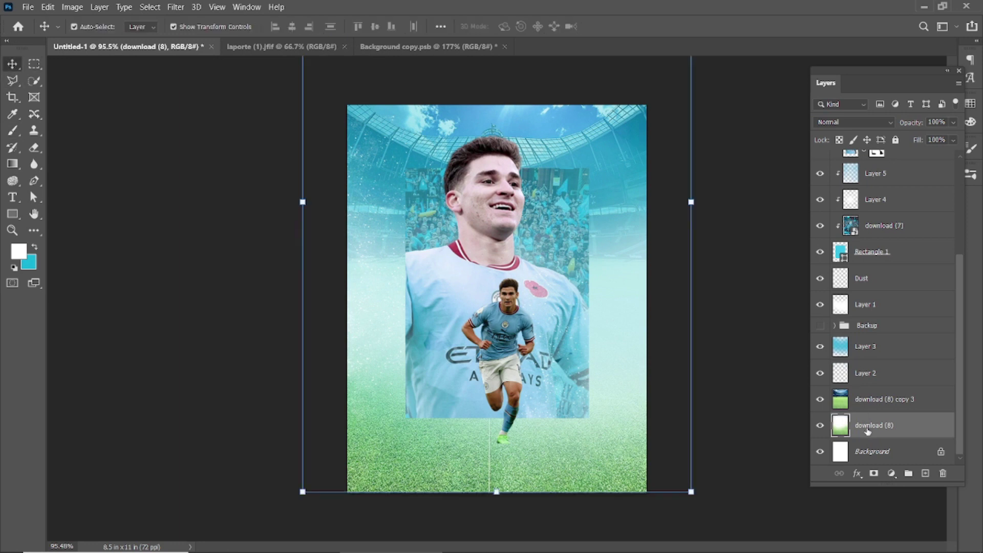
{"action": "left_click", "coordinate": [874, 472]}
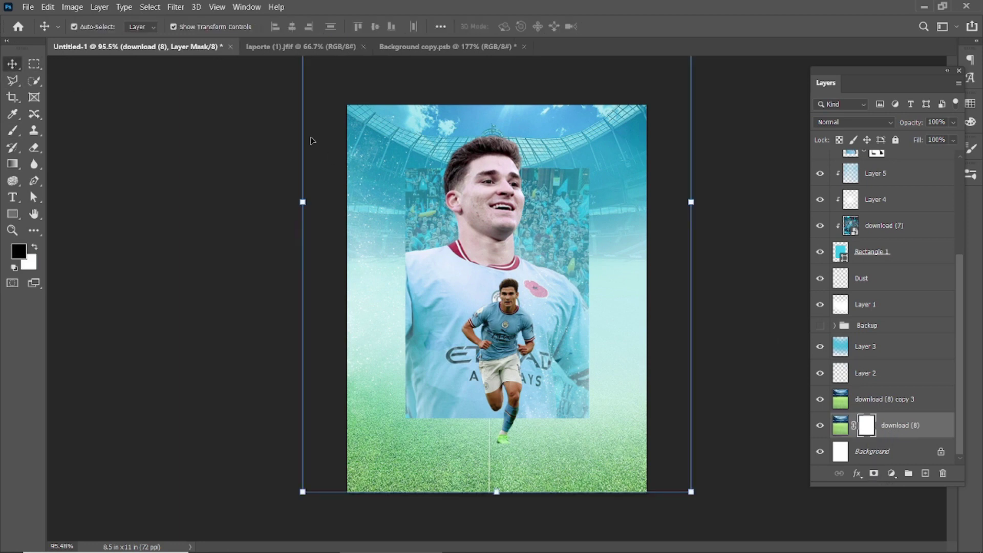
{"action": "left_click", "coordinate": [14, 130]}
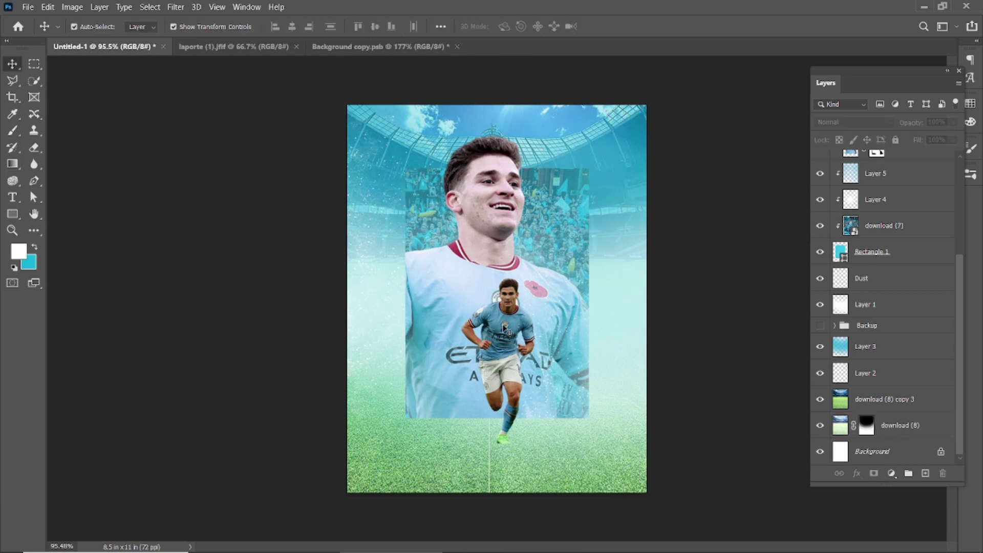
Place the Manchester City badge SVG into the poster, scaled to about 36.7%
{"action": "left_click", "coordinate": [264, 544]}
{"action": "mouse_move", "coordinate": [490, 92]}
{"action": "left_mouse_down"}
{"action": "mouse_move", "coordinate": [451, 434]}
{"action": "mouse_move", "coordinate": [496, 287]}
{"action": "left_mouse_up"}
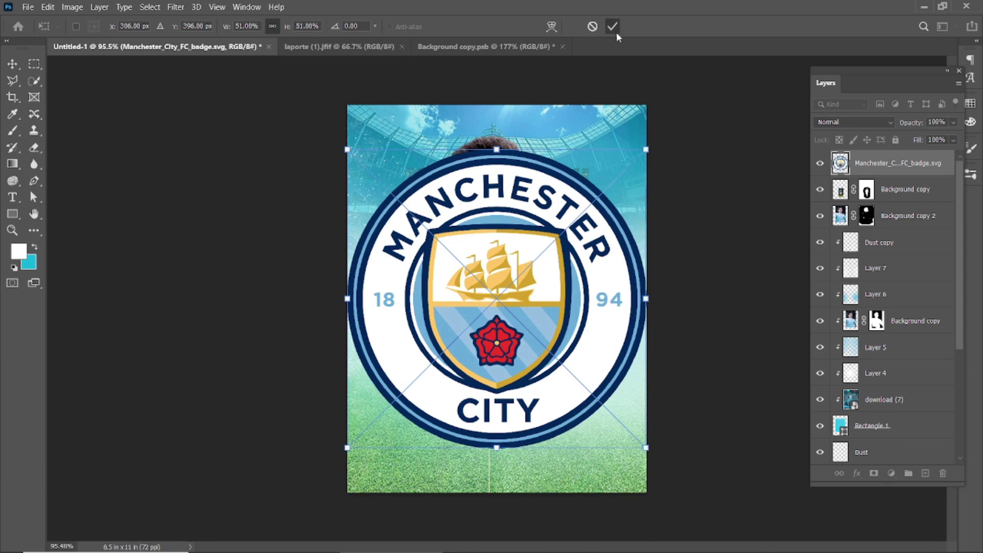
{"action": "left_click_drag", "start_coordinate": [646, 149], "coordinate": [604, 191]}
{"action": "left_click_drag", "start_coordinate": [509, 266], "coordinate": [510, 249]}
Move the badge layer below Layer 4, commit the transform, and lower its opacity
{"action": "left_click_drag", "start_coordinate": [889, 164], "coordinate": [892, 392]}
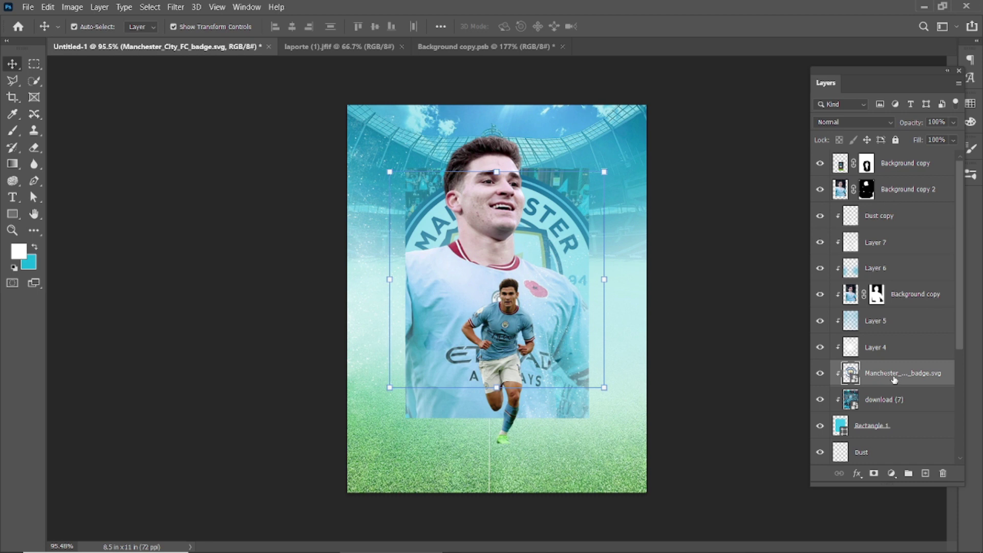
{"action": "key", "text": "ctrl+t"}
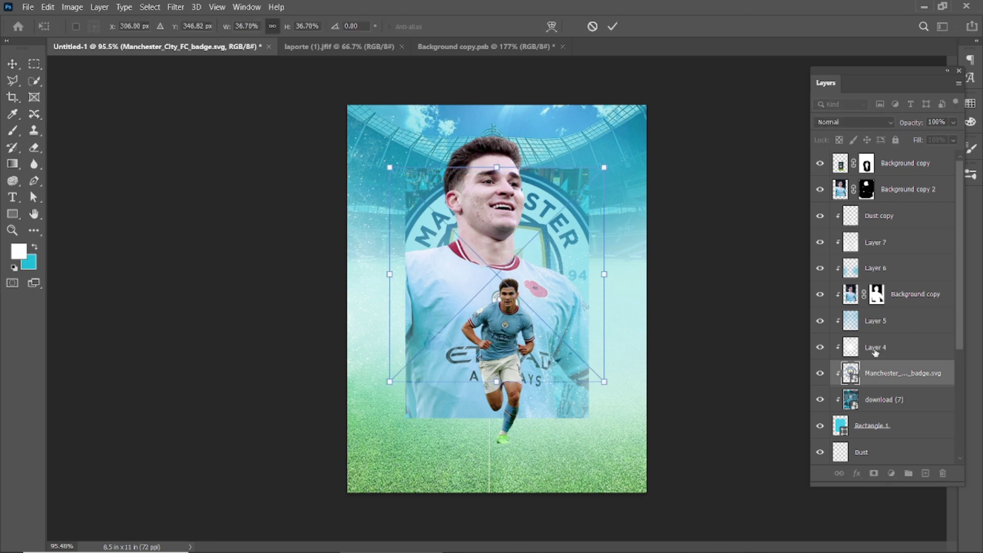
{"action": "left_click", "coordinate": [614, 26]}
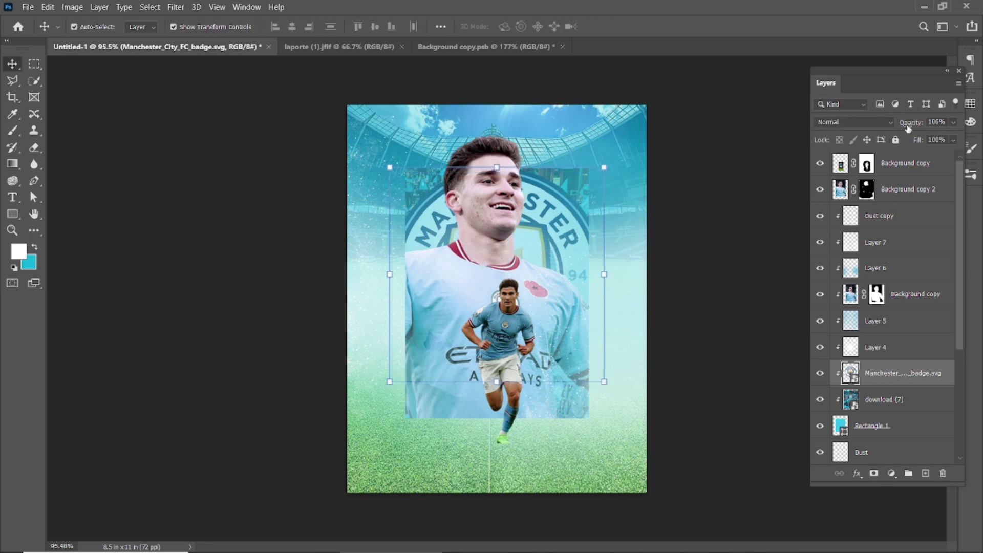
{"action": "left_click_drag", "start_coordinate": [874, 131], "coordinate": [897, 144]}
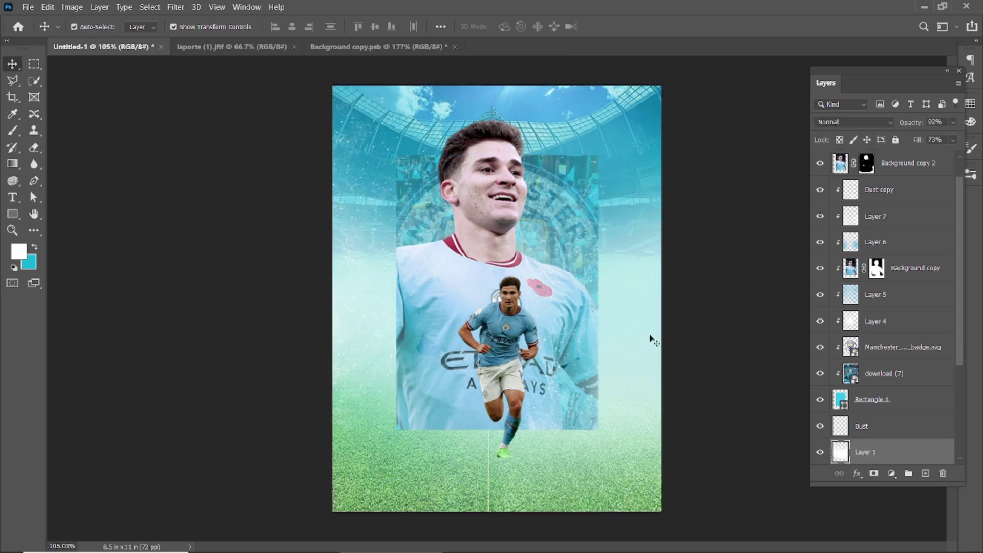
Add Layer 8 and set up a cyan brush at 32% flow with reduced layer opacity
{"action": "left_click", "coordinate": [925, 475]}
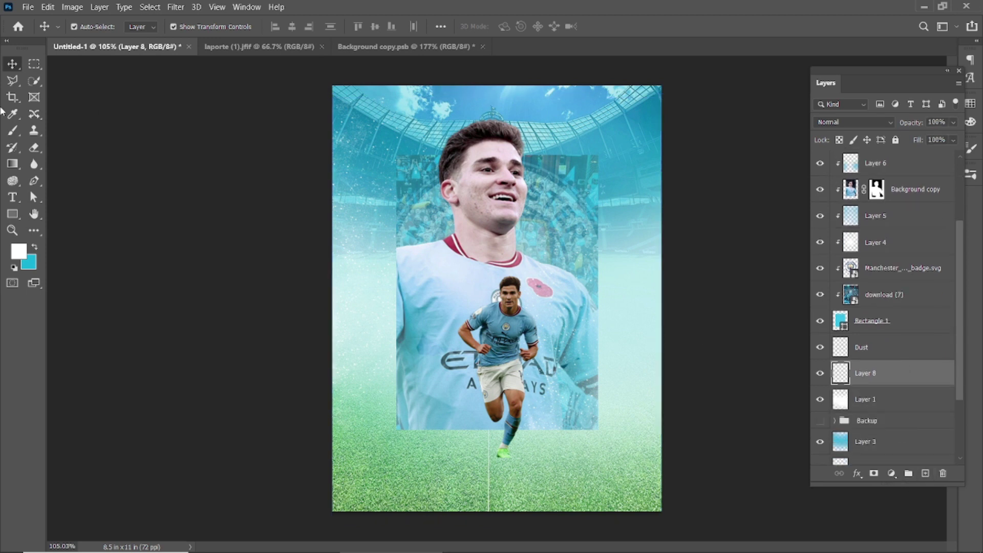
{"action": "left_click", "coordinate": [35, 248]}
{"action": "key", "text": "b"}
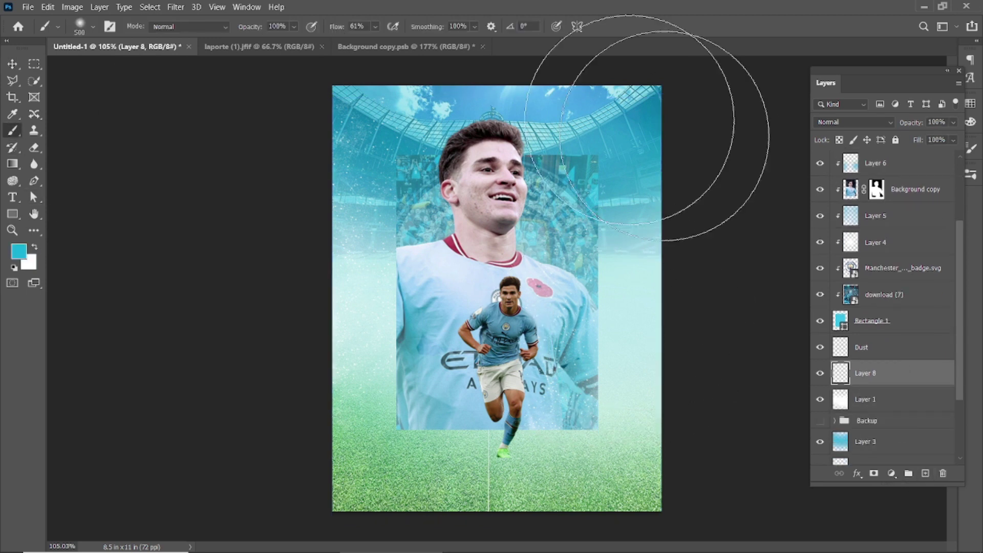
{"action": "type", "text": "32"}
{"action": "left_click", "coordinate": [652, 410]}
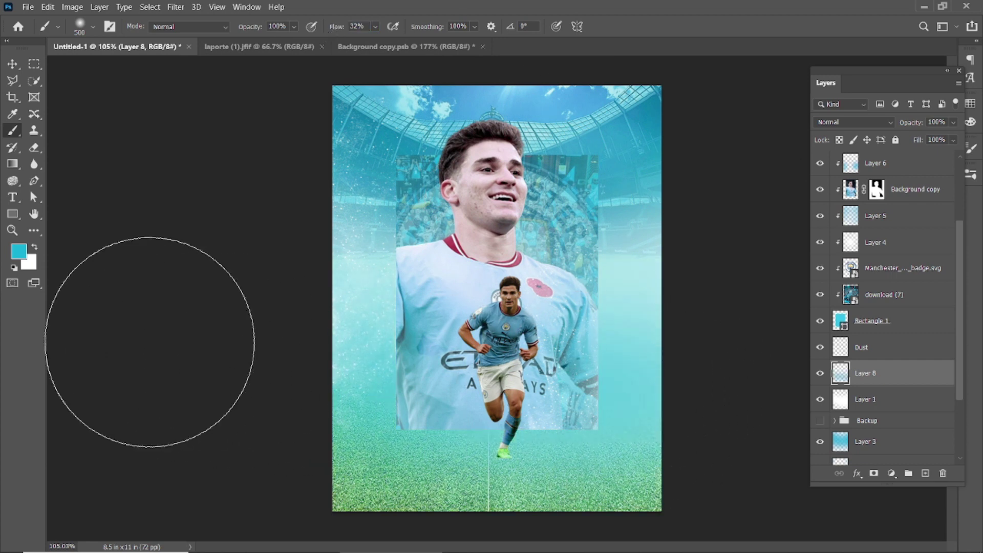
{"action": "mouse_move", "coordinate": [908, 127]}
{"action": "left_mouse_down"}
{"action": "mouse_move", "coordinate": [890, 128]}
{"action": "mouse_move", "coordinate": [973, 125]}
{"action": "left_mouse_up"}
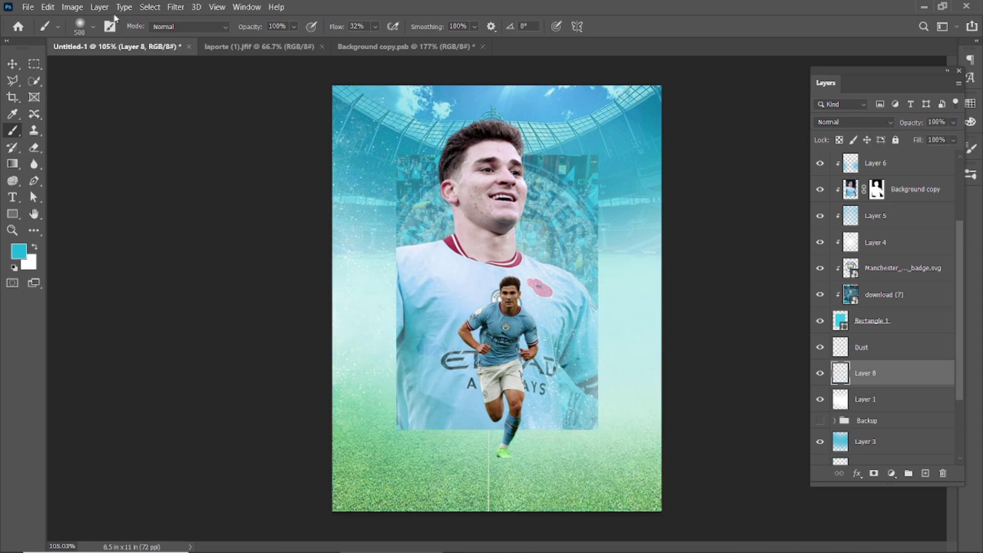
Choose a fog brush preset, enlarge it to 600 px, and paint cyan mist along the right edge
{"action": "left_click", "coordinate": [94, 29]}
{"action": "scroll", "coordinate": [94, 233], "scroll_direction": "down", "scroll_amount": 2}
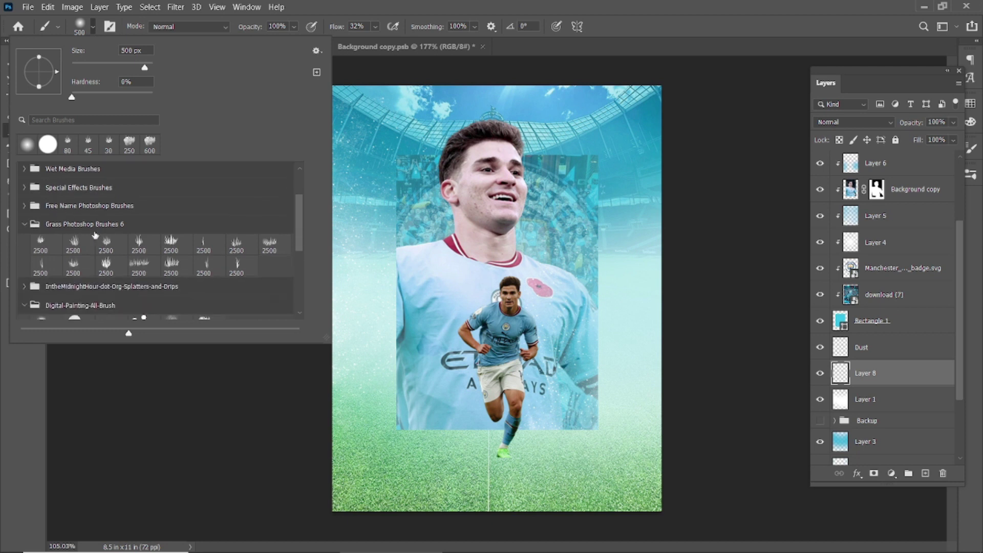
{"action": "scroll", "coordinate": [94, 234], "scroll_direction": "down", "scroll_amount": 2}
{"action": "scroll", "coordinate": [204, 234], "scroll_direction": "down", "scroll_amount": 2}
{"action": "left_click", "coordinate": [204, 233]}
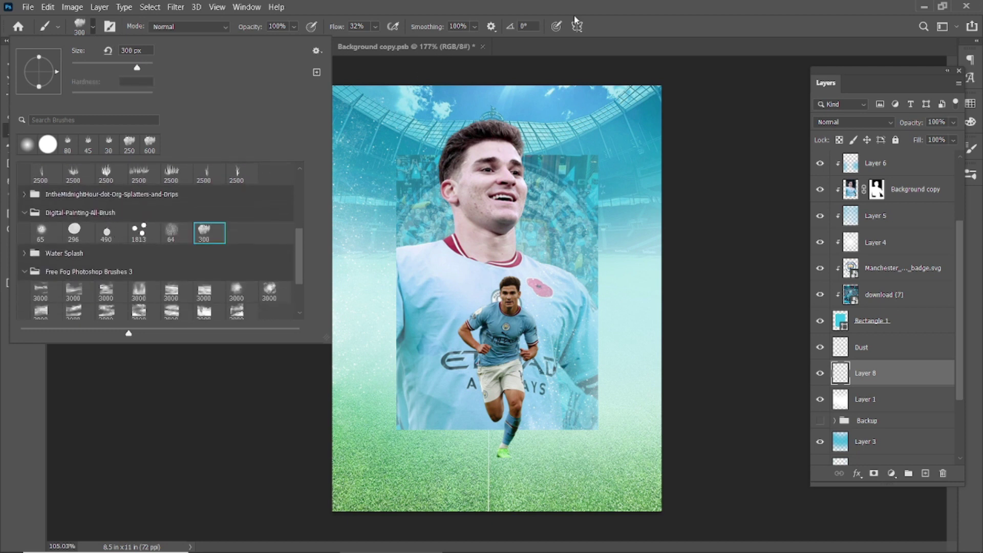
{"action": "left_click", "coordinate": [376, 301]}
{"action": "key", "text": "bracketright"}
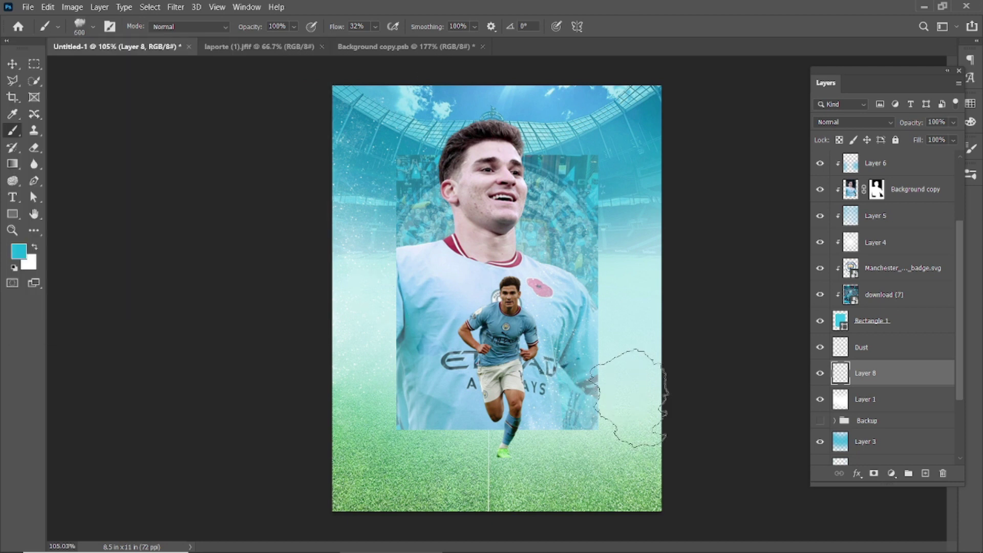
{"action": "key", "text": "bracketright"}
{"action": "key", "text": "bracketright"}
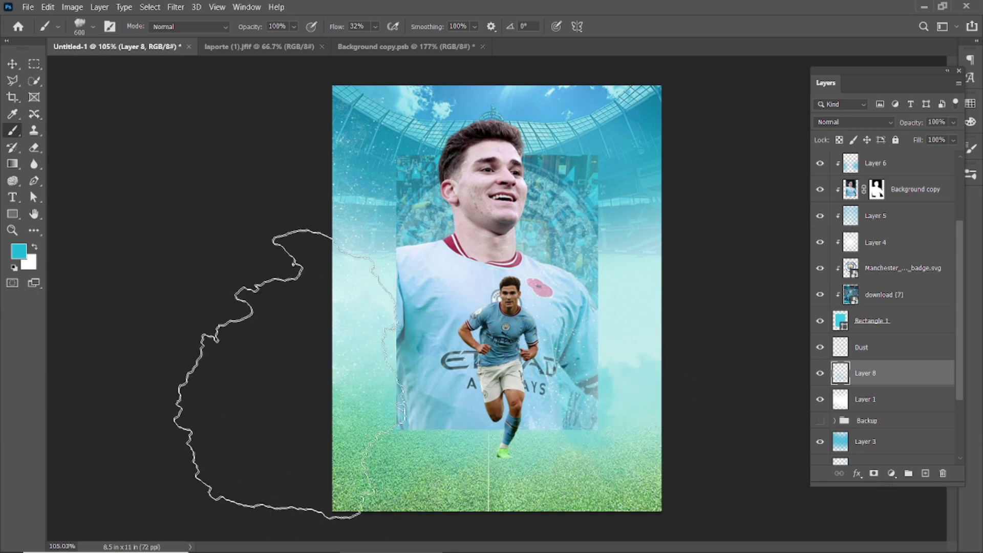
{"action": "left_click", "coordinate": [658, 370]}
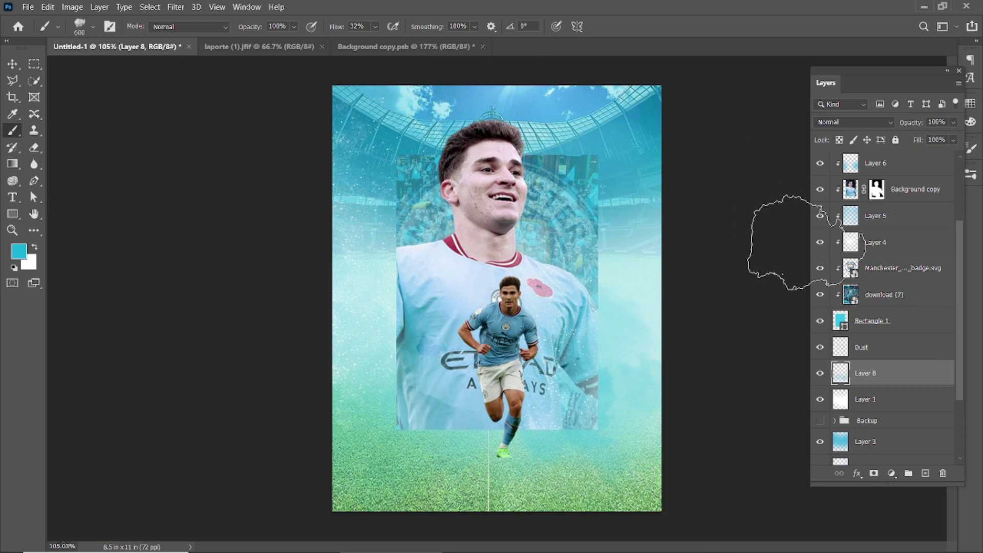
{"action": "left_click", "coordinate": [176, 7]}
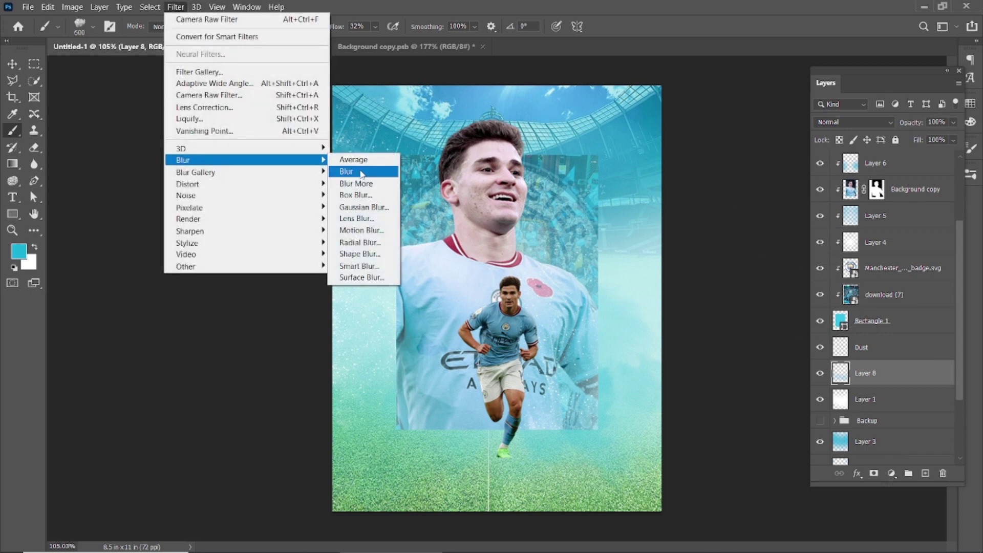
Apply Blur, then a Gaussian Blur of about 11 px, to the Layer 8 fog
{"action": "left_click", "coordinate": [342, 172]}
{"action": "left_click", "coordinate": [179, 8]}
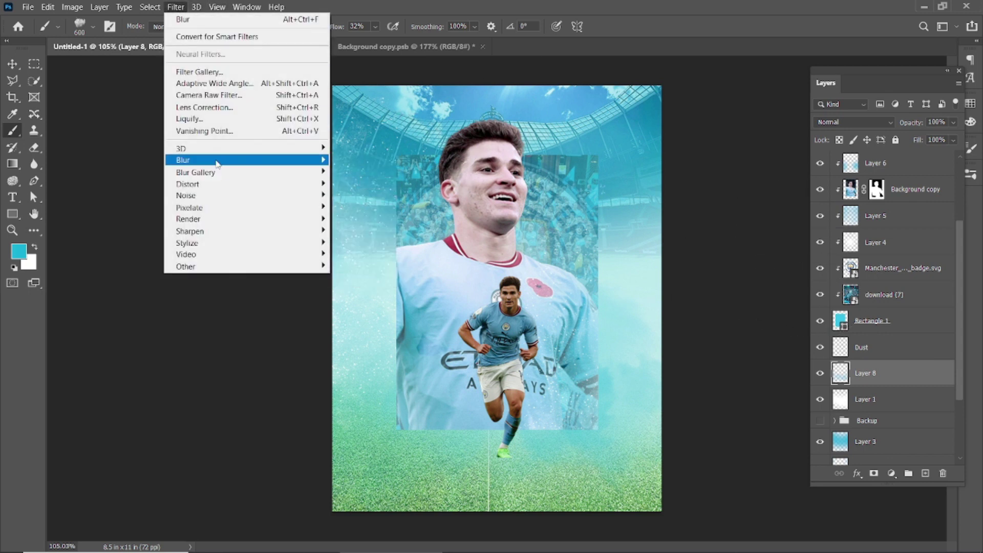
{"action": "left_click", "coordinate": [357, 208]}
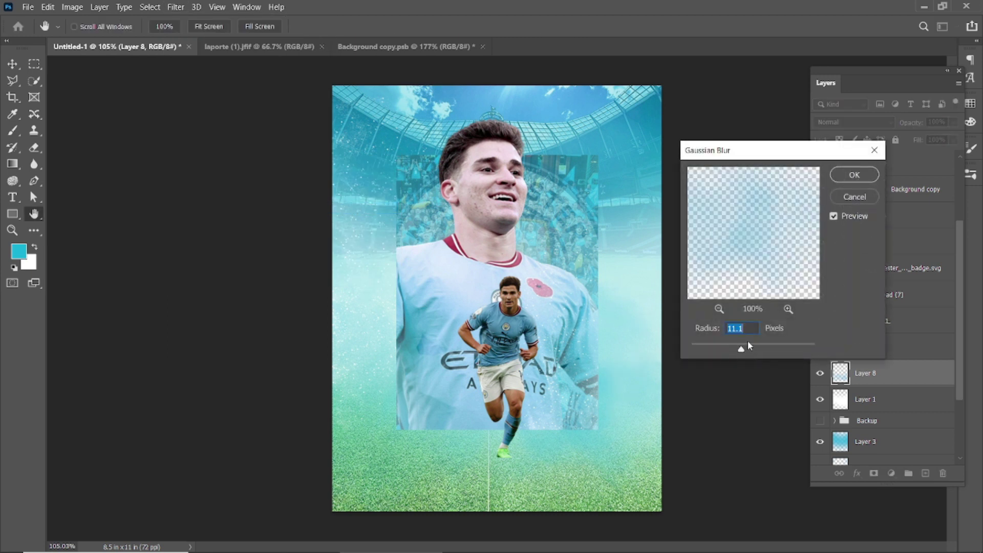
{"action": "left_click", "coordinate": [845, 177]}
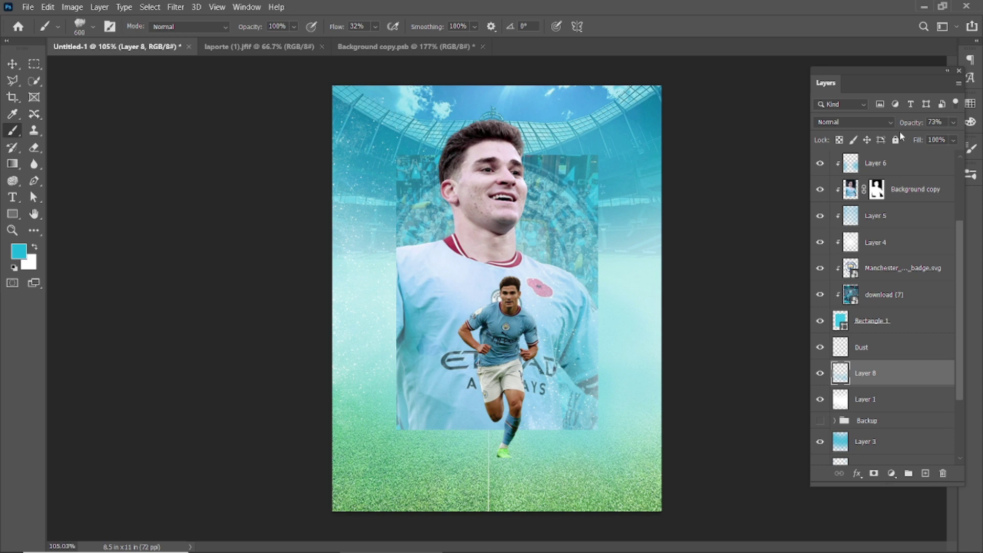
On unclipped Layer 9, brush white fog clouds around the shirt and lower poster
{"action": "left_click", "coordinate": [12, 63]}
{"action": "left_click", "coordinate": [118, 156]}
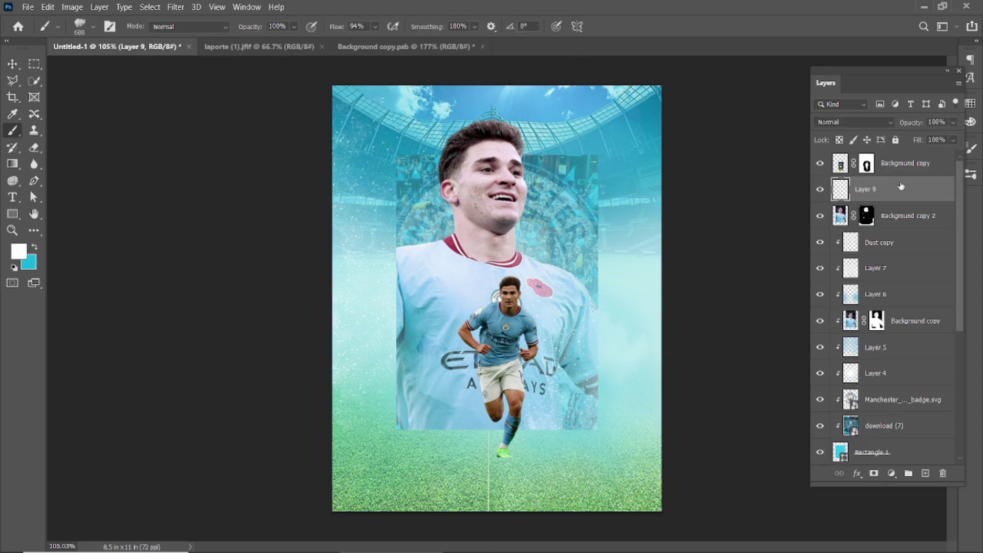
{"action": "left_click", "coordinate": [901, 201], "text": "alt"}
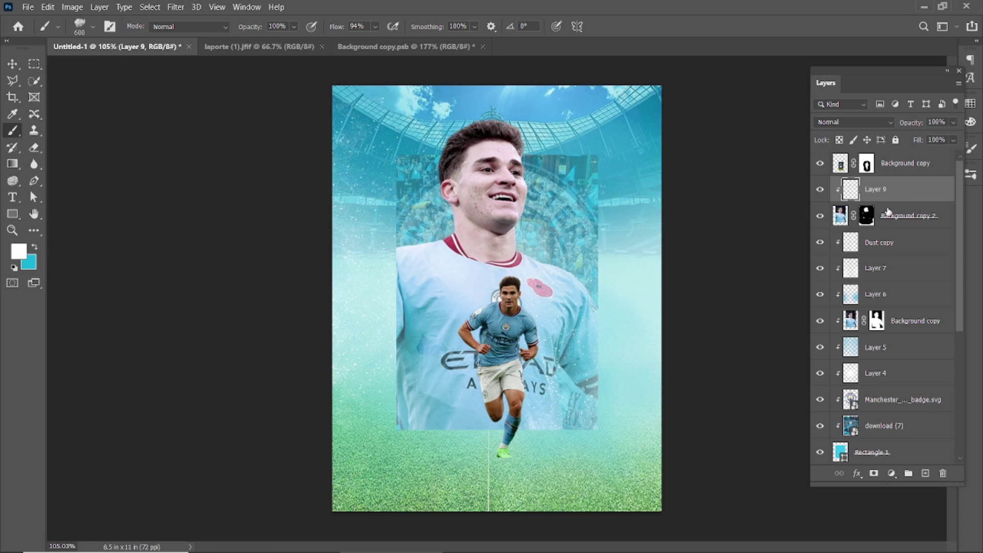
{"action": "key", "text": "ctrl+alt+g"}
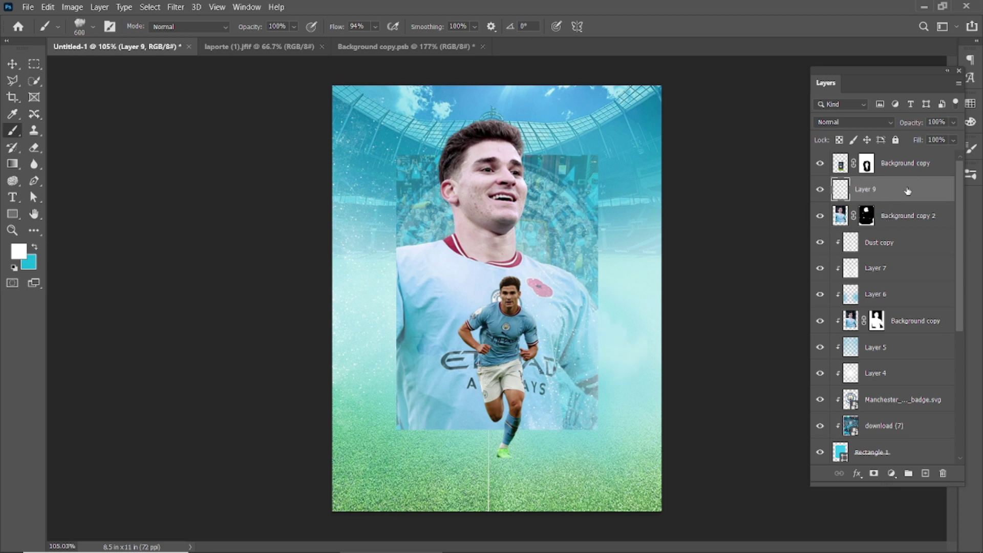
{"action": "mouse_move", "coordinate": [533, 267]}
{"action": "left_mouse_down"}
{"action": "mouse_move", "coordinate": [575, 406]}
{"action": "mouse_move", "coordinate": [535, 345]}
{"action": "mouse_move", "coordinate": [415, 328]}
{"action": "left_mouse_up"}
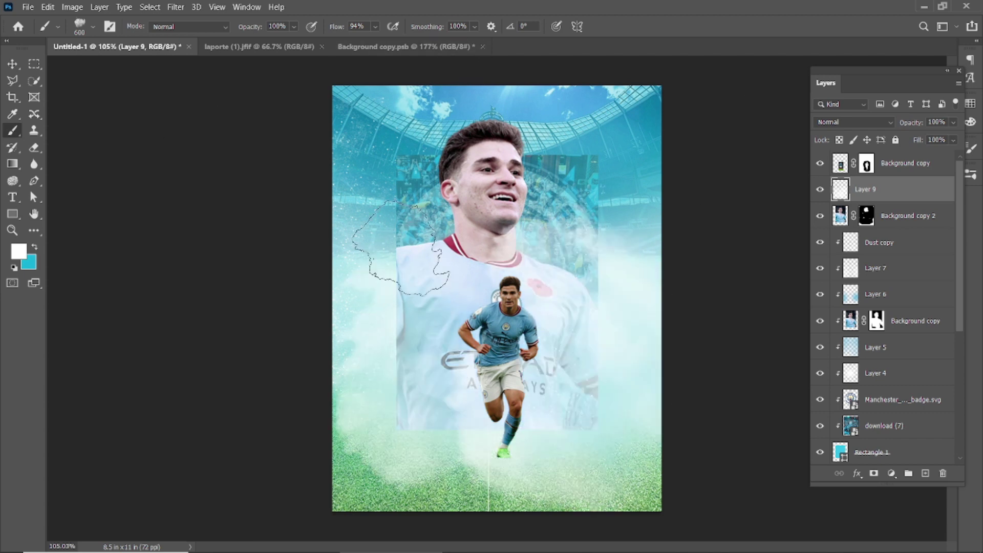
{"action": "left_click", "coordinate": [394, 237]}
{"action": "key", "text": "v"}
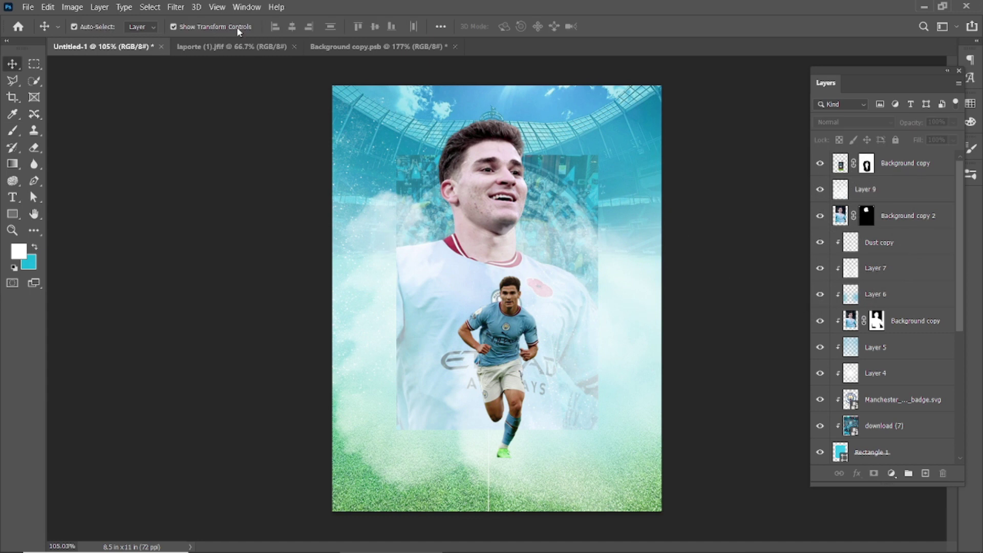
{"action": "left_click", "coordinate": [175, 6]}
Gaussian-blur Layer 9 at about 5.6 px and reduce its Fill to 74%
{"action": "left_click", "coordinate": [871, 189]}
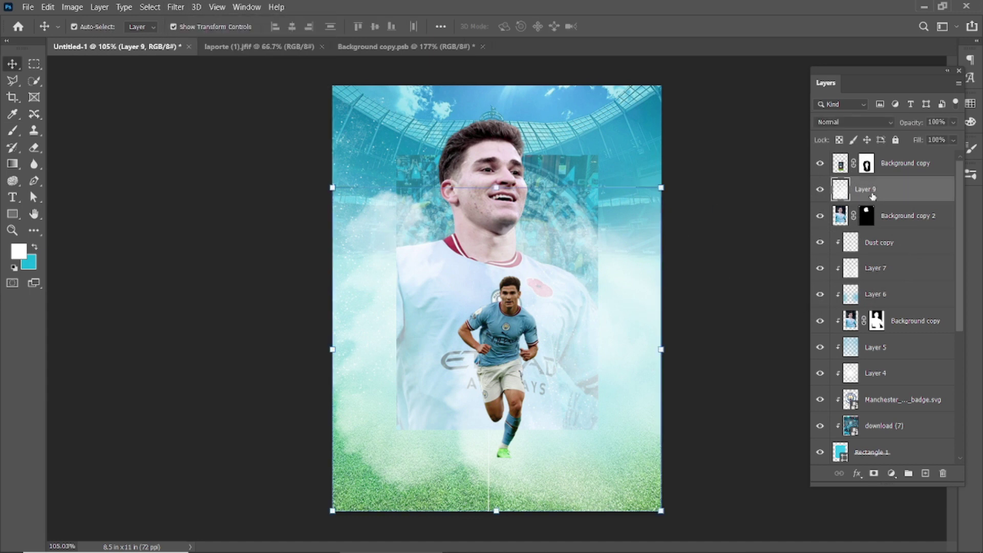
{"action": "left_click", "coordinate": [176, 7]}
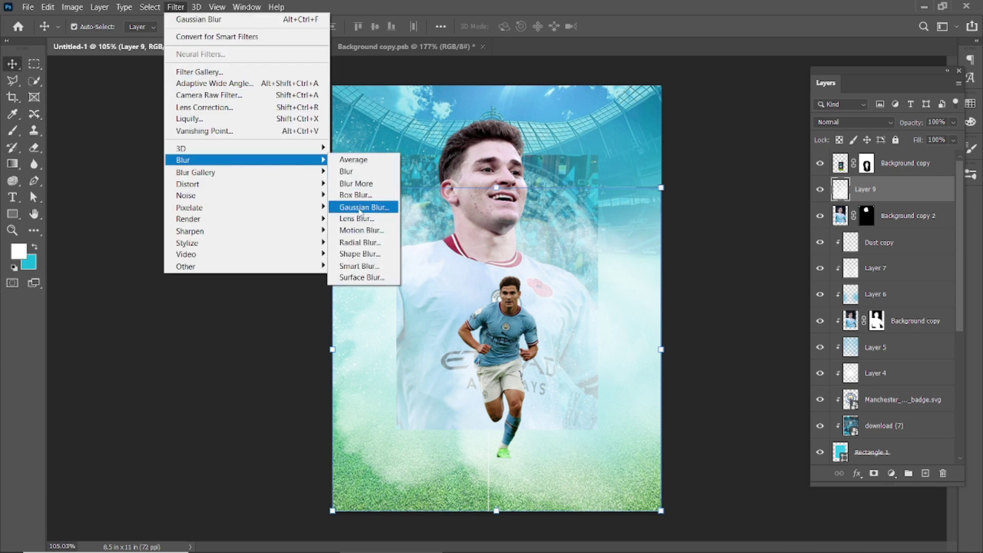
{"action": "left_click", "coordinate": [364, 207]}
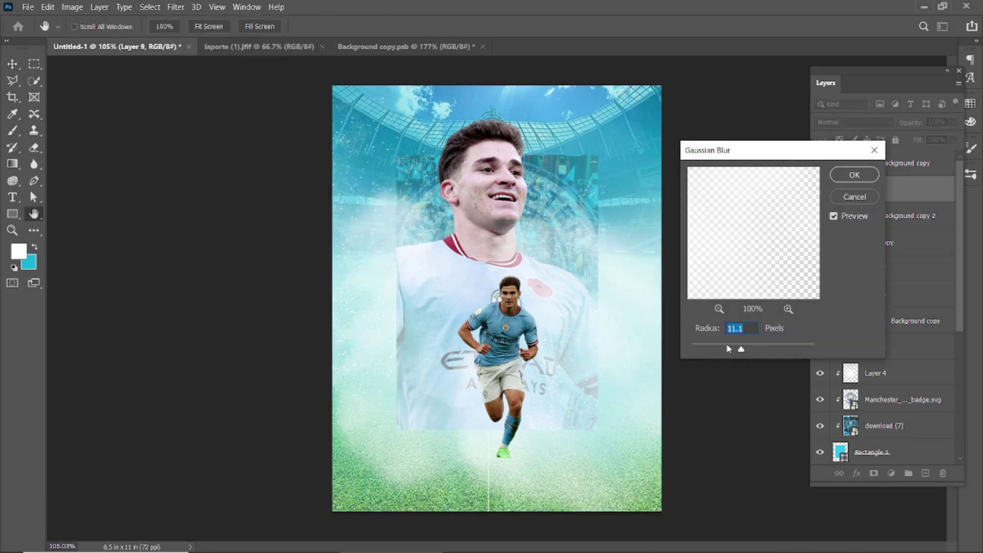
{"action": "left_click", "coordinate": [854, 175]}
{"action": "mouse_move", "coordinate": [918, 142]}
{"action": "left_mouse_down"}
{"action": "mouse_move", "coordinate": [902, 148]}
{"action": "mouse_move", "coordinate": [908, 133]}
{"action": "mouse_move", "coordinate": [885, 134]}
{"action": "left_mouse_up"}
{"action": "left_click", "coordinate": [762, 265]}
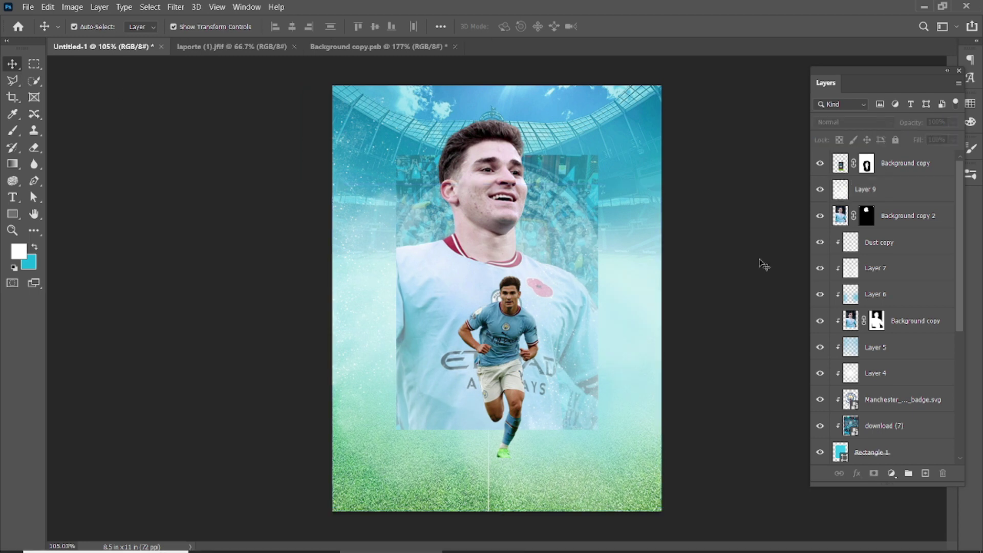
Open Camera Raw on the running player layer and raise Exposure to +1.05
{"action": "left_click", "coordinate": [509, 345]}
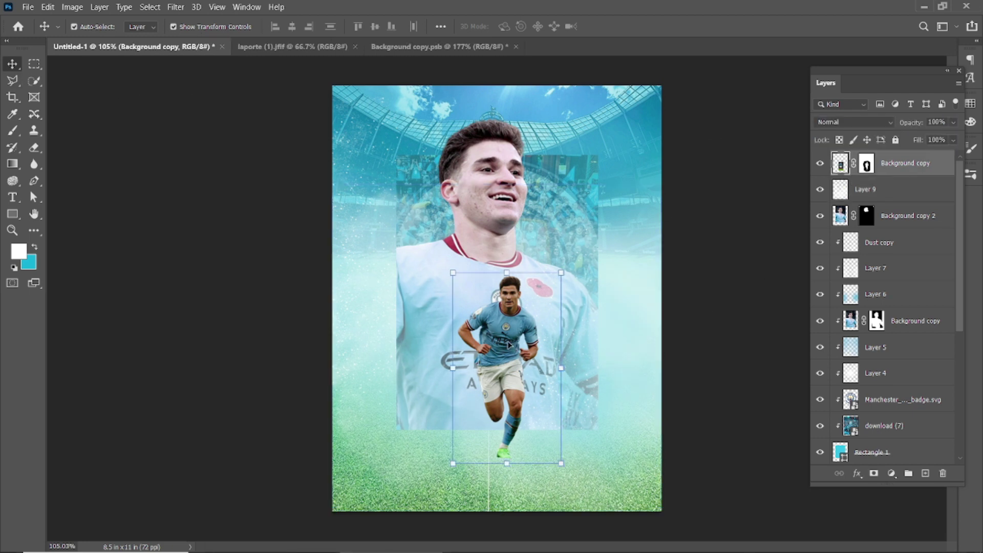
{"action": "left_click", "coordinate": [175, 8]}
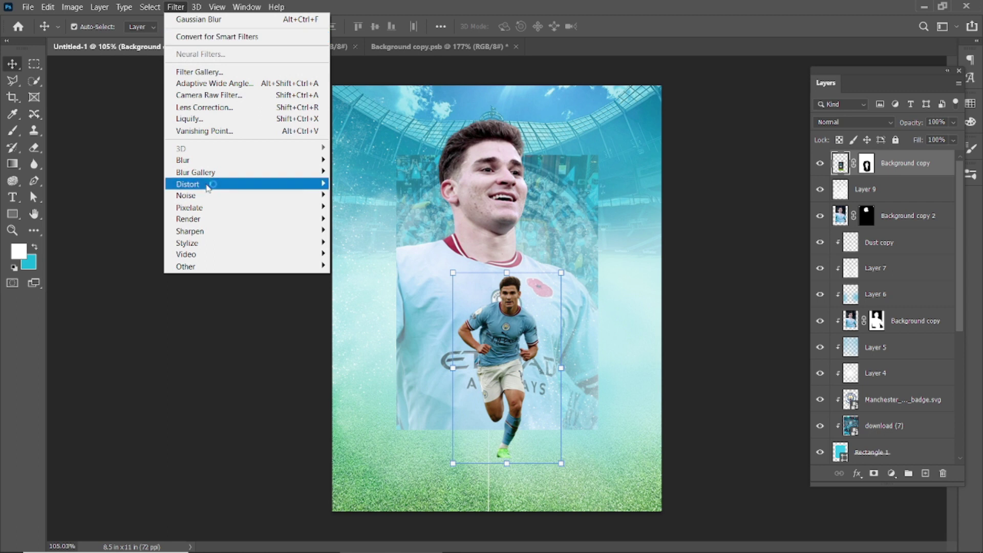
{"action": "left_click", "coordinate": [266, 97]}
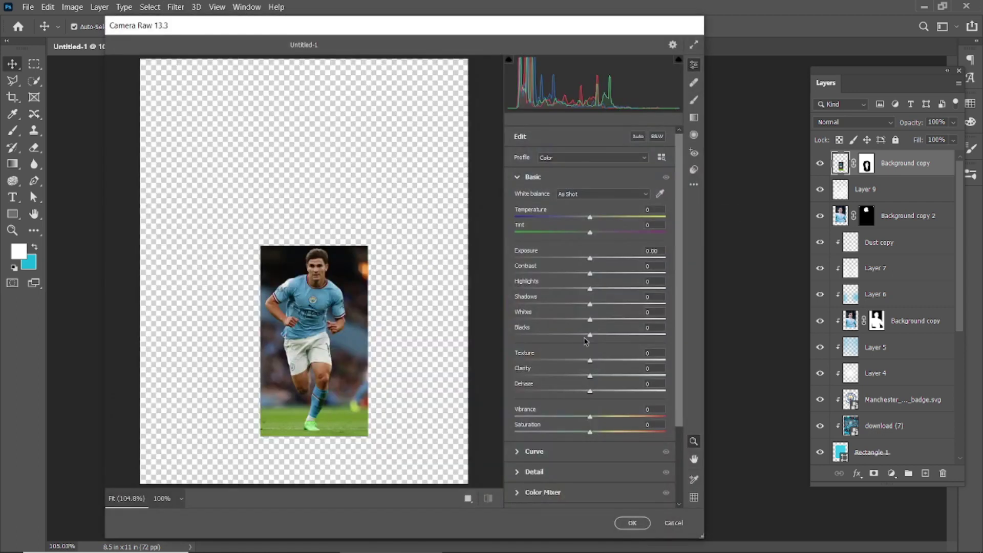
{"action": "left_click_drag", "start_coordinate": [590, 258], "coordinate": [606, 258]}
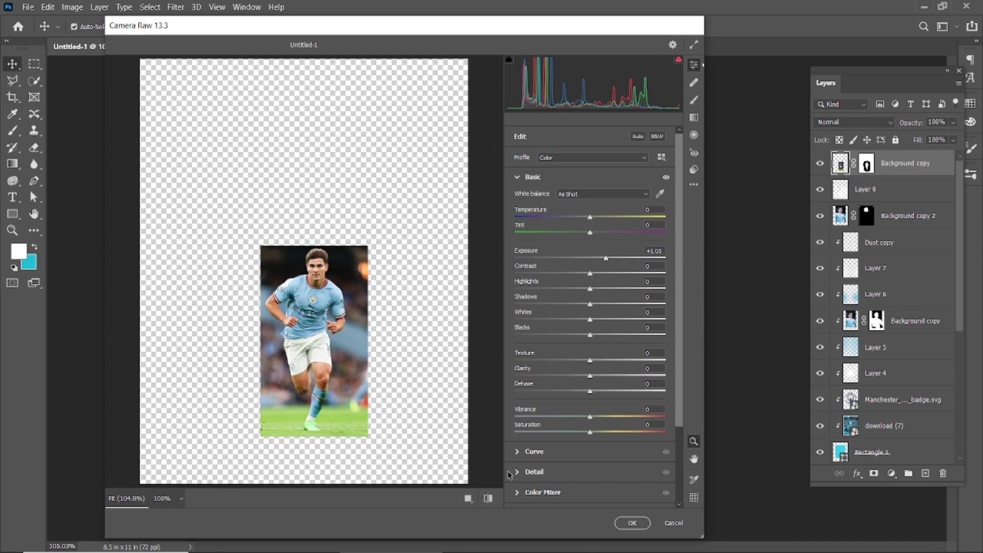
{"action": "left_click", "coordinate": [488, 498]}
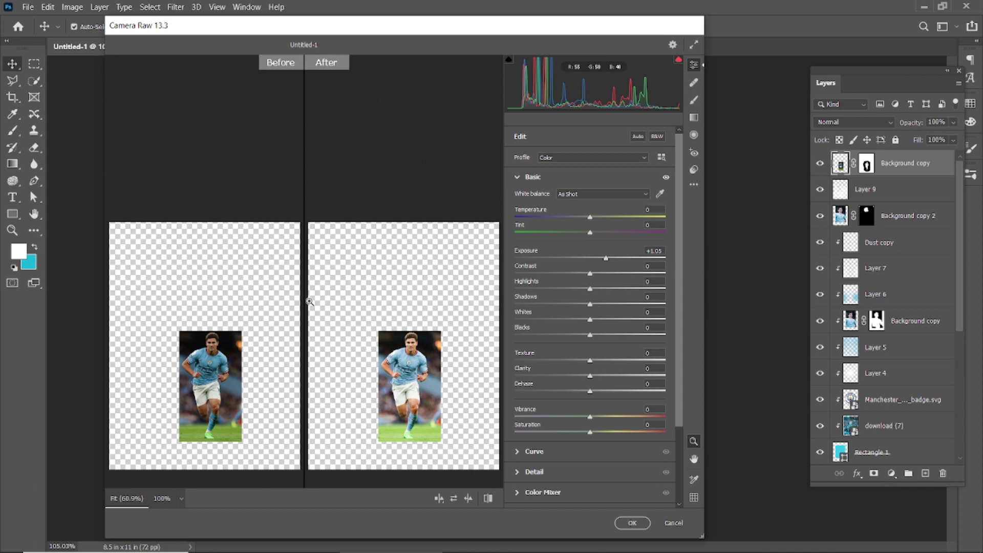
{"action": "scroll", "coordinate": [437, 320], "scroll_direction": "up", "scroll_amount": 3}
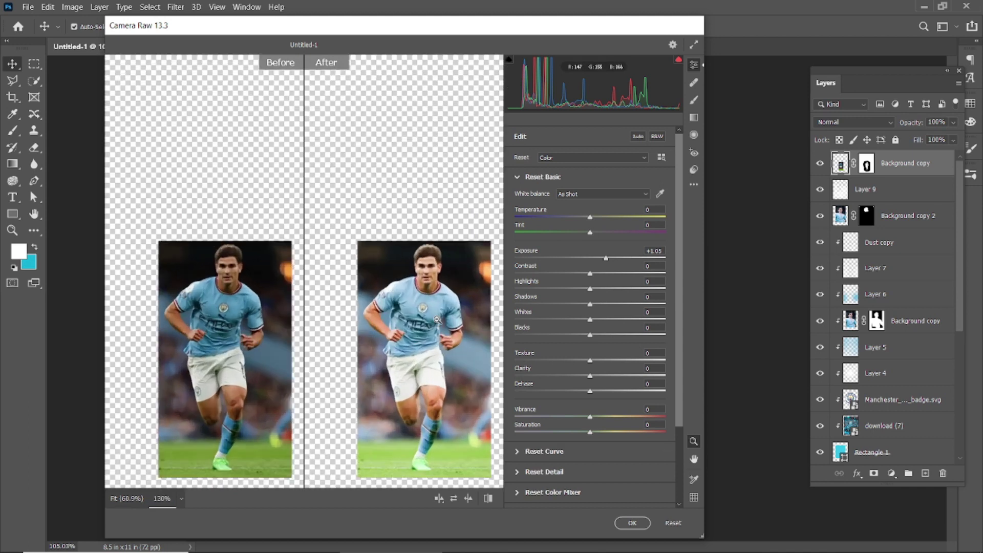
{"action": "scroll", "coordinate": [437, 320], "scroll_direction": "up", "scroll_amount": 1}
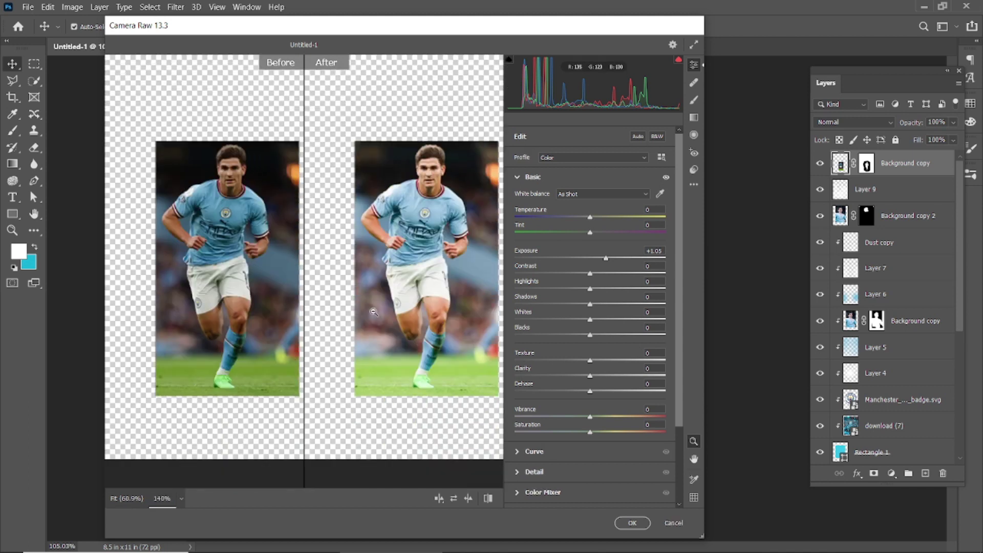
{"action": "left_click_drag", "start_coordinate": [392, 307], "coordinate": [368, 311]}
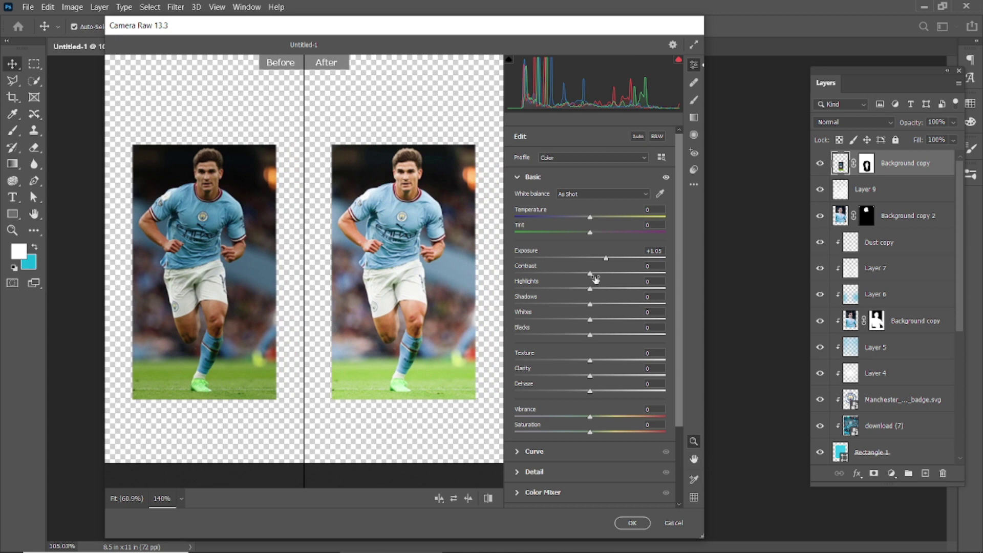
Lower Contrast to -50 and reduce Saturation, then apply the Camera Raw grade
{"action": "mouse_move", "coordinate": [590, 273]}
{"action": "left_mouse_down"}
{"action": "mouse_move", "coordinate": [553, 274]}
{"action": "mouse_move", "coordinate": [606, 289]}
{"action": "mouse_move", "coordinate": [574, 303]}
{"action": "mouse_move", "coordinate": [607, 304]}
{"action": "mouse_move", "coordinate": [598, 320]}
{"action": "mouse_move", "coordinate": [561, 335]}
{"action": "mouse_move", "coordinate": [585, 337]}
{"action": "mouse_move", "coordinate": [604, 380]}
{"action": "left_mouse_up"}
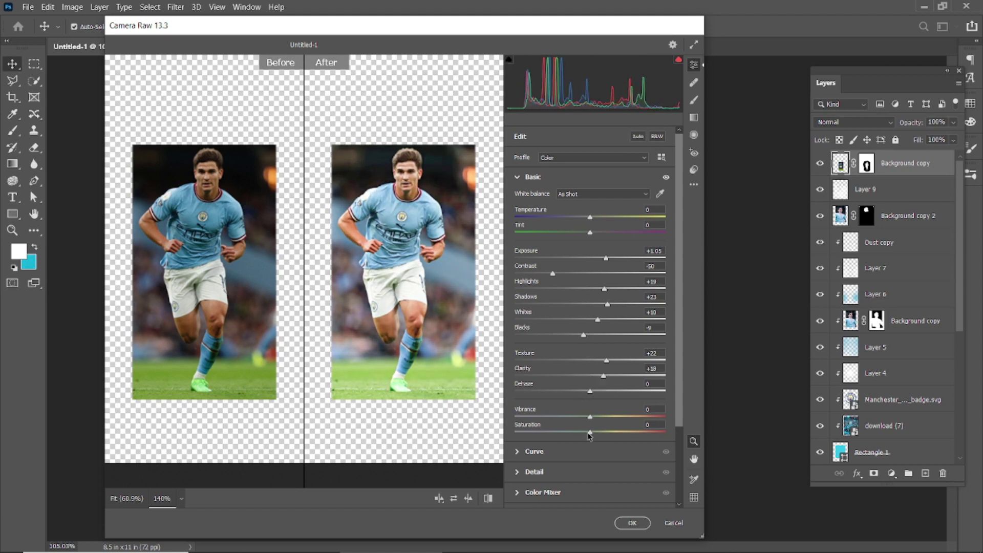
{"action": "left_click_drag", "start_coordinate": [591, 435], "coordinate": [589, 434]}
{"action": "left_click", "coordinate": [517, 178]}
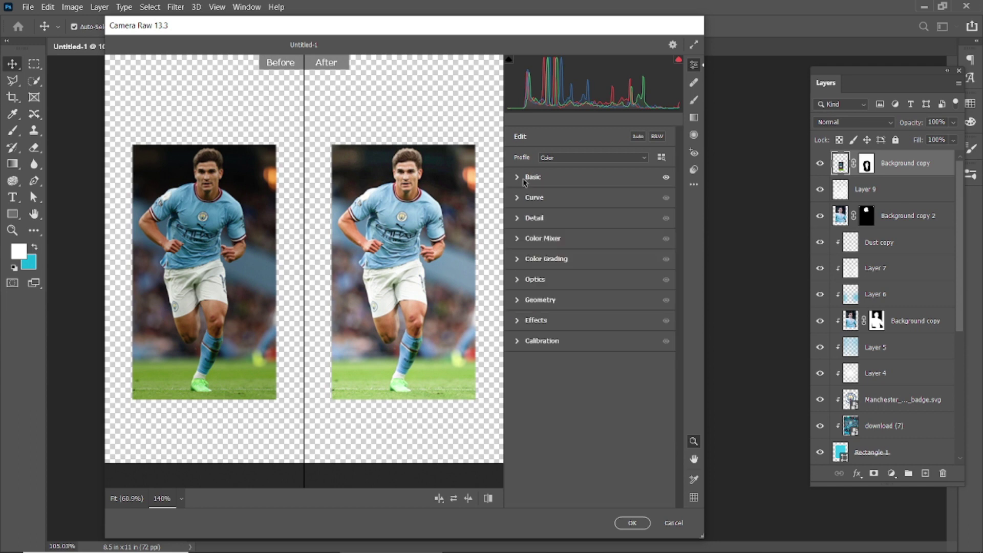
{"action": "left_click", "coordinate": [621, 526]}
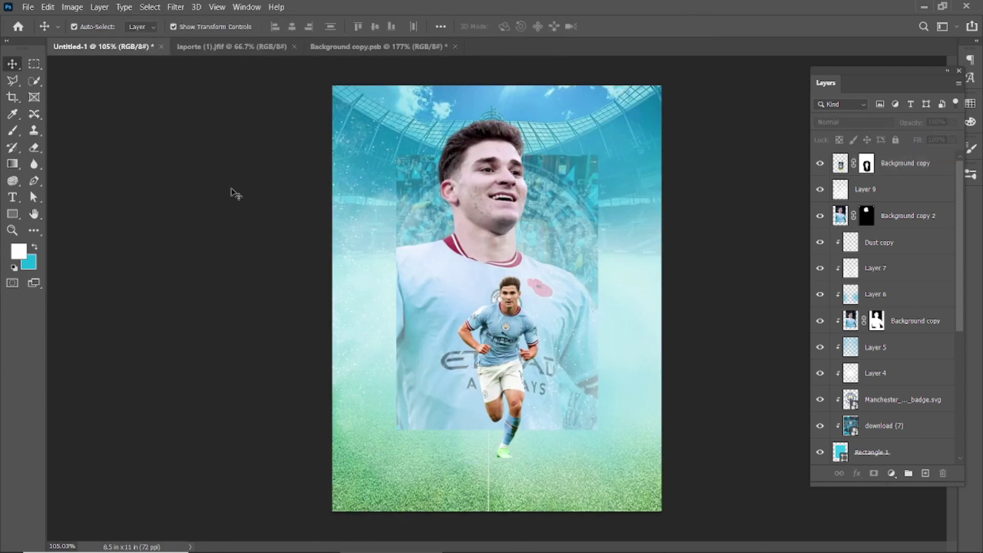
Add a new layer below the player cut-out and paint a soft black shadow under his feet
{"action": "scroll", "coordinate": [513, 485], "scroll_direction": "up", "scroll_amount": 3}
{"action": "key", "text": "b"}
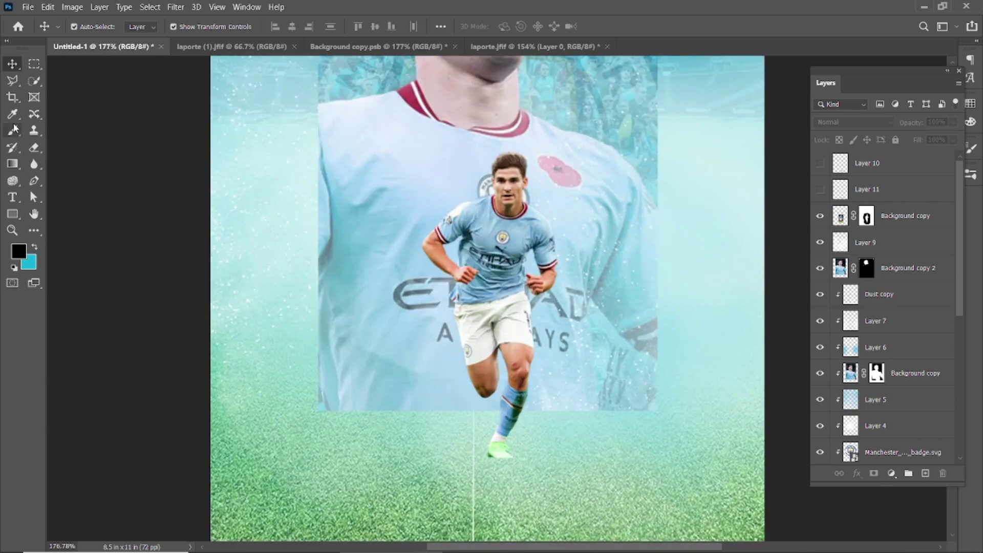
{"action": "left_click", "coordinate": [926, 473]}
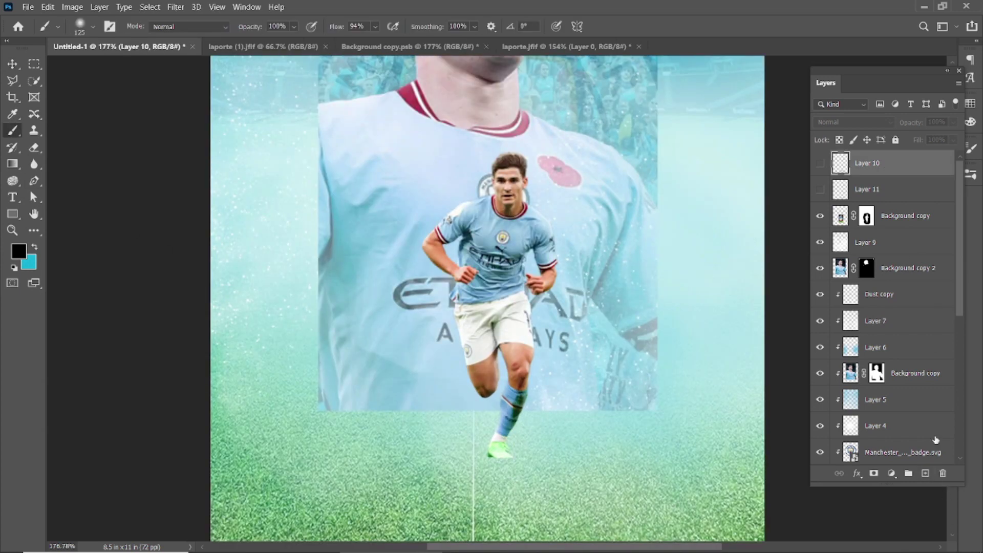
{"action": "key", "text": "v"}
{"action": "left_click_drag", "start_coordinate": [905, 242], "coordinate": [906, 263]}
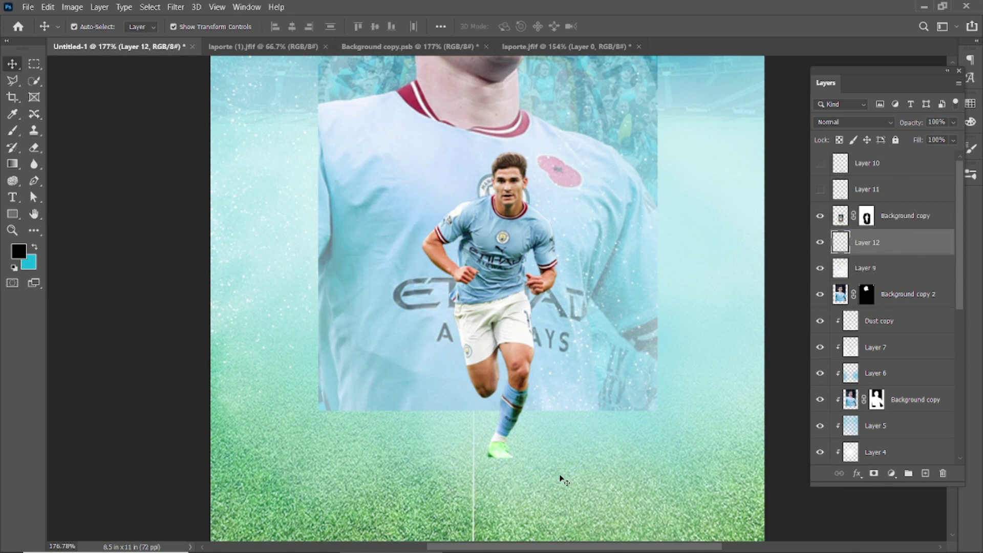
{"action": "key", "text": "b"}
{"action": "left_click", "coordinate": [504, 455]}
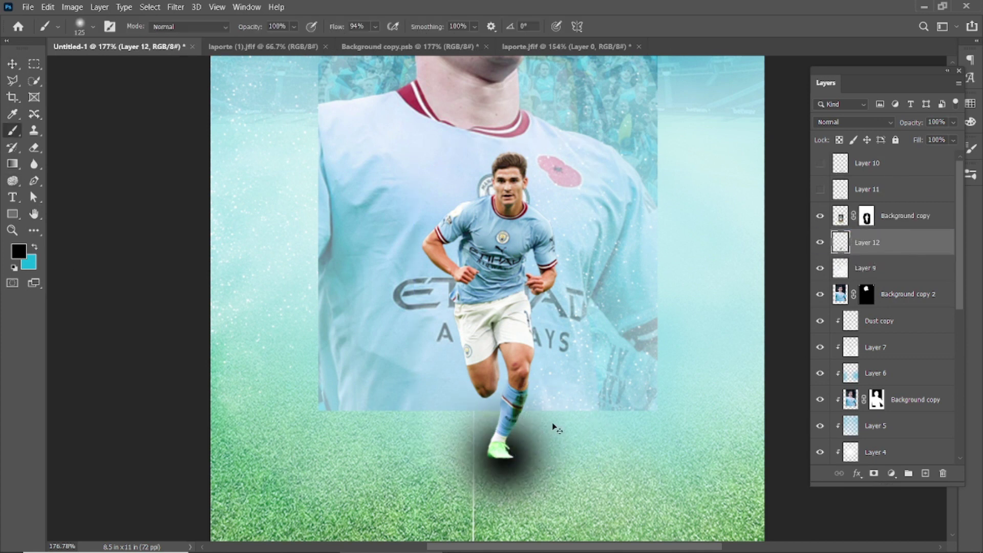
Squash the shadow into a thin, slightly narrower ellipse positioned beneath the boots
{"action": "key", "text": "ctrl+t"}
{"action": "scroll", "coordinate": [503, 413], "scroll_direction": "down", "scroll_amount": 2}
{"action": "mouse_move", "coordinate": [505, 317]}
{"action": "left_mouse_down"}
{"action": "mouse_move", "coordinate": [505, 419]}
{"action": "mouse_move", "coordinate": [495, 398]}
{"action": "left_mouse_up"}
{"action": "scroll", "coordinate": [518, 444], "scroll_direction": "up", "scroll_amount": 2}
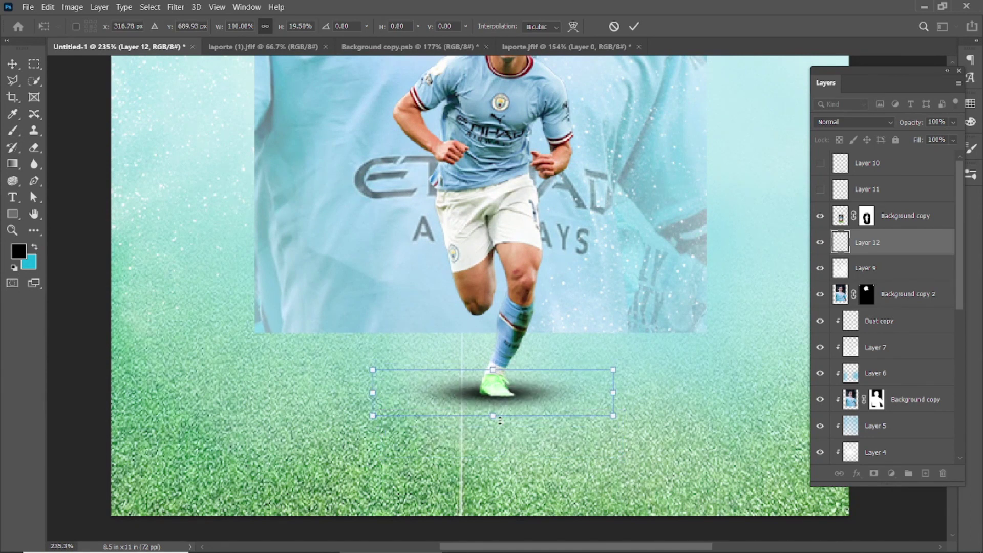
{"action": "left_click_drag", "start_coordinate": [622, 422], "coordinate": [610, 421]}
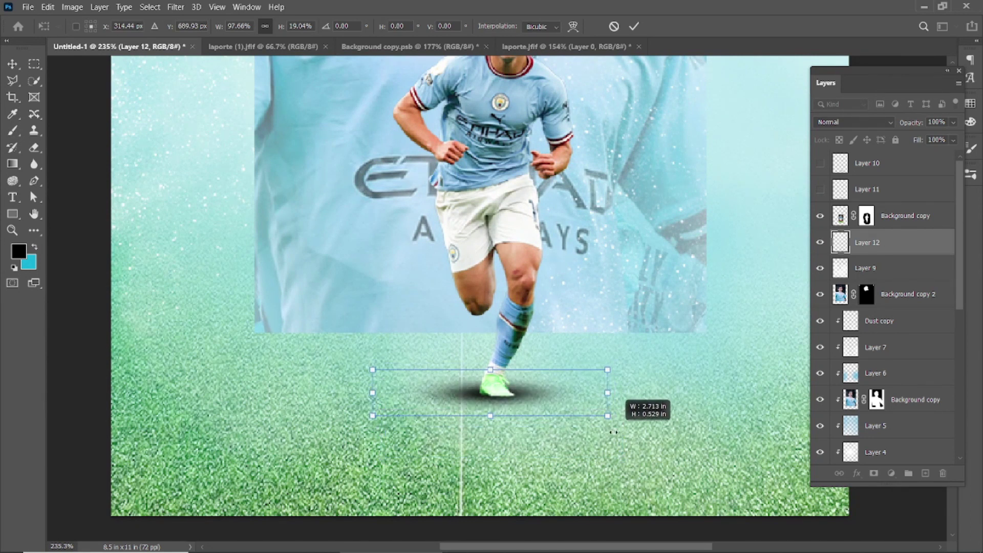
{"action": "left_click_drag", "start_coordinate": [481, 395], "coordinate": [486, 397]}
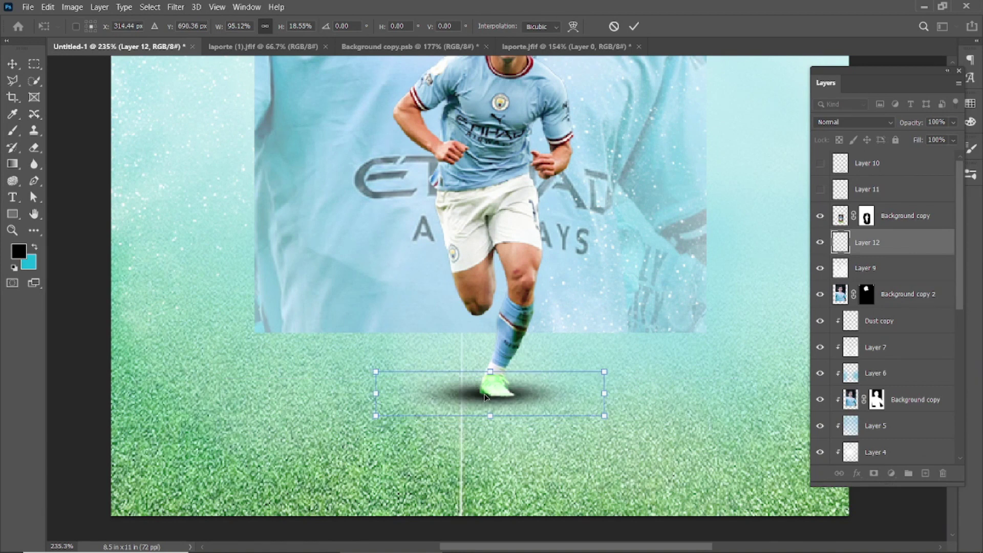
{"action": "key", "text": "Right"}
{"action": "key", "text": "Right"}
{"action": "key", "text": "Right"}
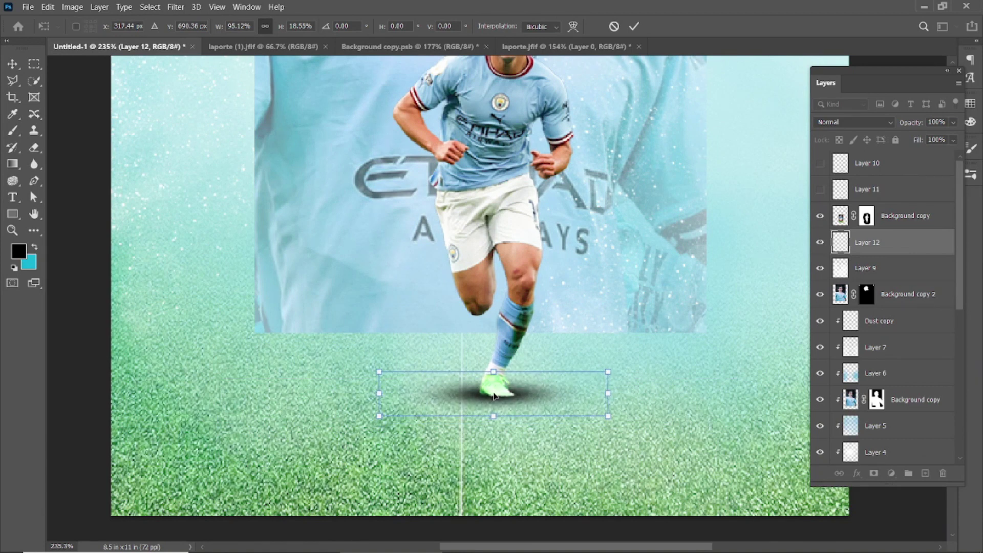
{"action": "left_click", "coordinate": [634, 26]}
Lower the shadow layer's fill to about 87%, select Layer 9 and fit the poster on screen
{"action": "left_click_drag", "start_coordinate": [919, 140], "coordinate": [909, 148]}
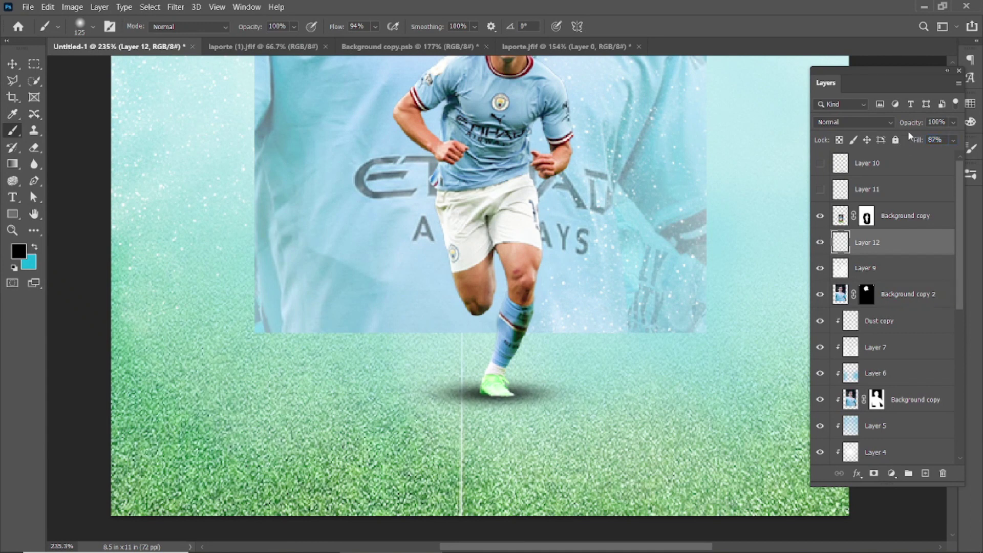
{"action": "key", "text": "v"}
{"action": "left_click", "coordinate": [527, 467]}
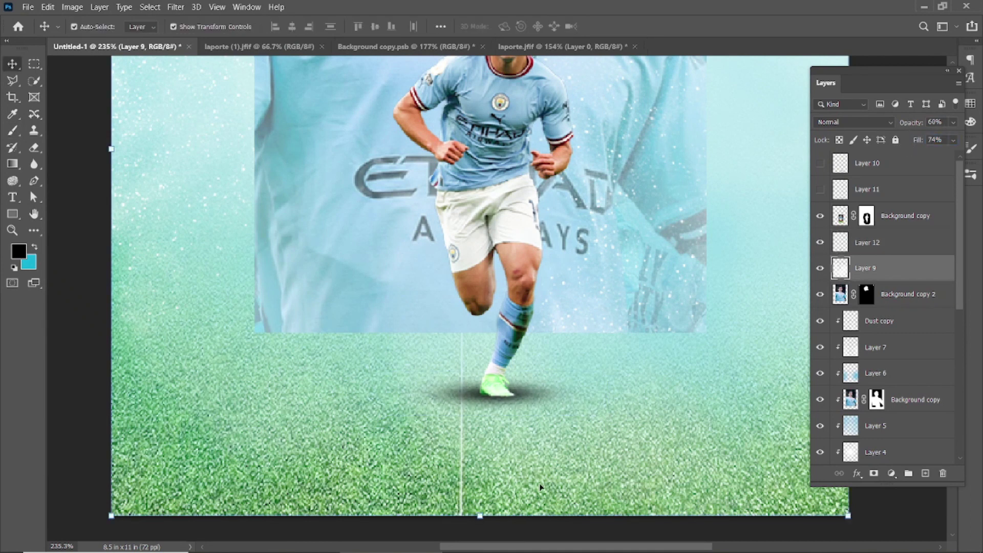
{"action": "key", "text": "ctrl+0"}
Add Layer 14 below the player cut-out and choose a smoky textured brush tip
{"action": "left_click", "coordinate": [905, 216]}
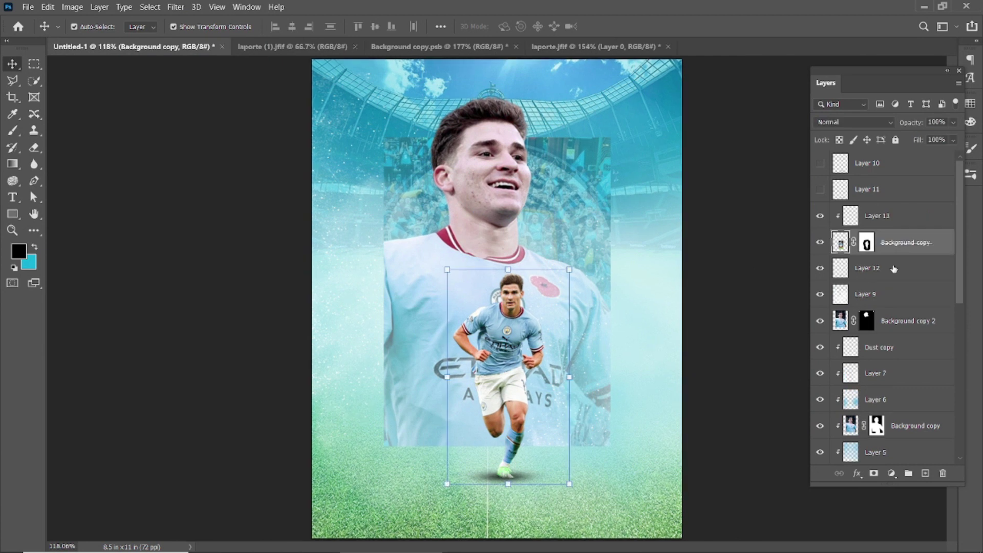
{"action": "left_click", "coordinate": [926, 473]}
{"action": "mouse_move", "coordinate": [877, 242]}
{"action": "left_mouse_down"}
{"action": "mouse_move", "coordinate": [897, 255]}
{"action": "mouse_move", "coordinate": [897, 280]}
{"action": "left_mouse_up"}
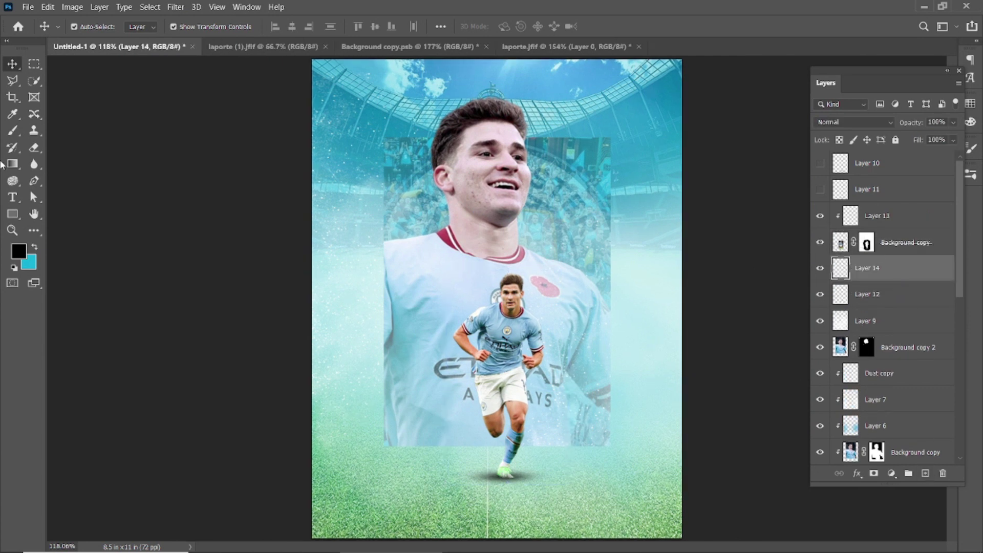
{"action": "left_click", "coordinate": [20, 133]}
{"action": "left_click", "coordinate": [92, 27]}
{"action": "scroll", "coordinate": [169, 240], "scroll_direction": "down", "scroll_amount": 2}
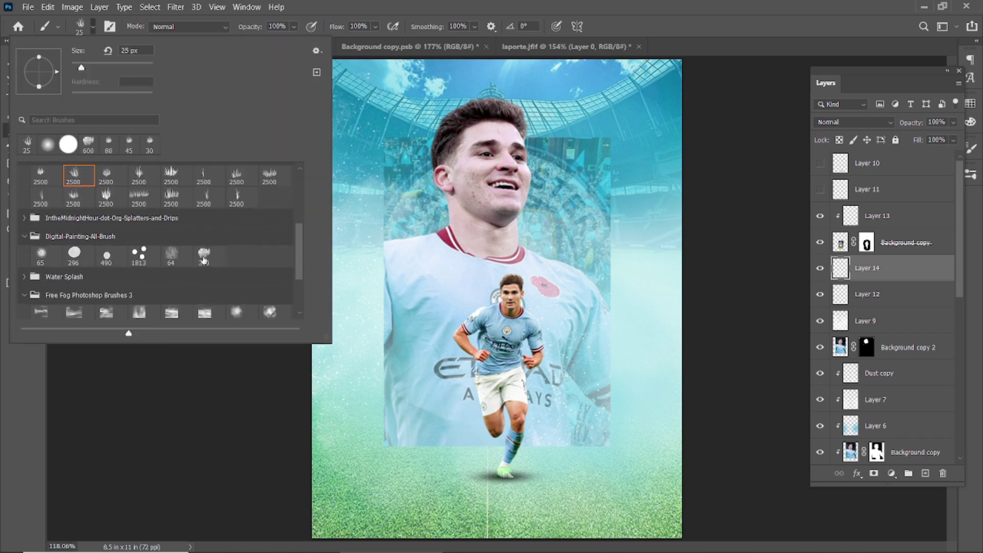
{"action": "scroll", "coordinate": [169, 240], "scroll_direction": "down", "scroll_amount": 1}
{"action": "left_click", "coordinate": [204, 222]}
{"action": "double_click", "coordinate": [204, 223]}
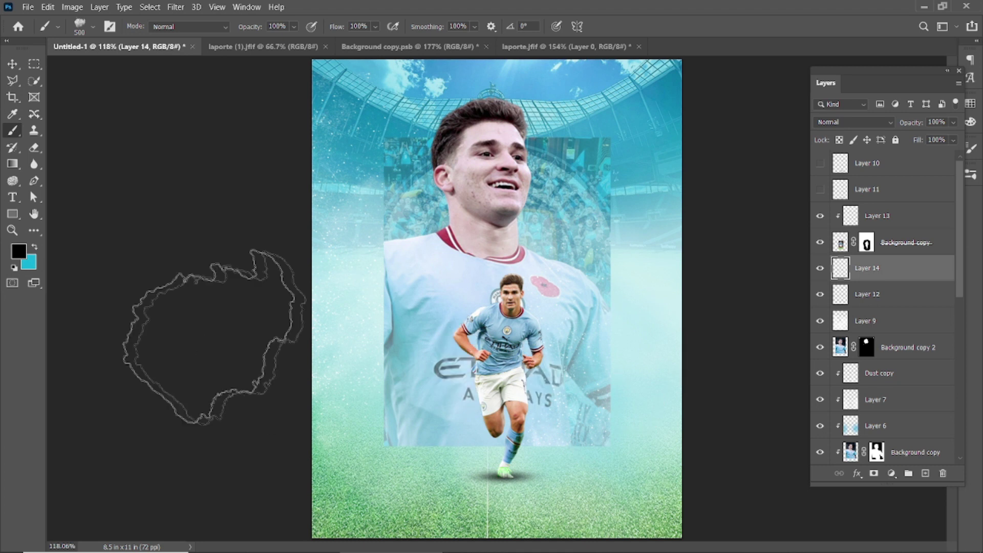
Stamp a rotated white smoky haze around the small player
{"action": "left_click", "coordinate": [18, 251]}
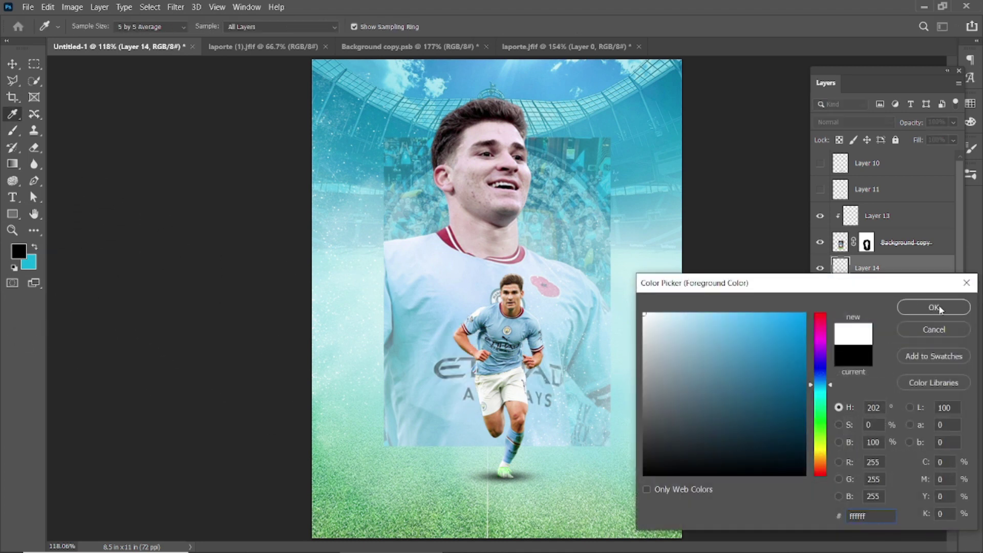
{"action": "left_click", "coordinate": [938, 308]}
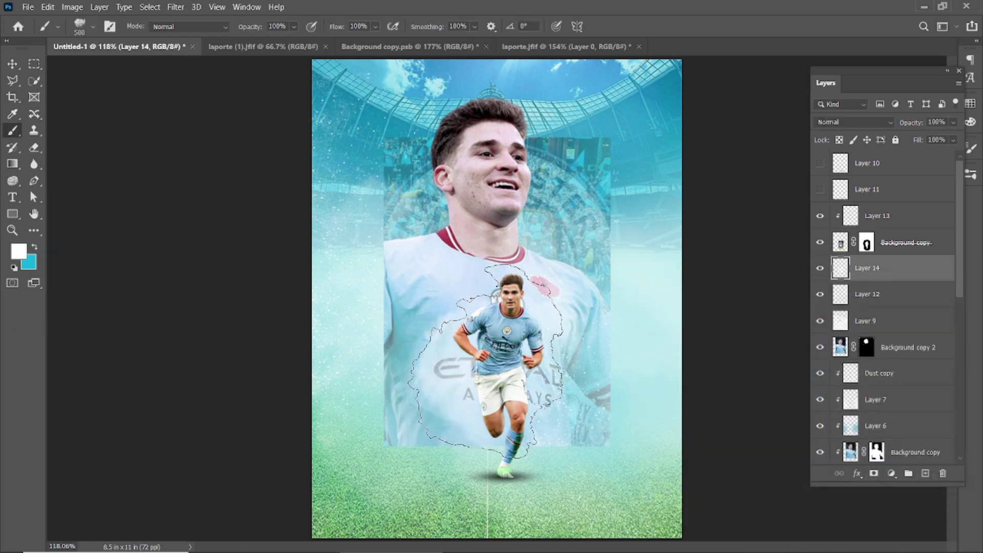
{"action": "key", "text": "Right"}
{"action": "key", "text": "Right"}
{"action": "key", "text": "Right"}
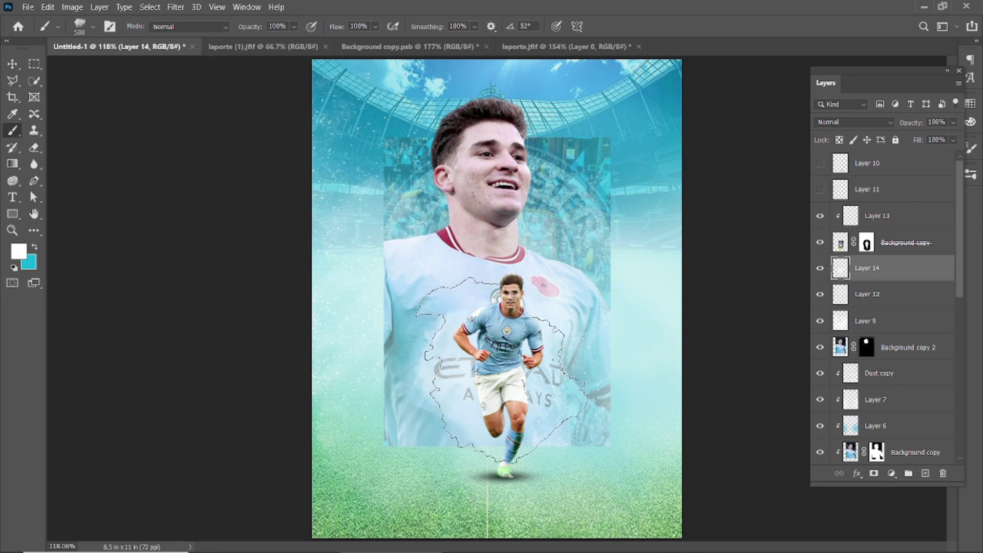
{"action": "left_click", "coordinate": [501, 368]}
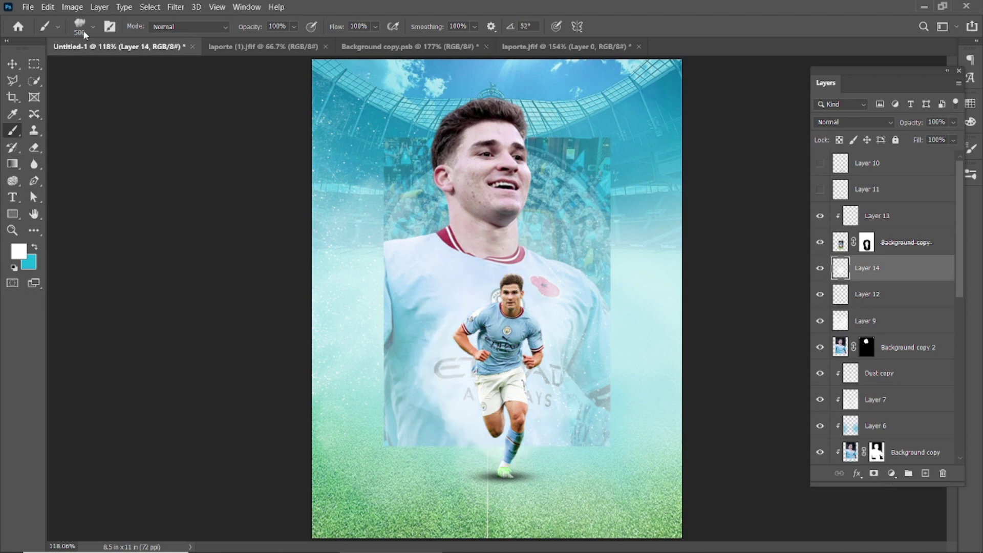
Switch to a 300 px soft round brush and lower the glow layer's fill to 80%
{"action": "left_click", "coordinate": [85, 34]}
{"action": "left_click", "coordinate": [90, 145]}
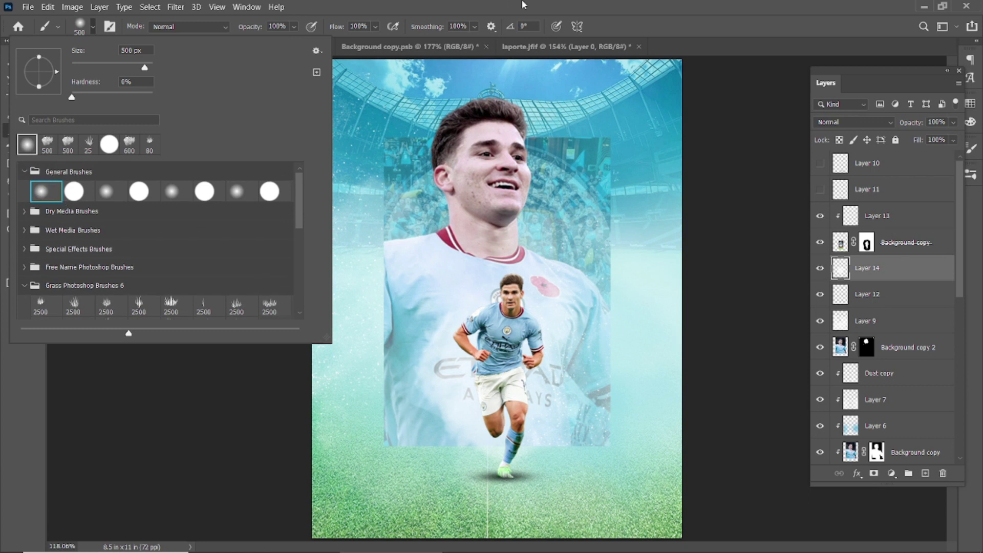
{"action": "key", "text": "Escape"}
{"action": "key", "text": "bracketleft"}
{"action": "key", "text": "bracketleft"}
{"action": "key", "text": "bracketleft"}
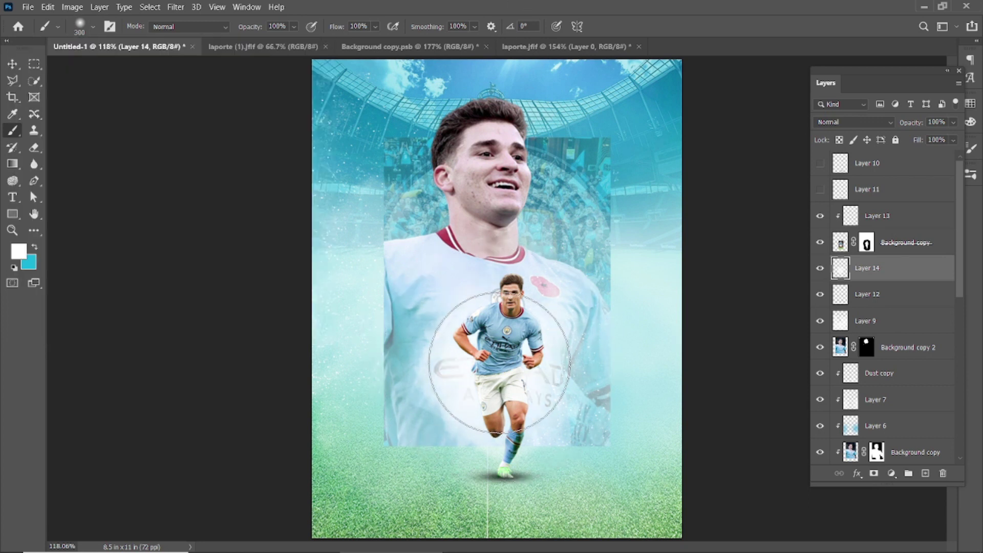
{"action": "left_click_drag", "start_coordinate": [918, 146], "coordinate": [906, 150]}
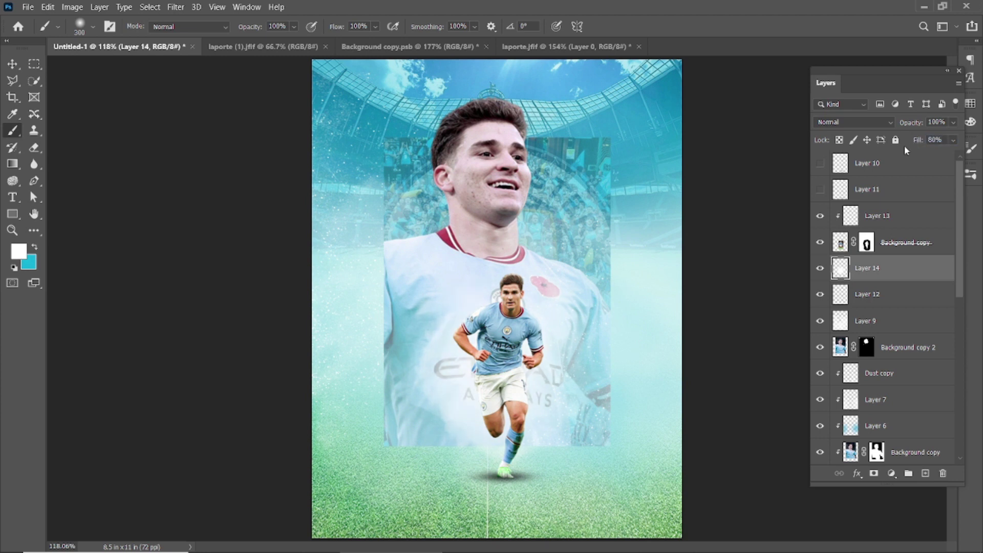
Apply a 12.5 px Gaussian Blur to Layer 14's white glow
{"action": "left_click", "coordinate": [174, 8]}
{"action": "left_click", "coordinate": [359, 207]}
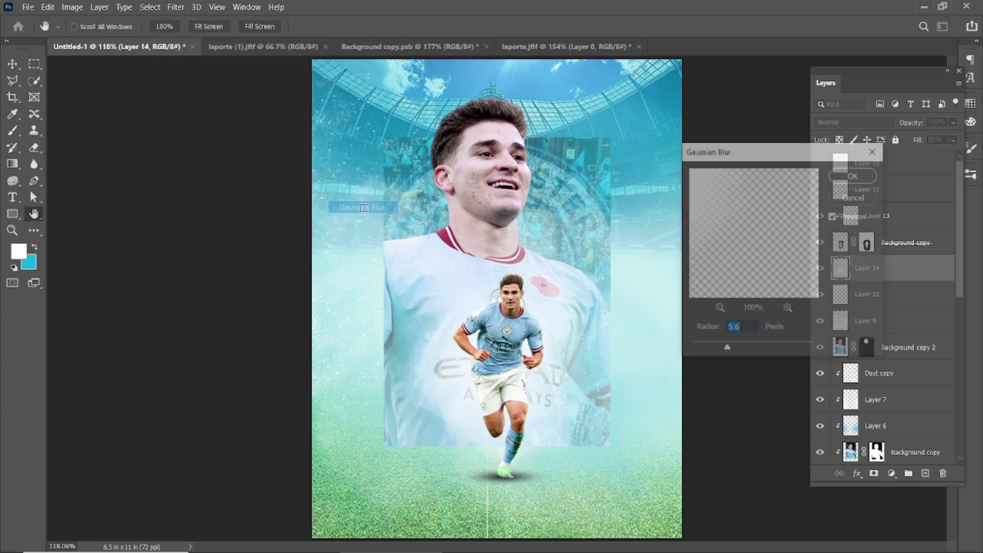
{"action": "left_click_drag", "start_coordinate": [726, 349], "coordinate": [742, 348]}
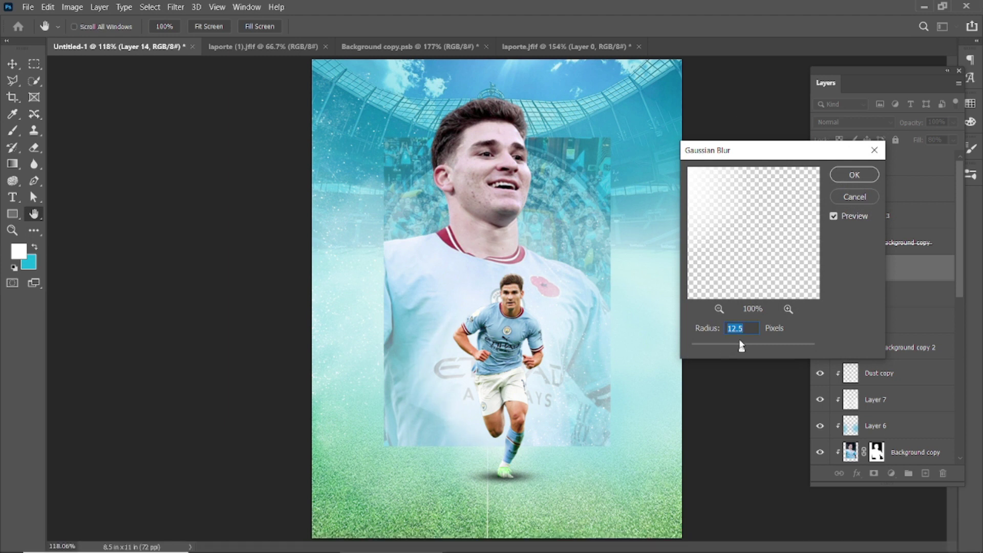
{"action": "left_click", "coordinate": [847, 177]}
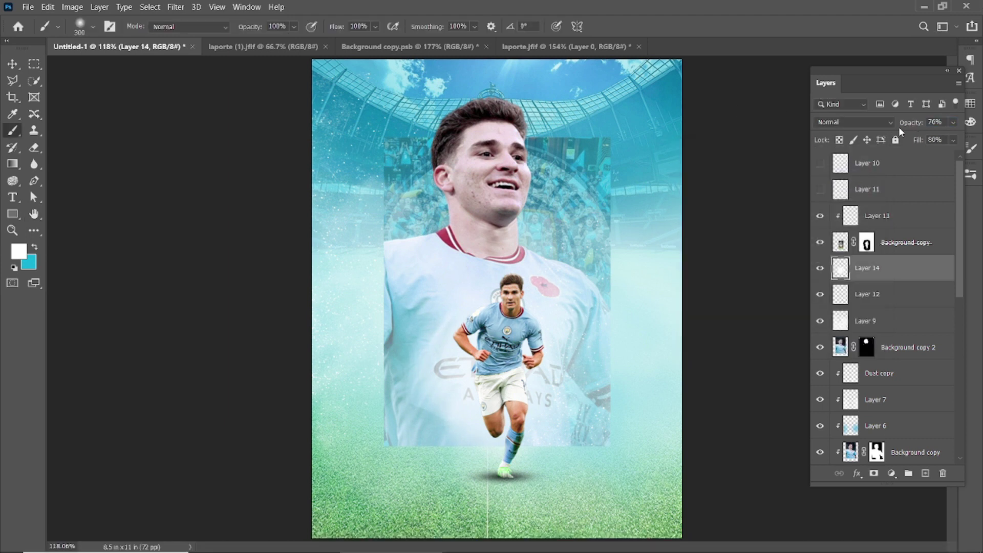